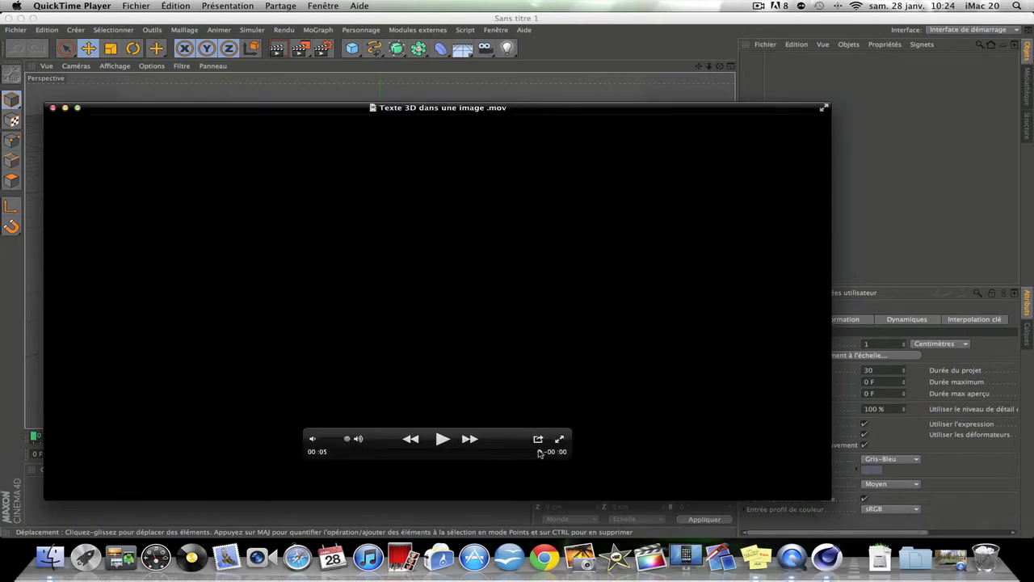
# Play the preview.mov and Texte 3D dans une image .mov example videos, closing each one after viewing.
pyautogui.moveTo(540, 451); pyautogui.dragTo(333, 453)
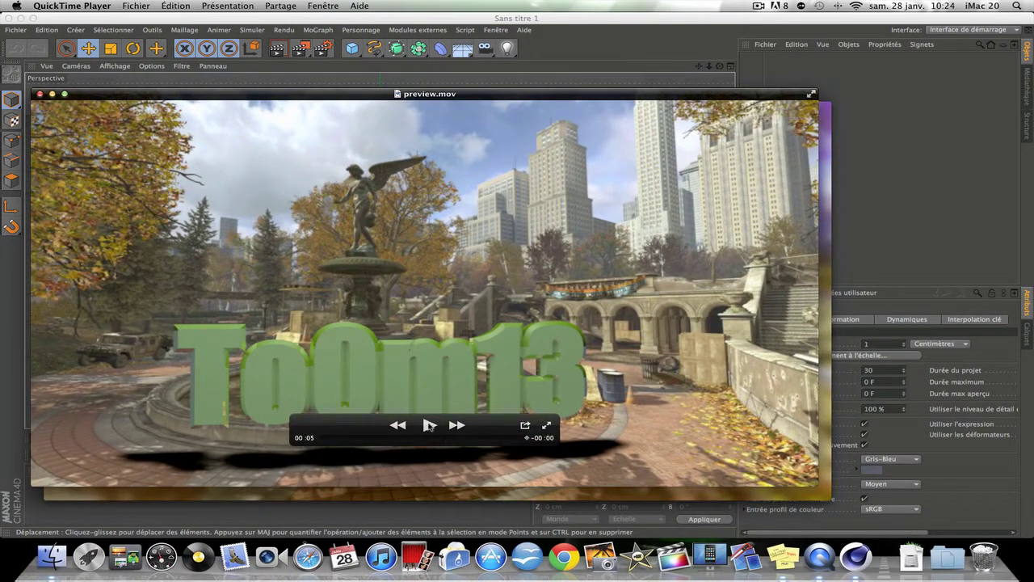
pyautogui.click(429, 425)
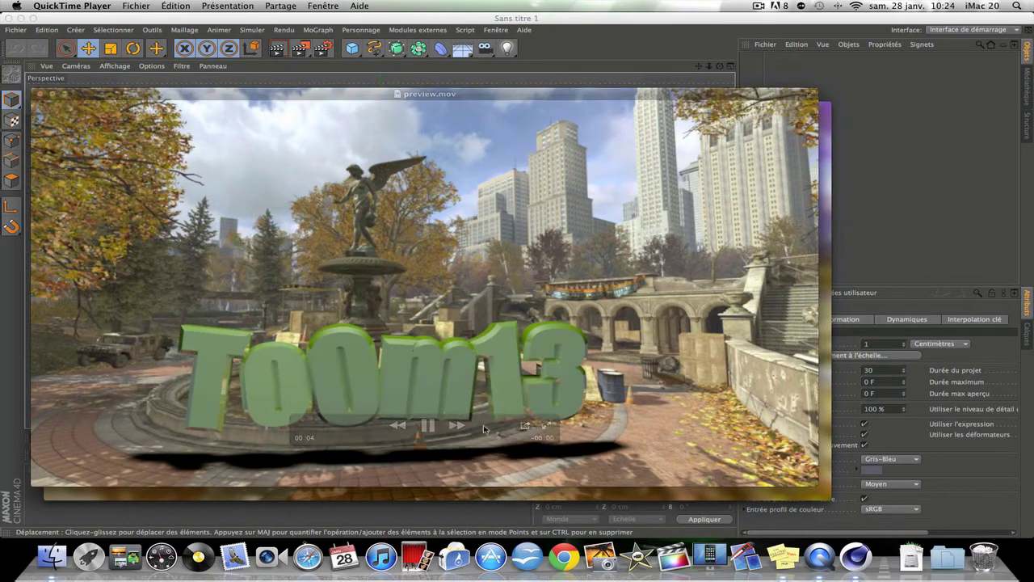
pyautogui.click(39, 94)
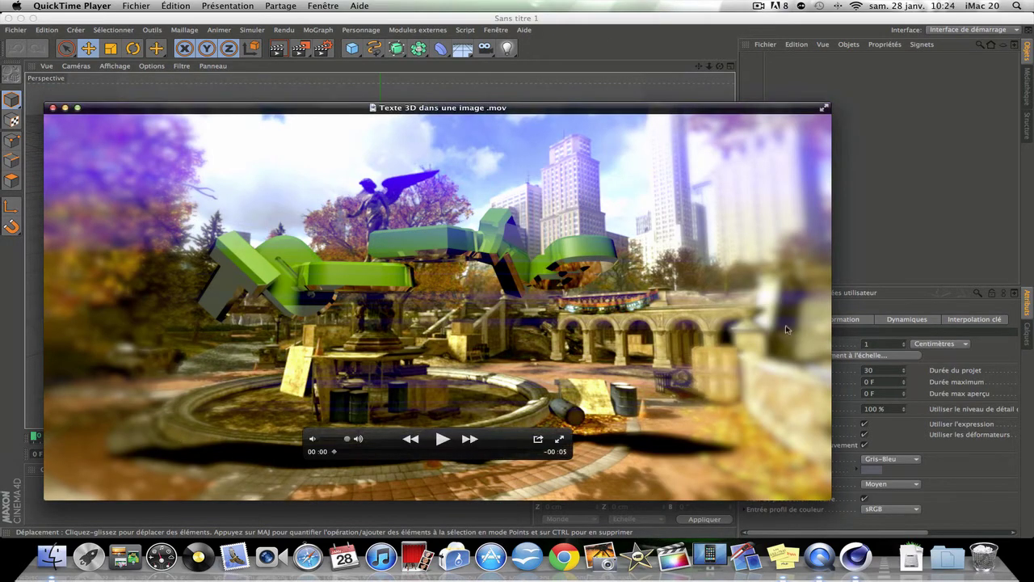
pyautogui.click(442, 439)
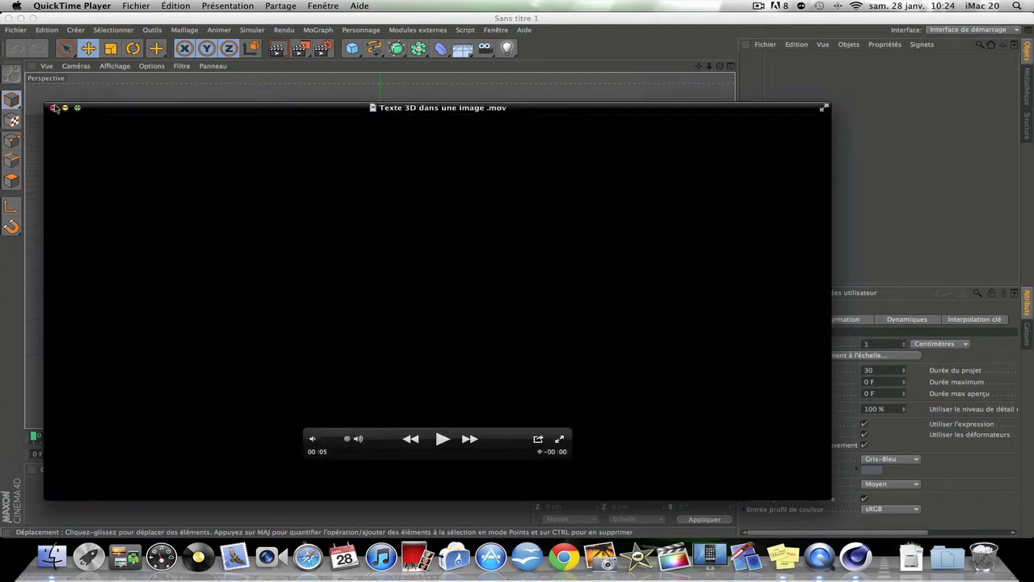
pyautogui.click(55, 110)
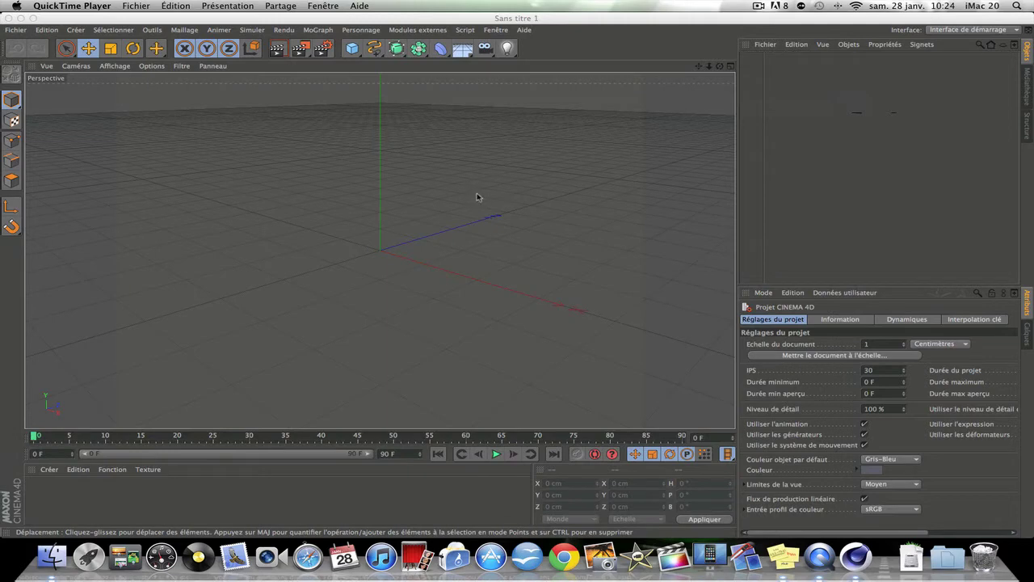
# Set the render output to the Film/Vidéo preset HDV/HDTV 720 29.97.
pyautogui.click(323, 50)
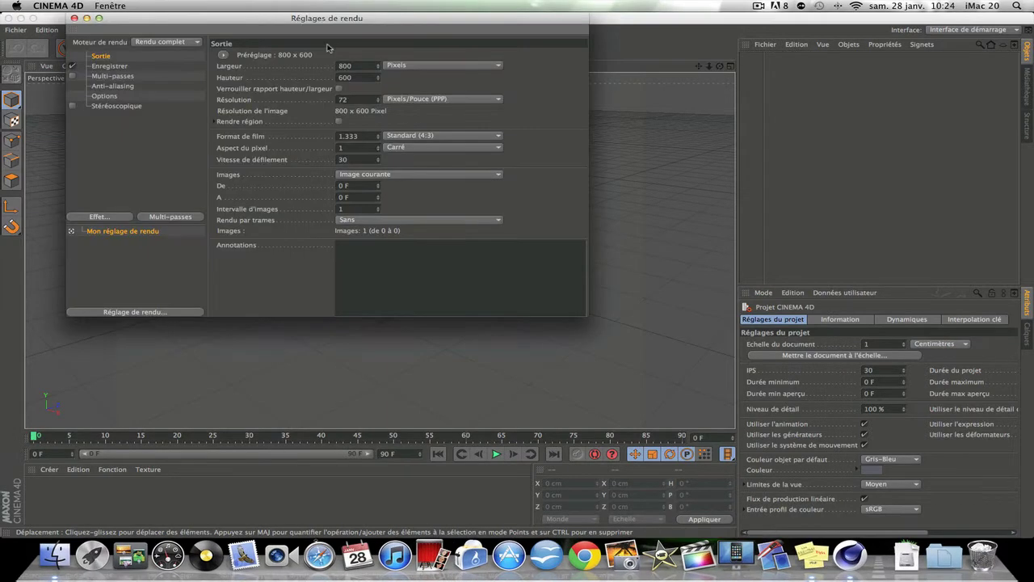
pyautogui.click(226, 55)
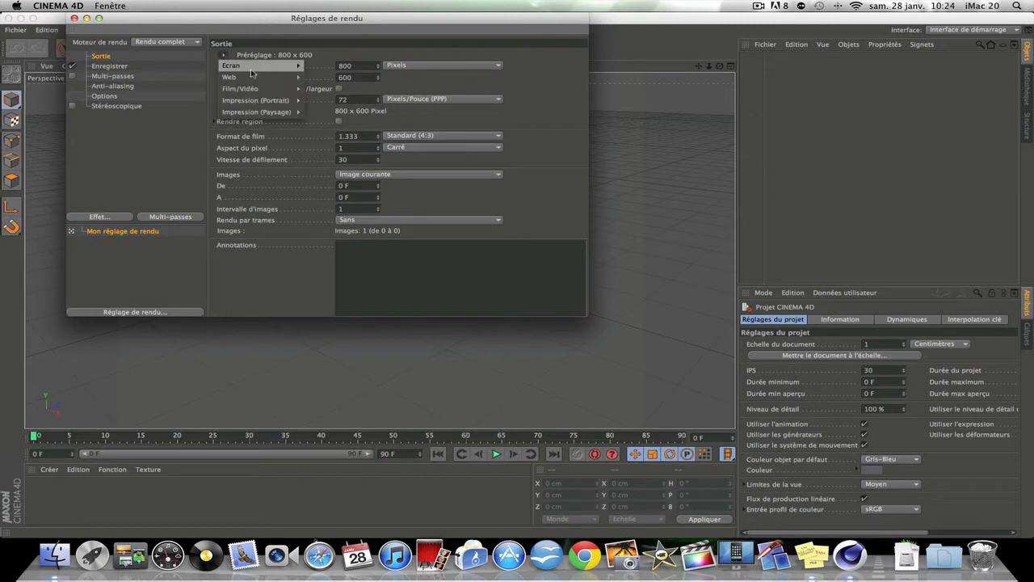
pyautogui.moveTo(260, 89)
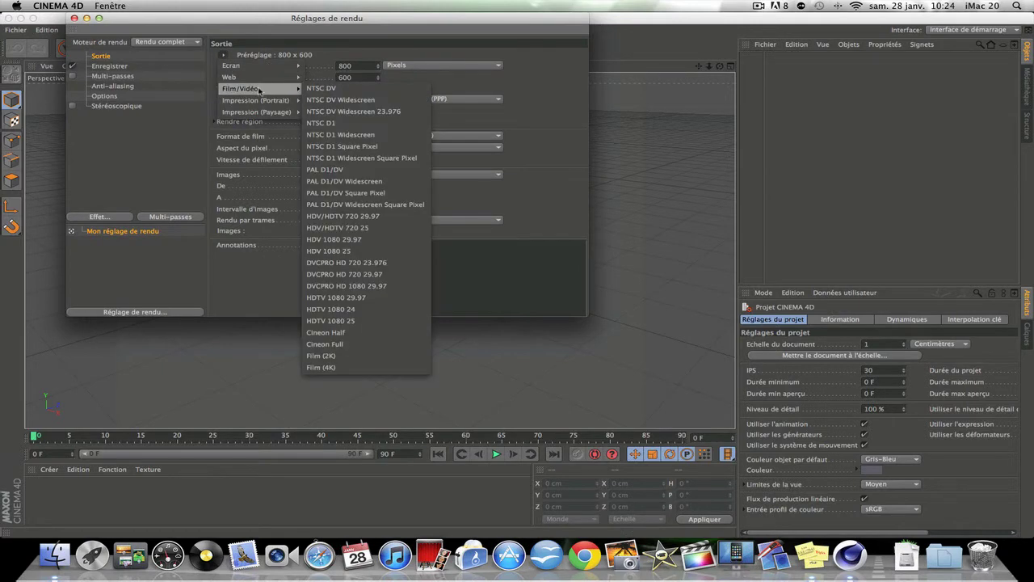
pyautogui.click(374, 220)
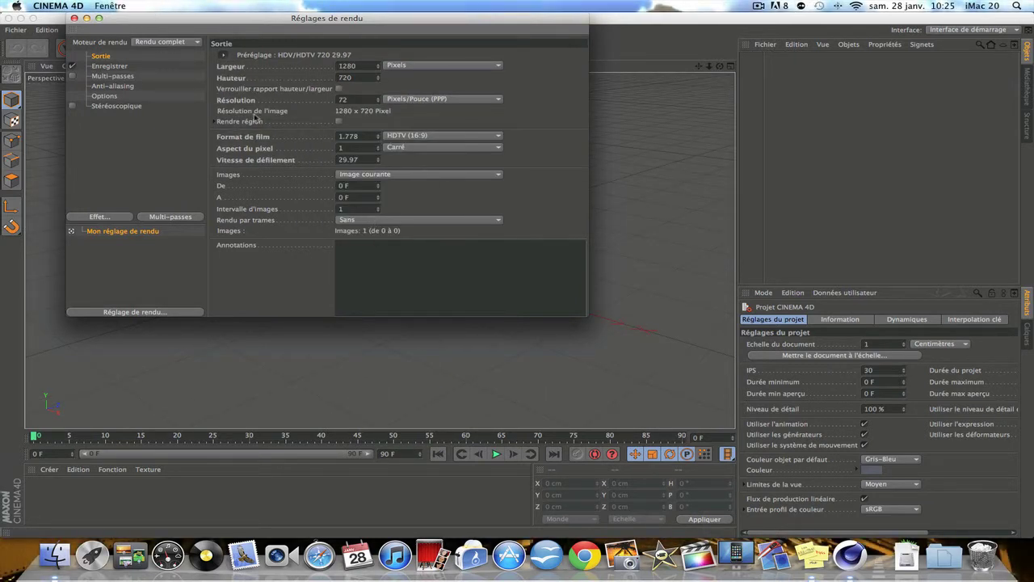
# Set the rendered frame range (Images) to Toutes les images.
pyautogui.click(363, 173)
pyautogui.click(363, 174)
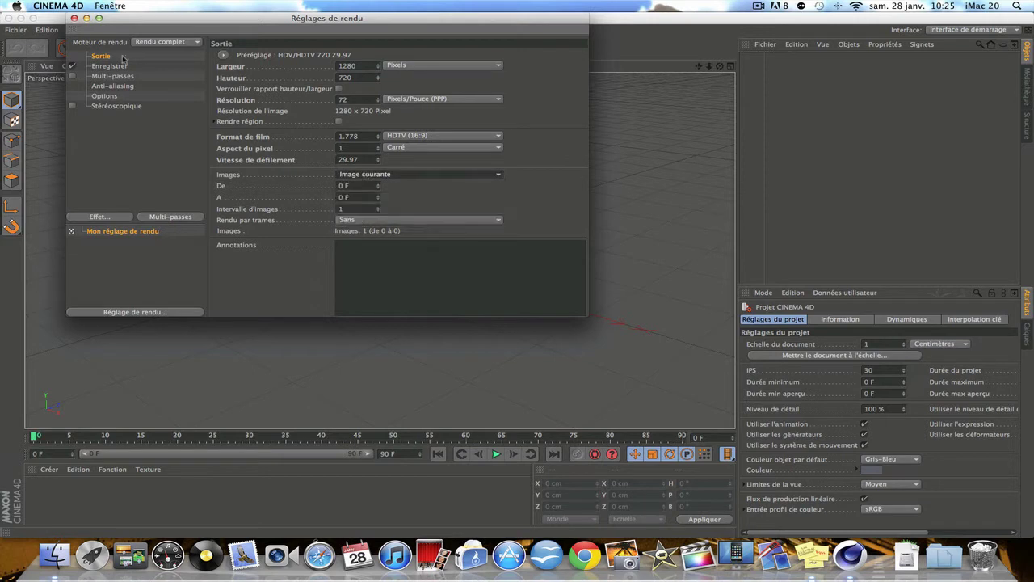
pyautogui.click(364, 174)
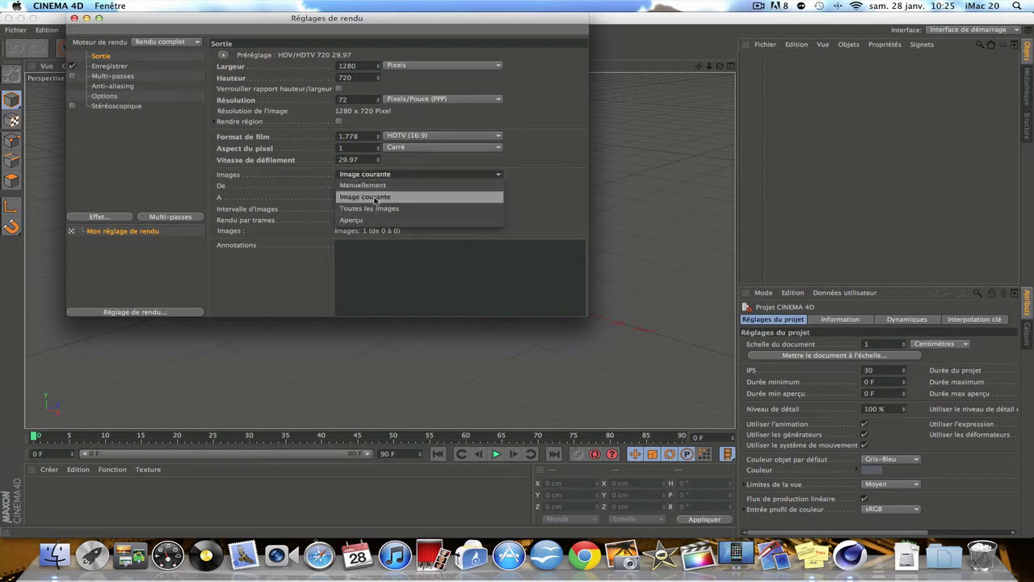
pyautogui.click(368, 209)
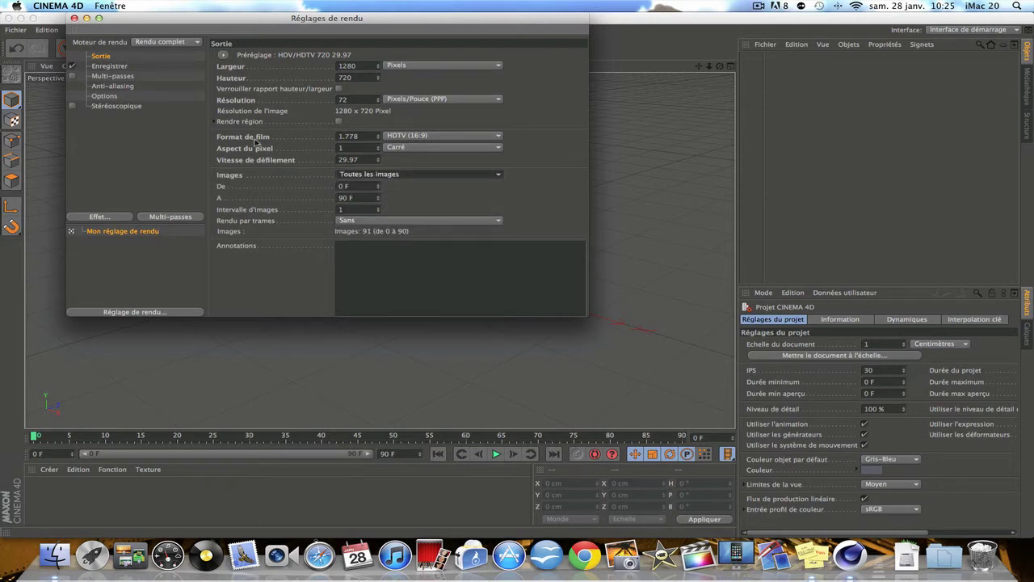
# Set the render's save path to a file named tuto in the Bureau folder.
pyautogui.click(109, 66)
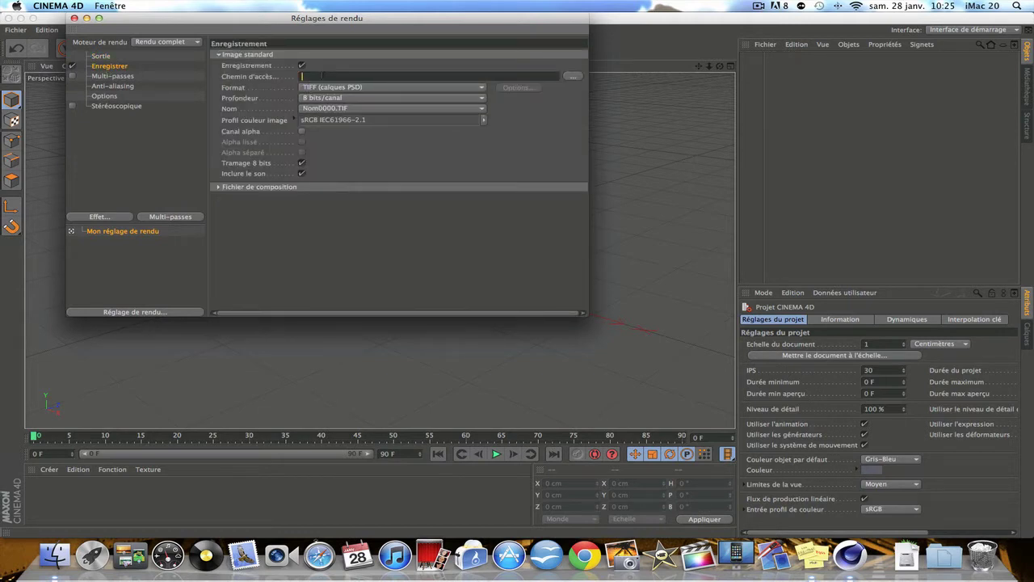
pyautogui.click(573, 76)
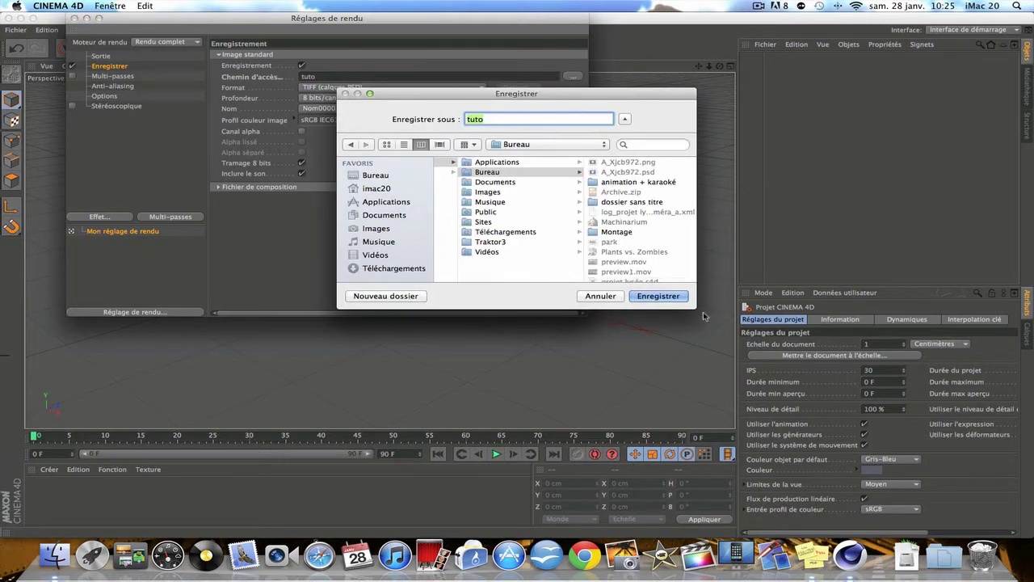
pyautogui.click(666, 297)
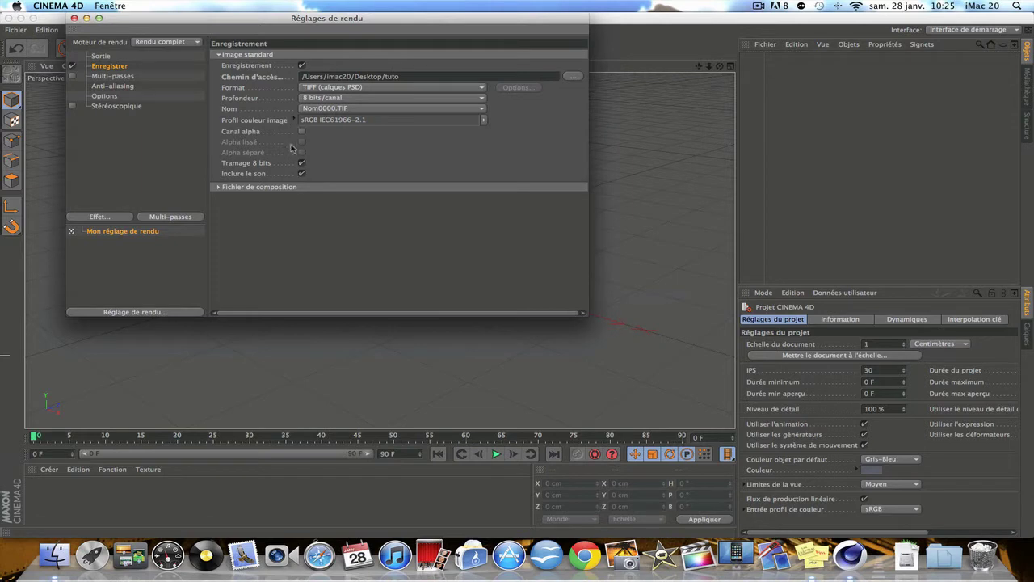
# Set anti-aliasing to Au mieux with Niveau max 2x2 and the Mitchell filter, and close the render settings.
pyautogui.click(113, 76)
pyautogui.click(113, 86)
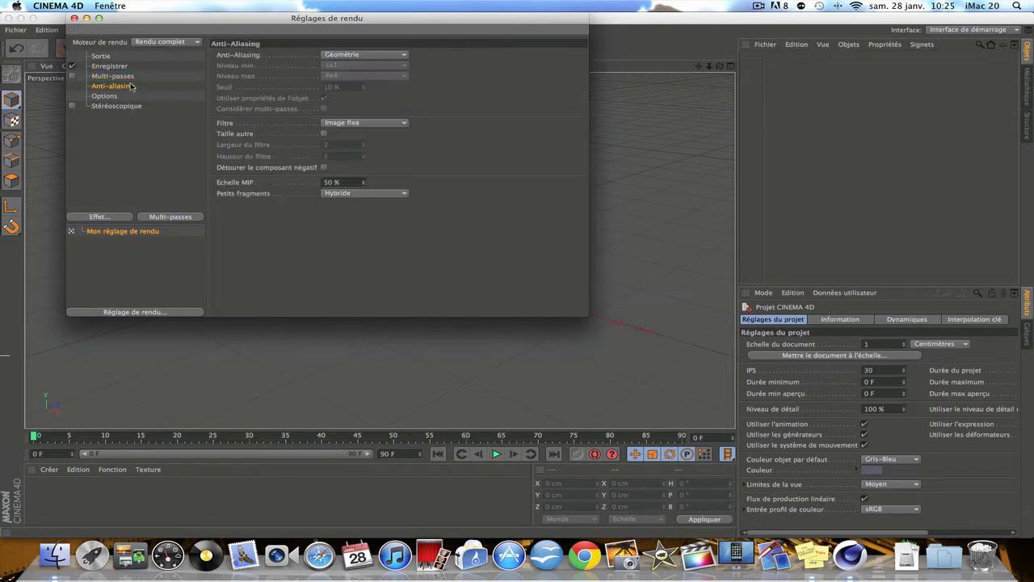
pyautogui.click(355, 55)
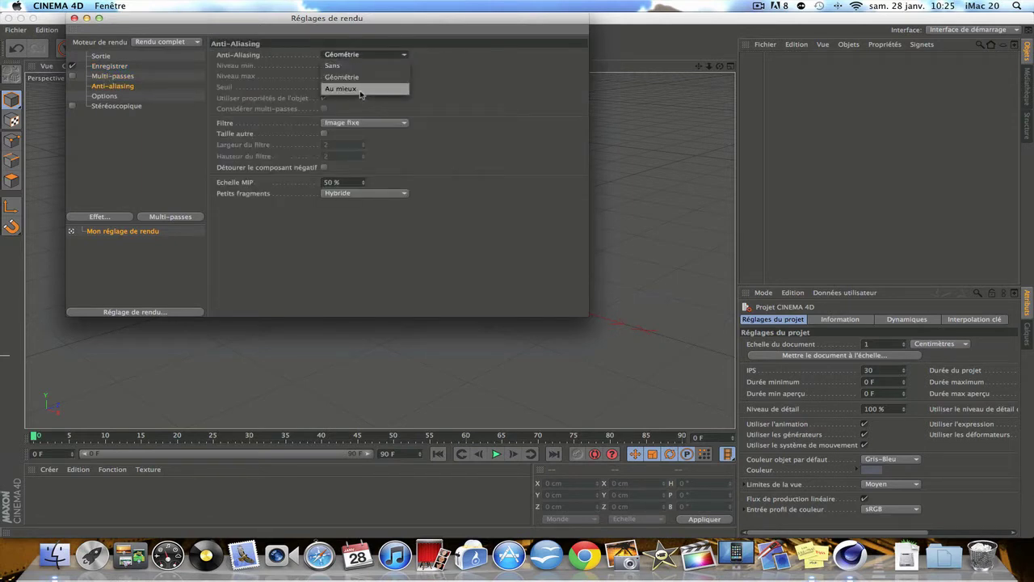
pyautogui.click(361, 89)
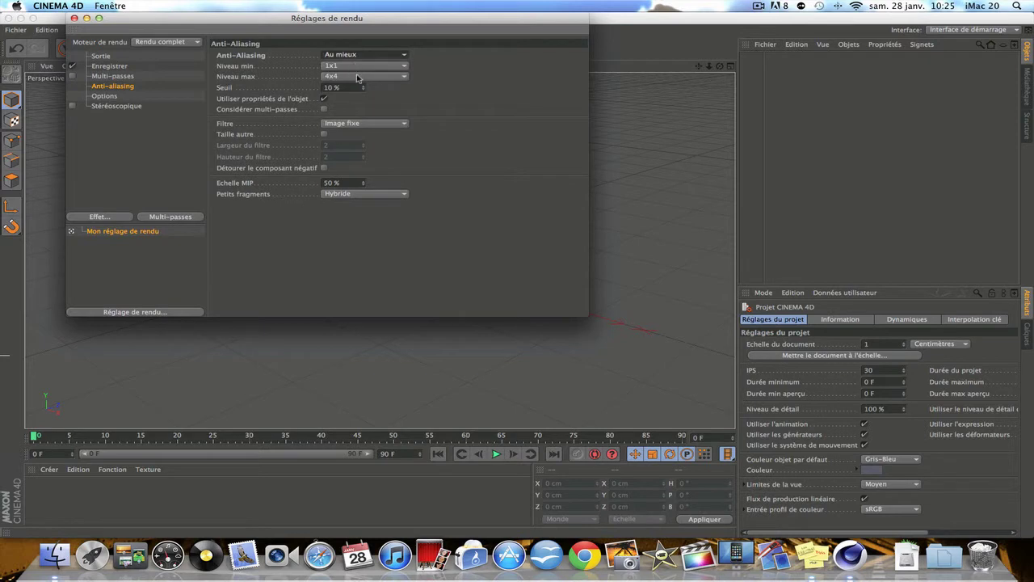
pyautogui.click(355, 77)
pyautogui.click(348, 102)
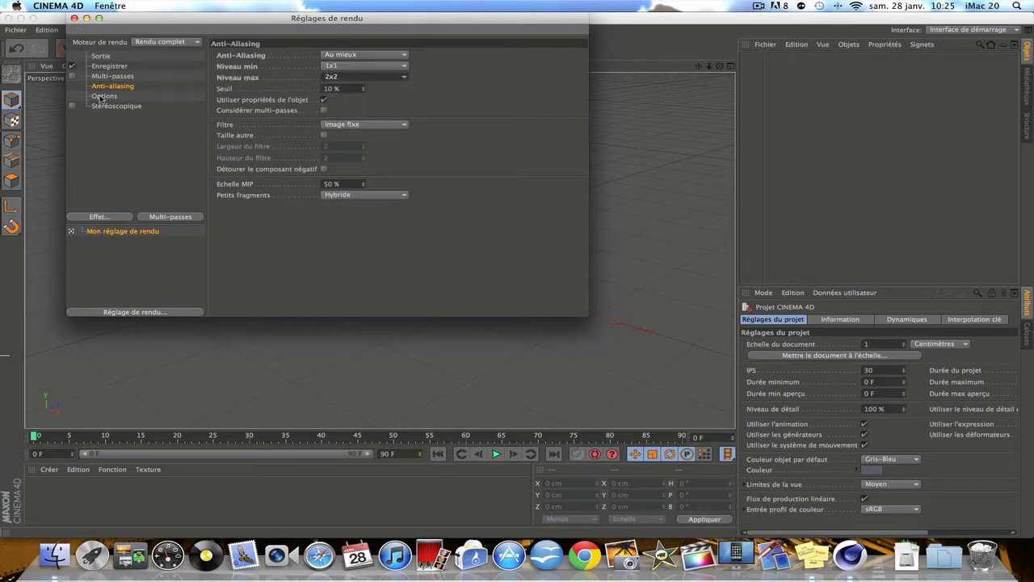
pyautogui.click(351, 125)
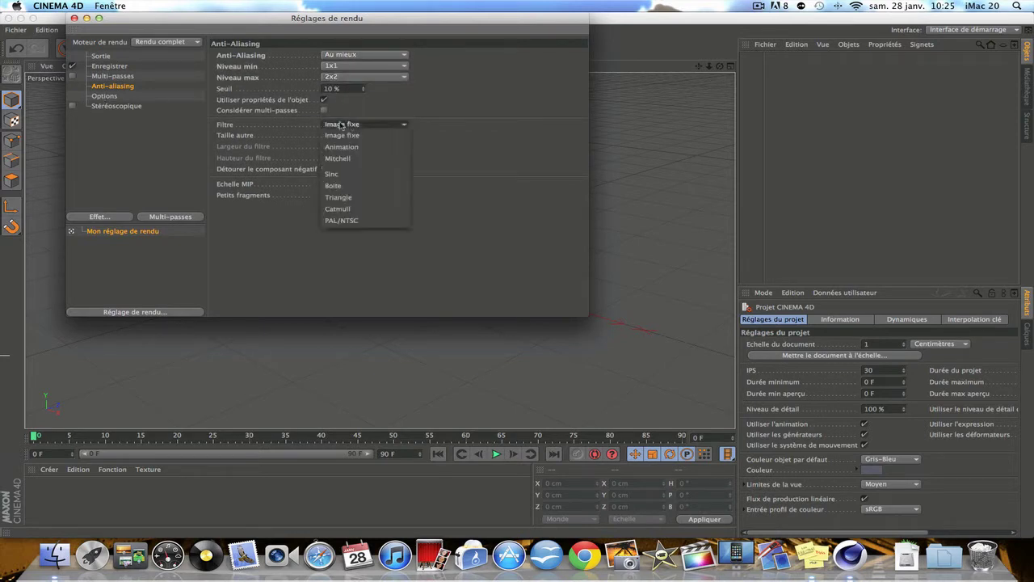
pyautogui.click(374, 158)
pyautogui.click(110, 100)
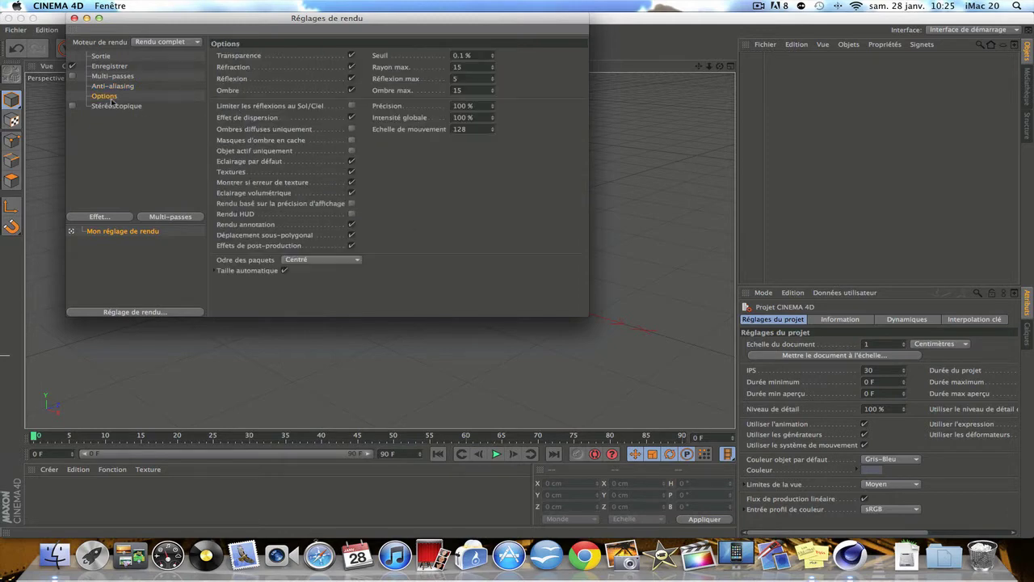
pyautogui.click(122, 108)
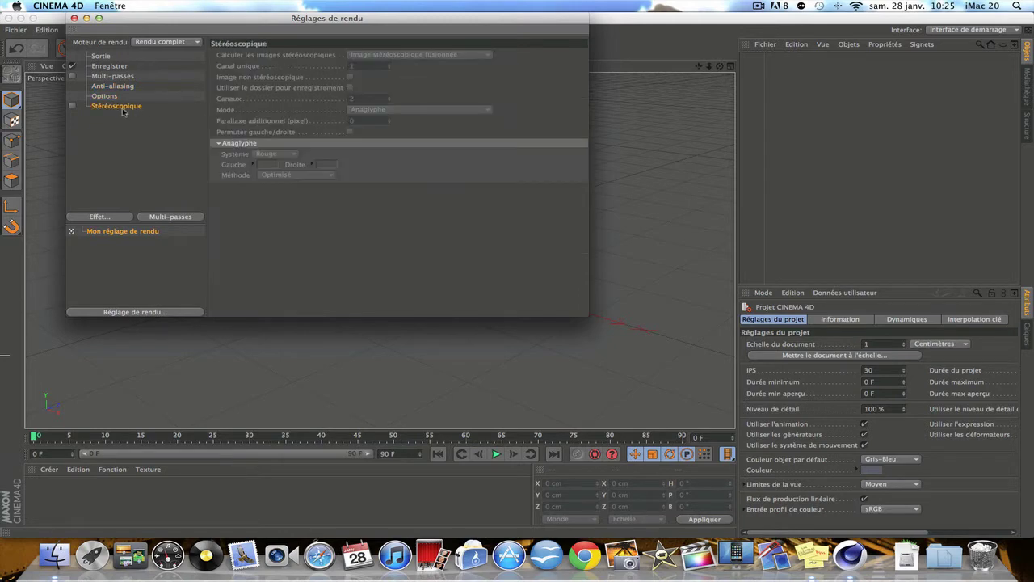
pyautogui.click(75, 17)
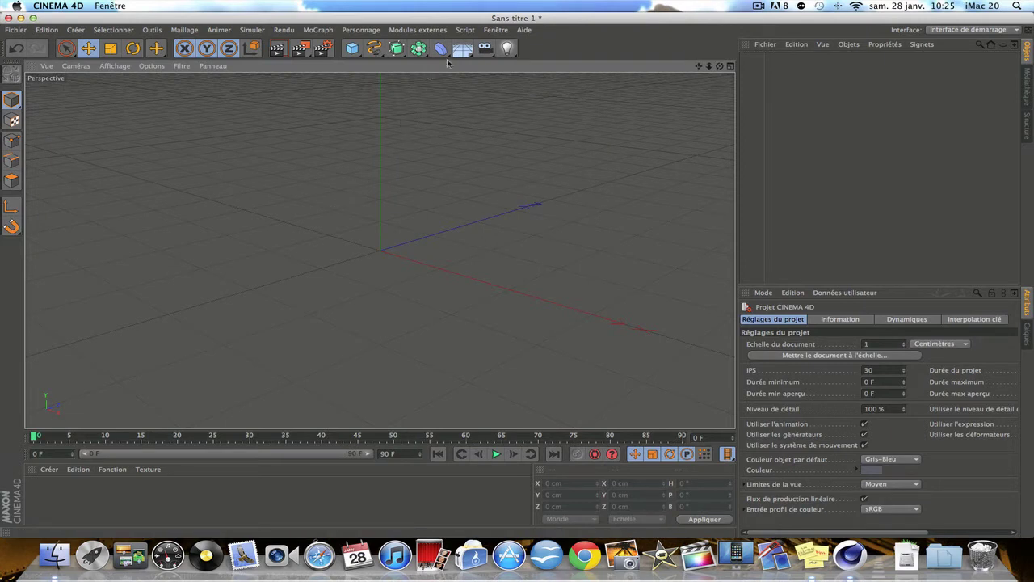
# Add an Arrière plan background object to the scene and create a new material.
pyautogui.click(466, 50)
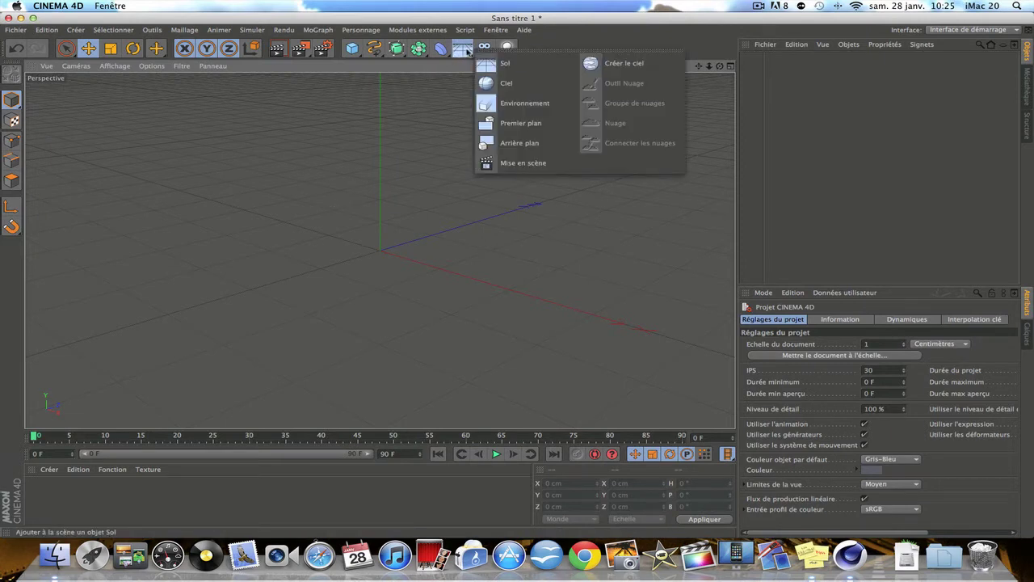
pyautogui.click(525, 143)
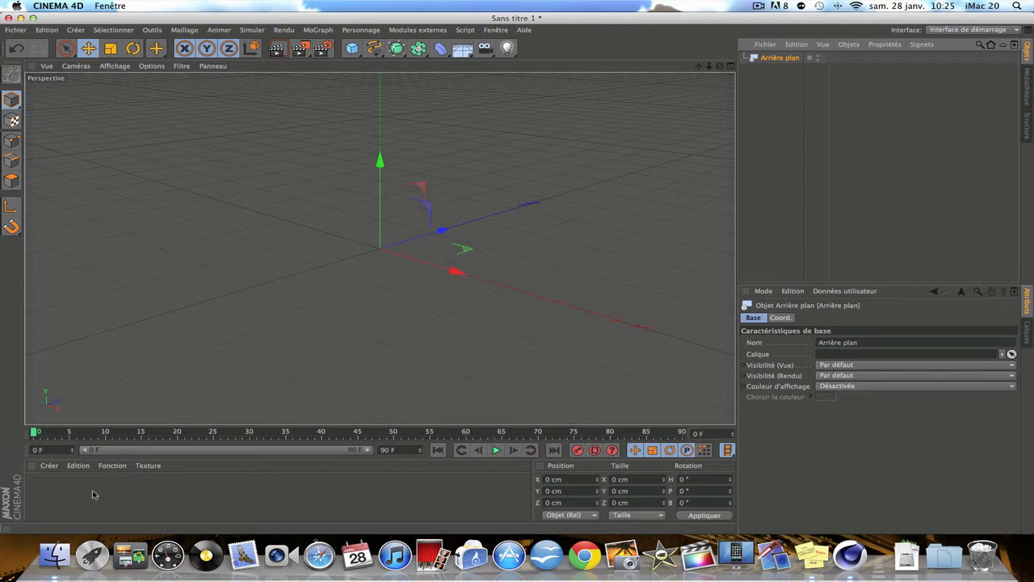
pyautogui.doubleClick(62, 493)
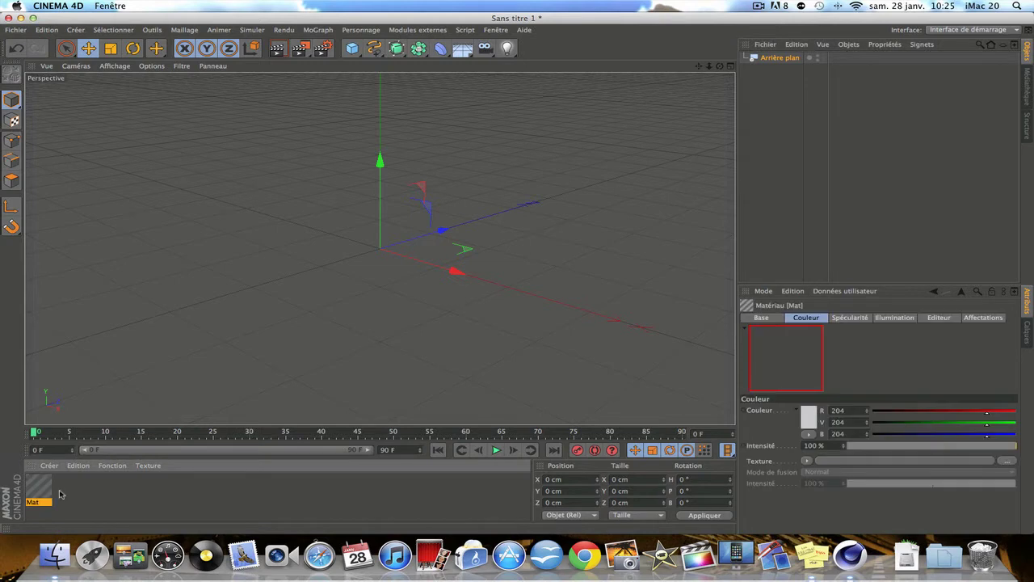
# Load the park image from Bureau as the material's colour texture without copying it to the project, and apply the material to the Arrière plan object.
pyautogui.doubleClick(38, 487)
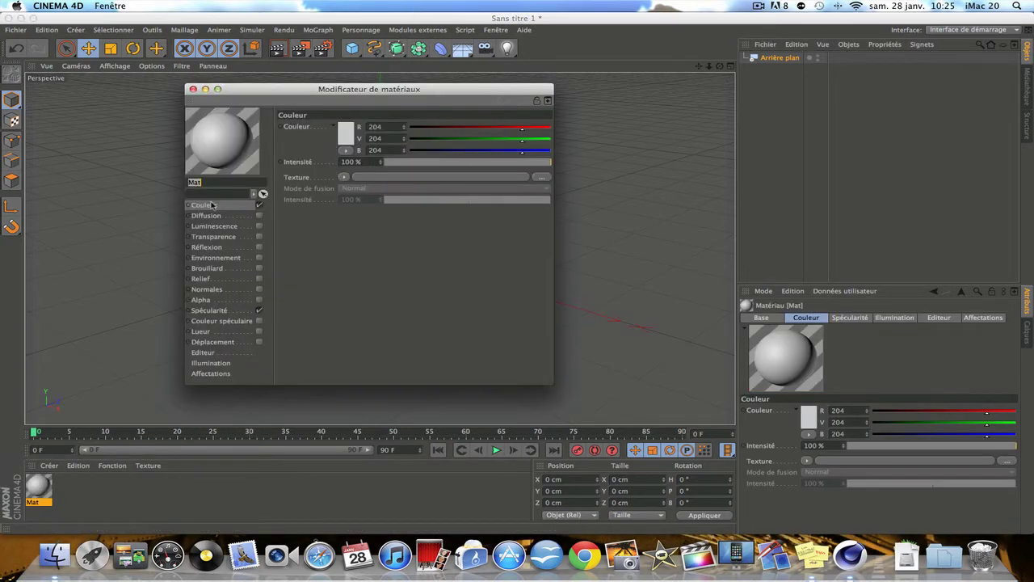
pyautogui.click(345, 179)
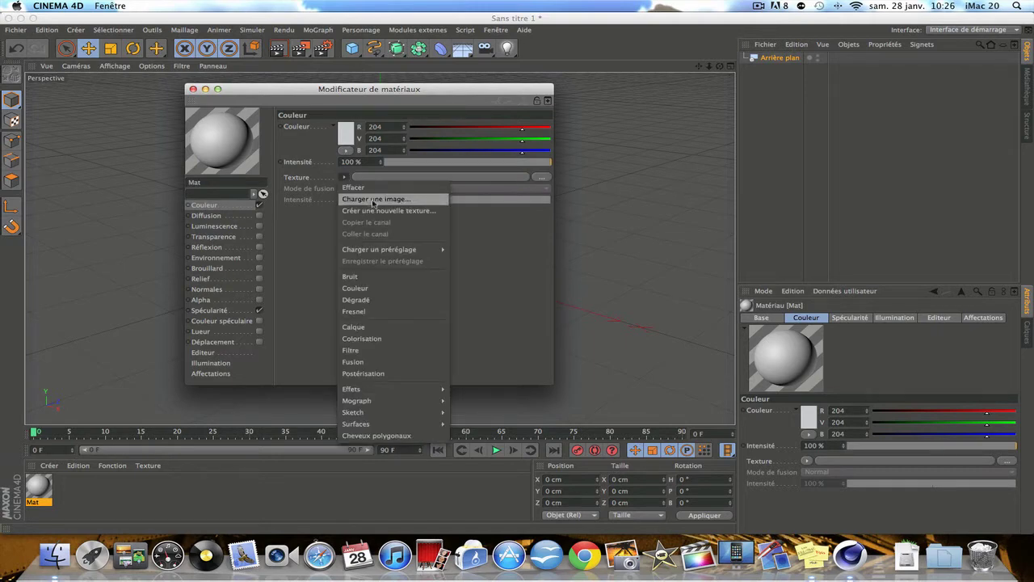
pyautogui.click(373, 201)
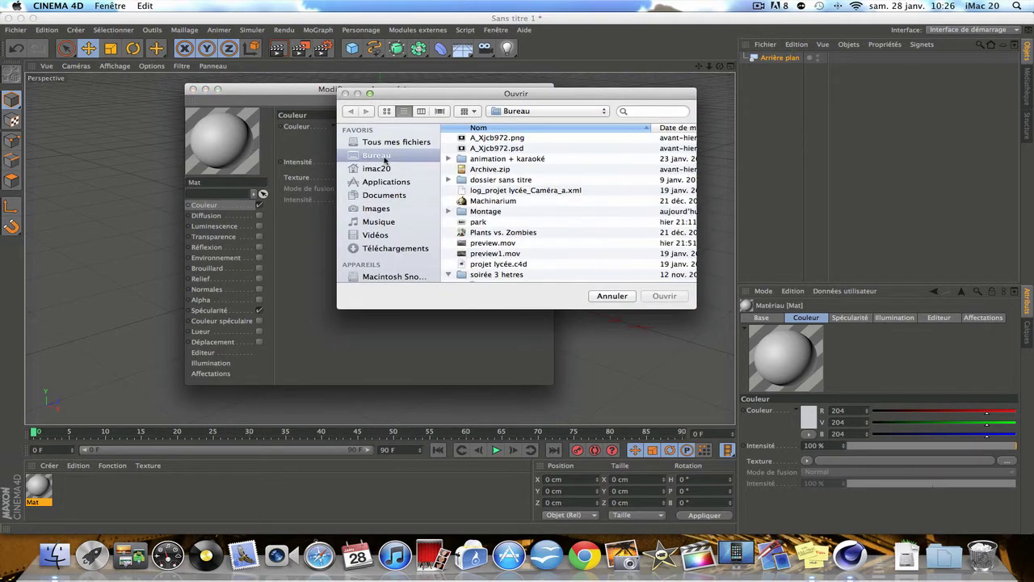
pyautogui.click(481, 223)
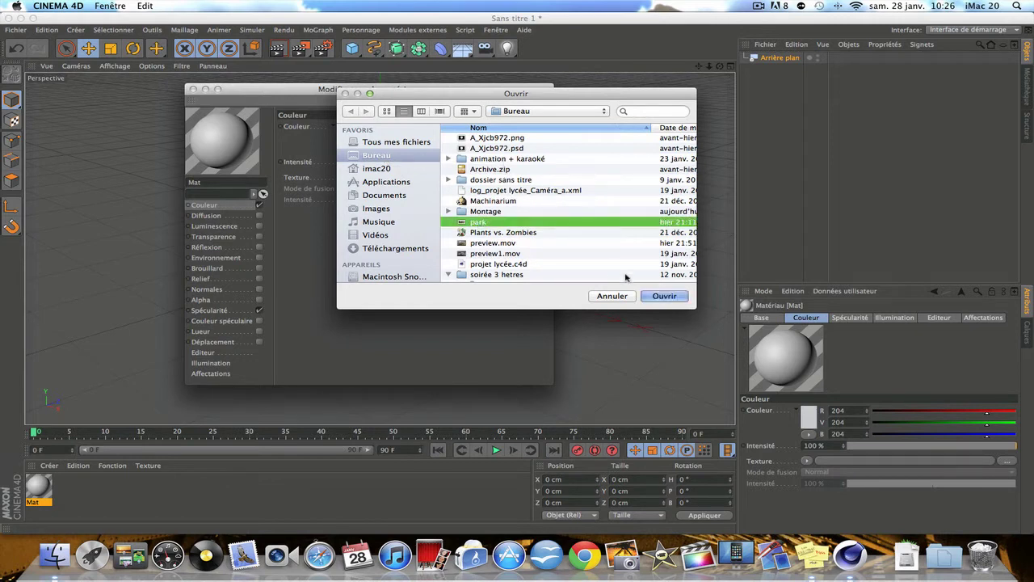
pyautogui.click(663, 295)
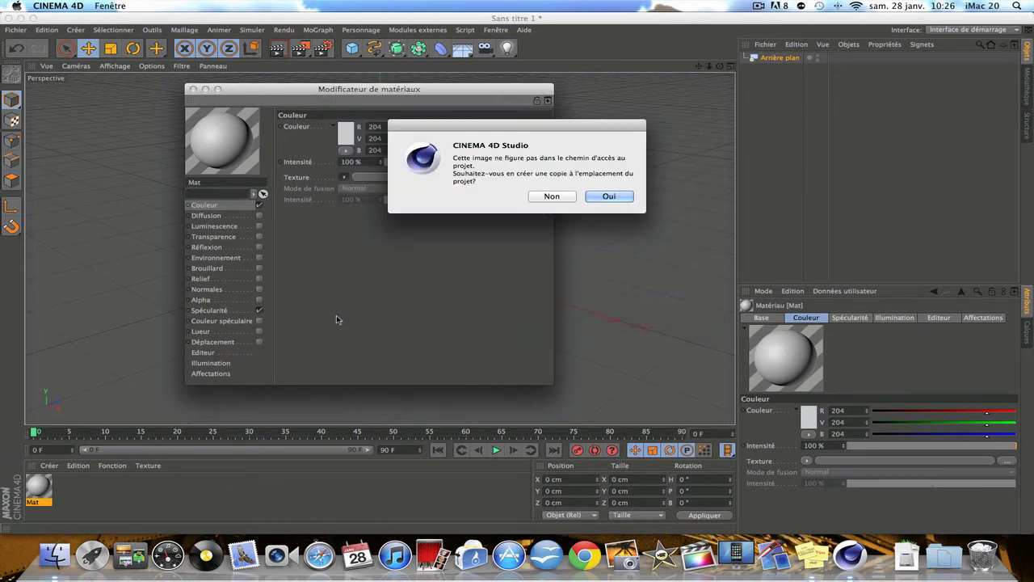
pyautogui.click(558, 197)
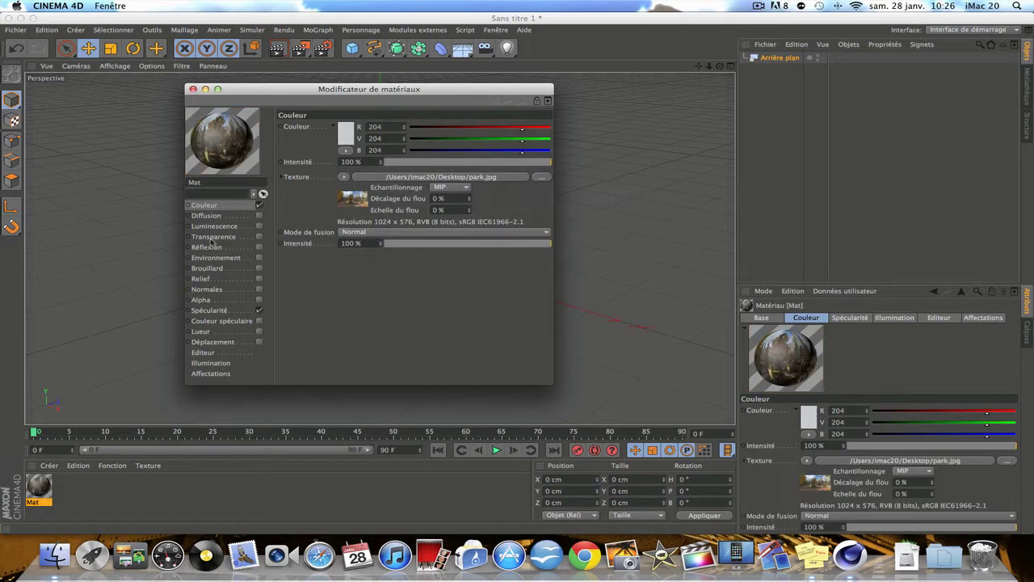
pyautogui.click(191, 88)
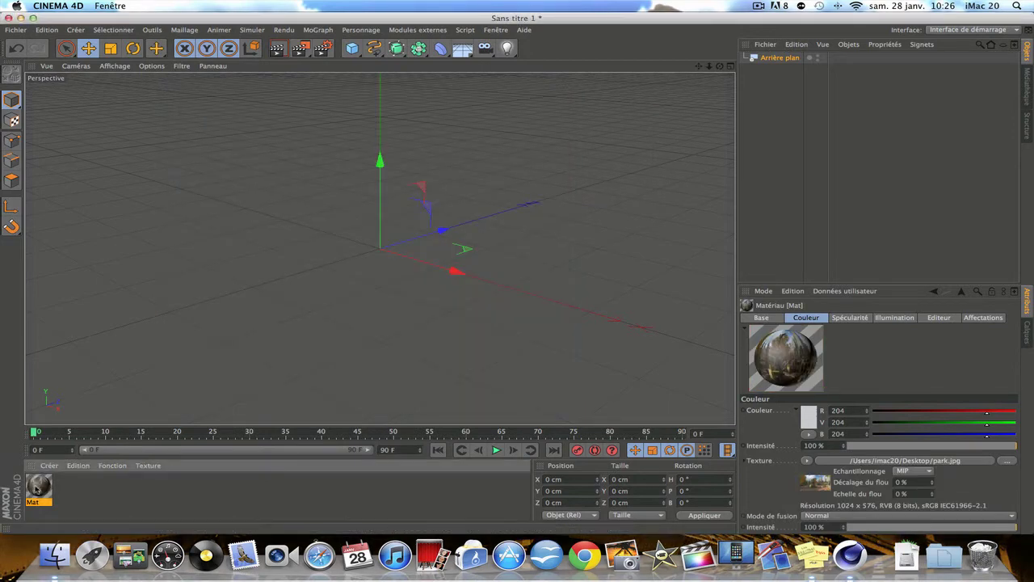
pyautogui.moveTo(35, 488); pyautogui.dragTo(778, 59)
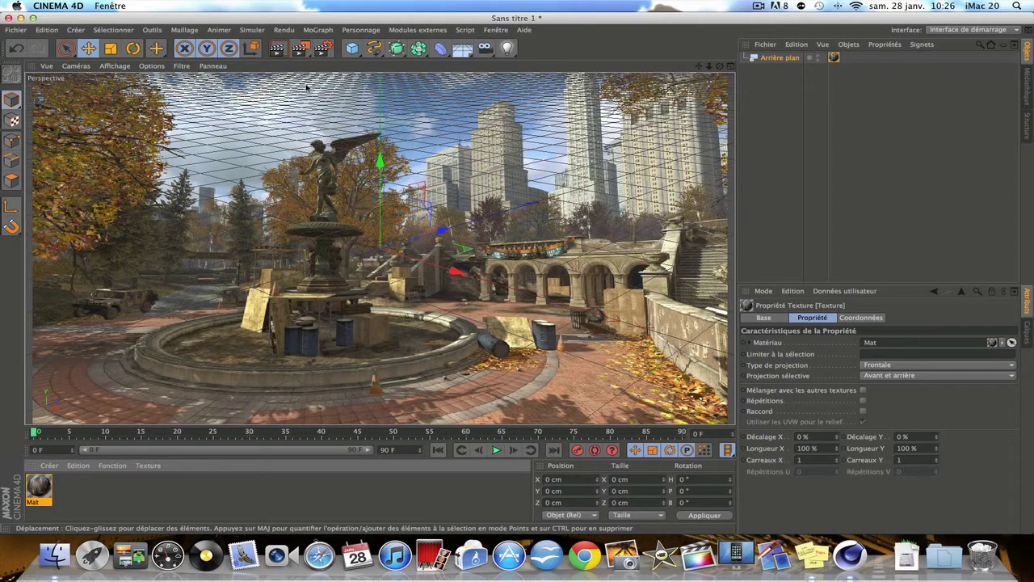
# Add a Plan object to the scene and lower it to about Y -195 cm, towards the park's ground.
pyautogui.click(352, 48)
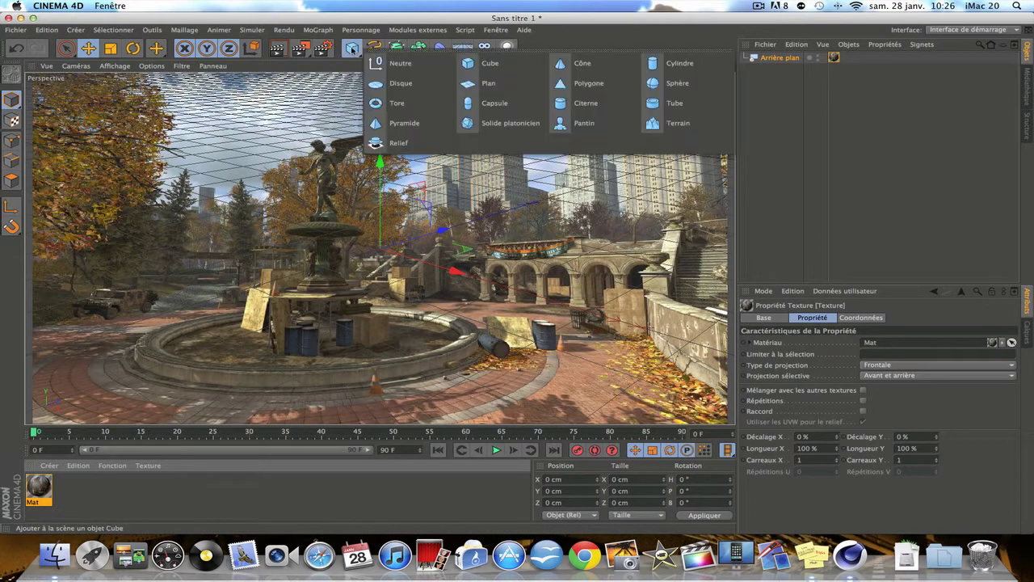
pyautogui.click(486, 83)
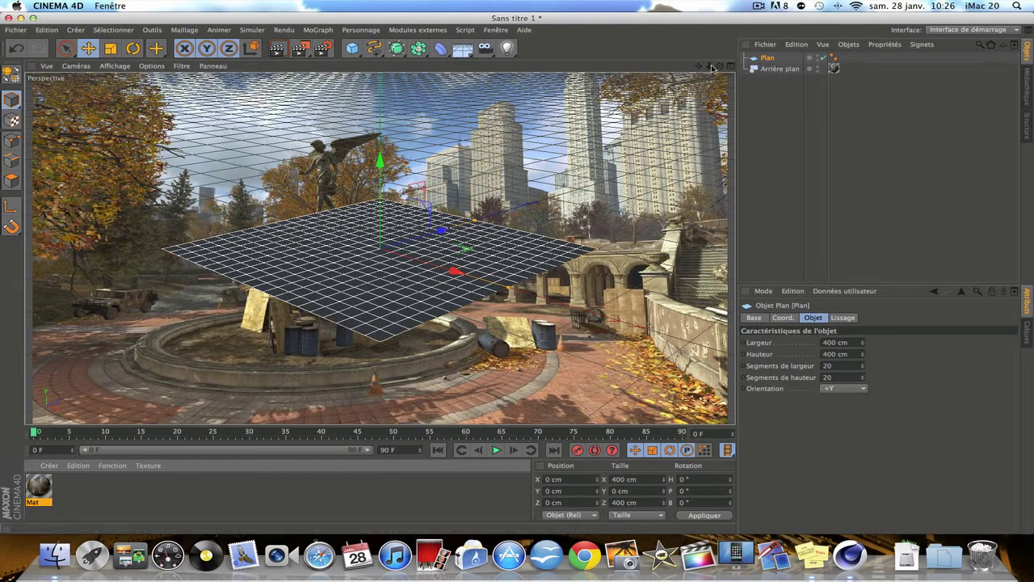
pyautogui.moveTo(719, 66); pyautogui.dragTo(719, 97)
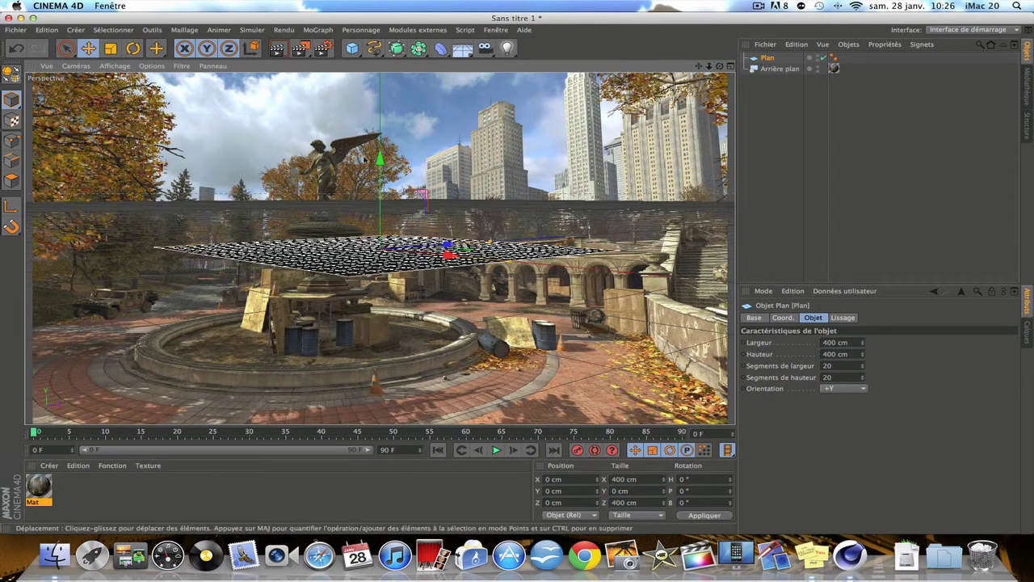
pyautogui.moveTo(384, 192); pyautogui.dragTo(378, 303)
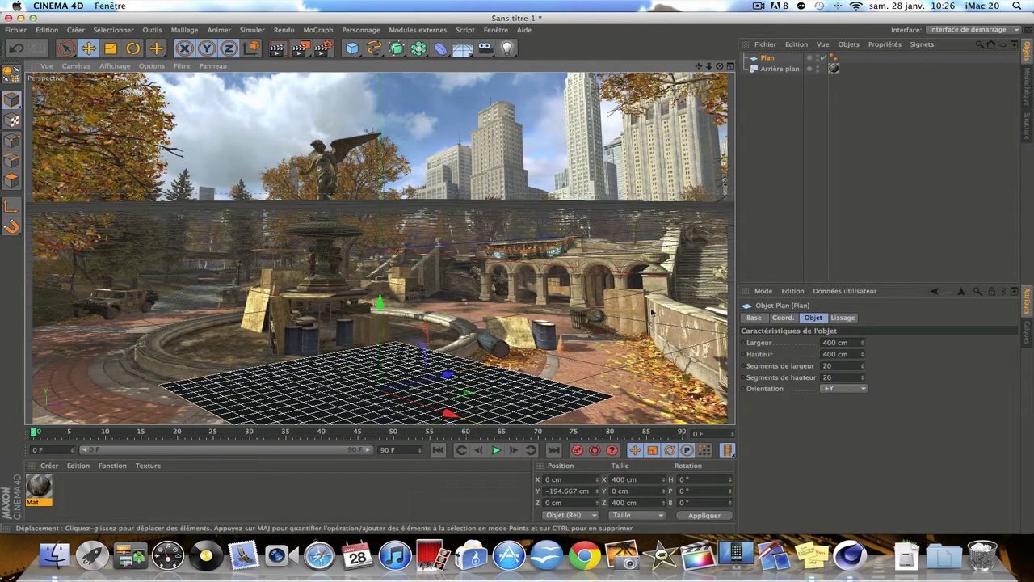
# Set the plane's Largeur and Hauteur to 20000 cm.
pyautogui.doubleClick(837, 342)
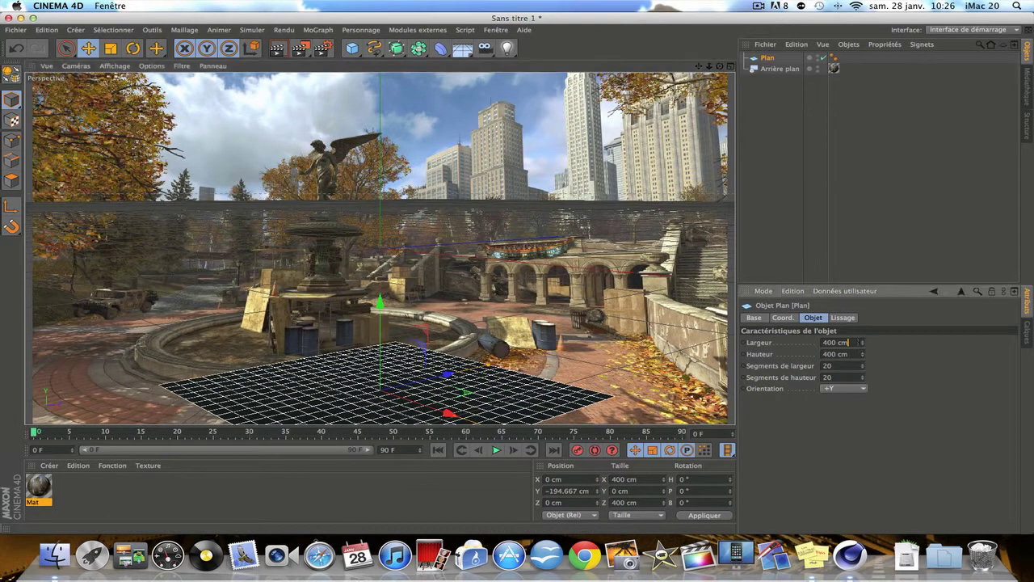
pyautogui.write('20000')
pyautogui.press('Tab')
pyautogui.write('20')
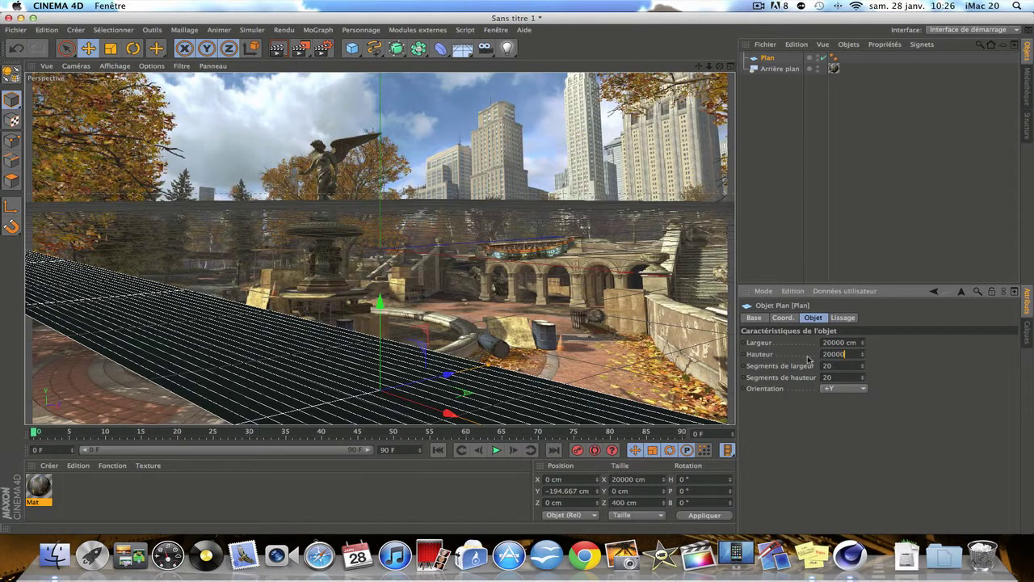
pyautogui.press('Return')
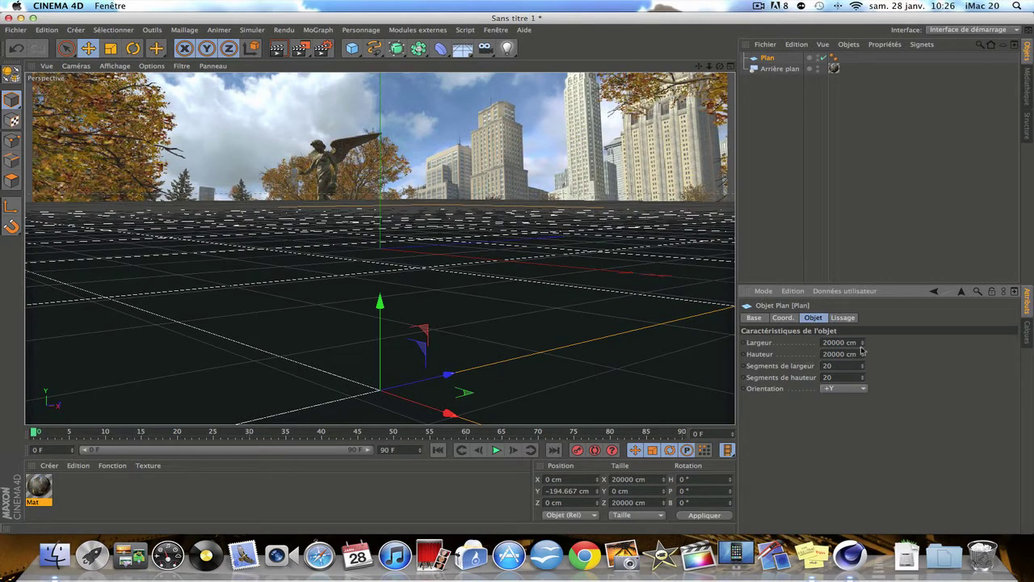
# Reduce the plane's Largeur and Hauteur to 15000 cm each.
pyautogui.click(838, 342)
pyautogui.write('15000')
pyautogui.press('Return')
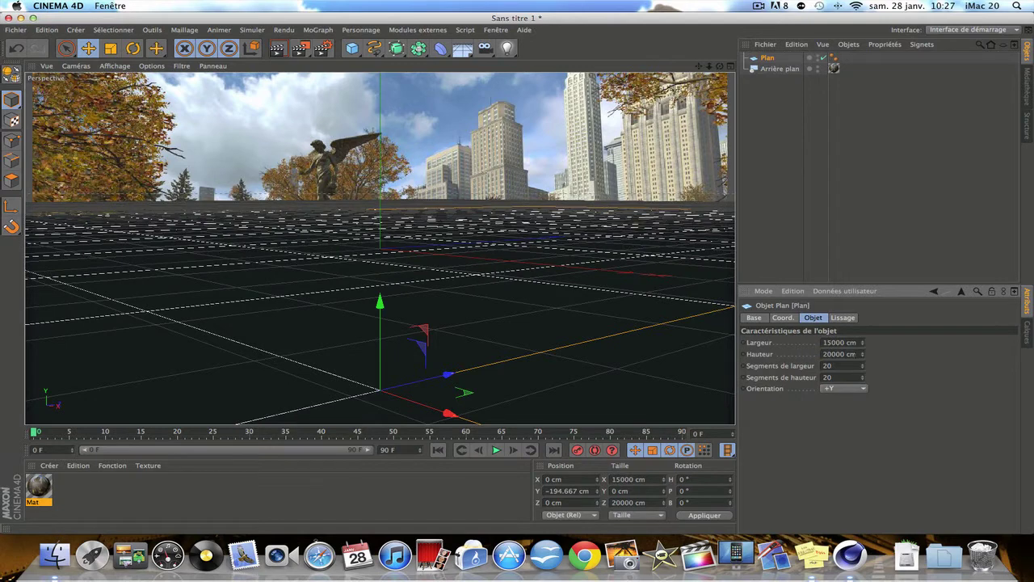
pyautogui.click(838, 353)
pyautogui.write('15000')
pyautogui.press('Return')
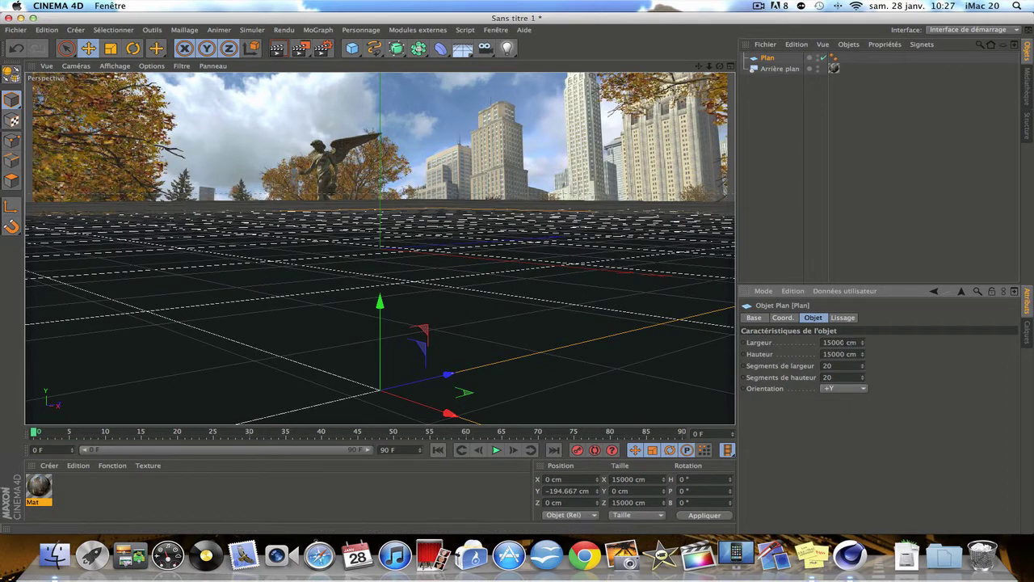
# Set the plane's Largeur and Hauteur to 3500 cm and lower it to about Y -402 cm.
pyautogui.moveTo(844, 343); pyautogui.dragTo(833, 342)
pyautogui.press('Return')
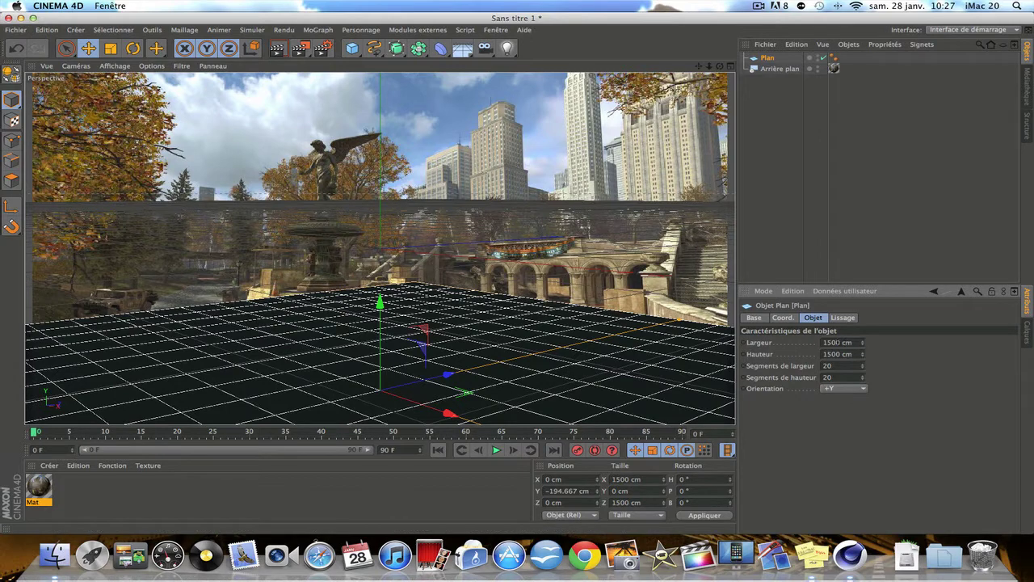
pyautogui.moveTo(829, 342); pyautogui.dragTo(824, 342)
pyautogui.write('3')
pyautogui.press('Return')
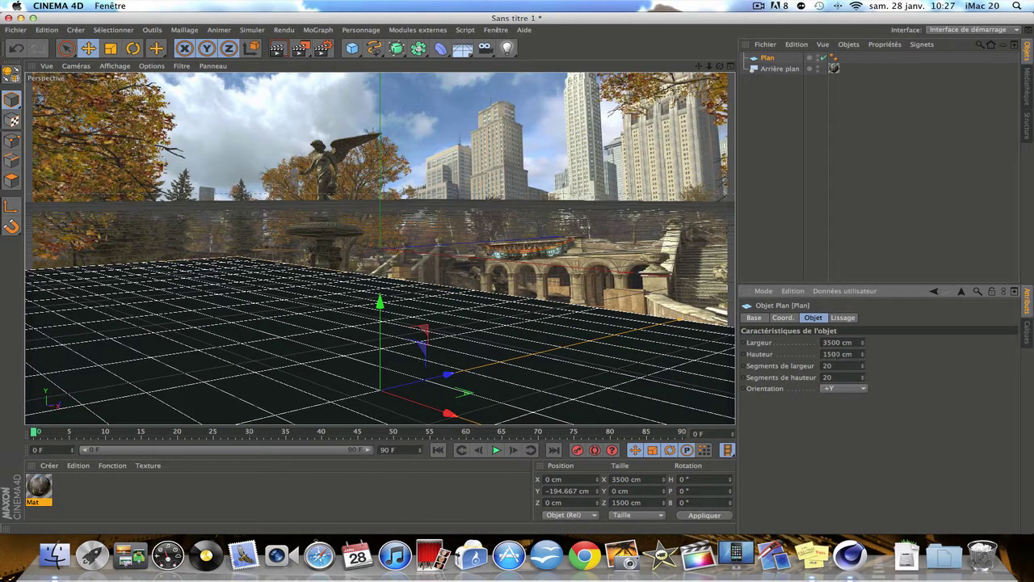
pyautogui.write('3')
pyautogui.press('Return')
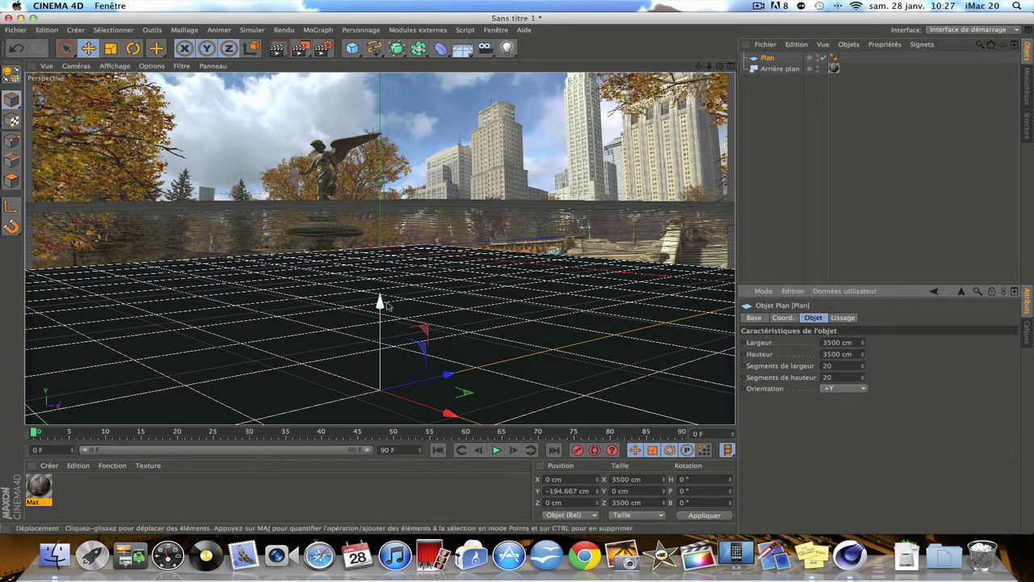
pyautogui.moveTo(381, 301)
pyautogui.mouseDown()
pyautogui.moveTo(380, 418)
pyautogui.moveTo(388, 307)
pyautogui.mouseUp()
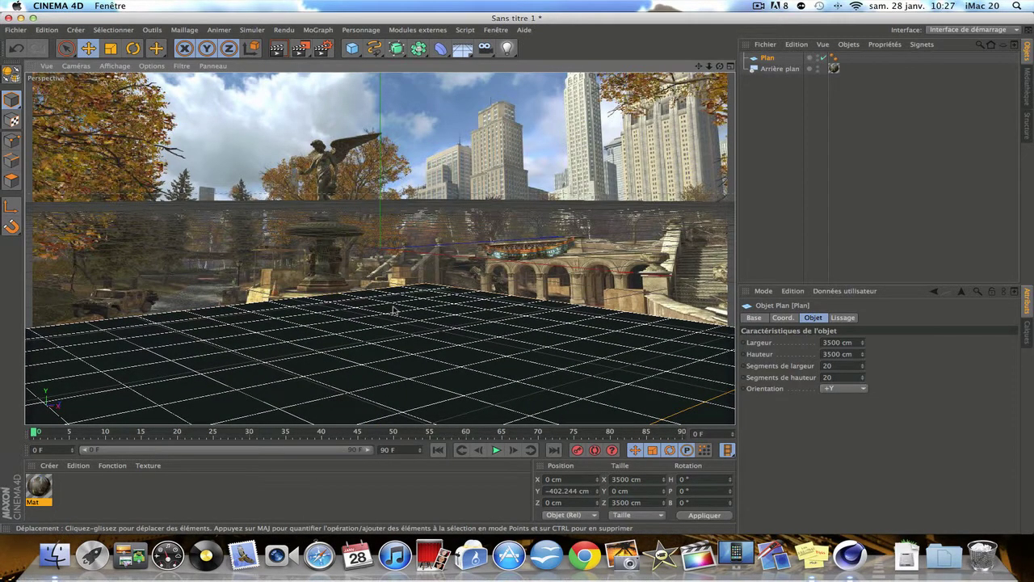
# Add a CINEMA 4D Rendu property to the Plan object.
pyautogui.rightClick(772, 59)
pyautogui.moveTo(824, 63)
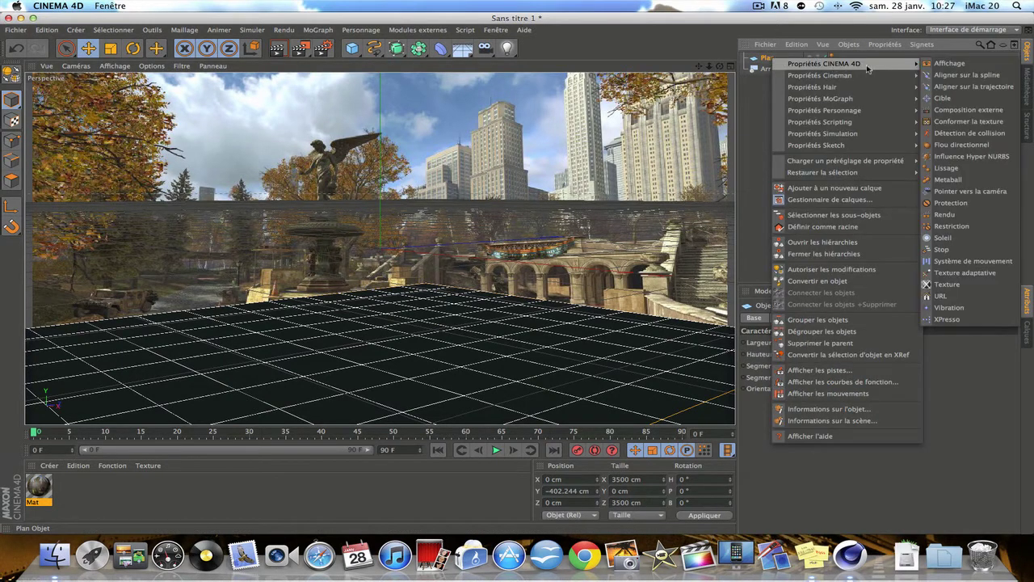
pyautogui.click(943, 214)
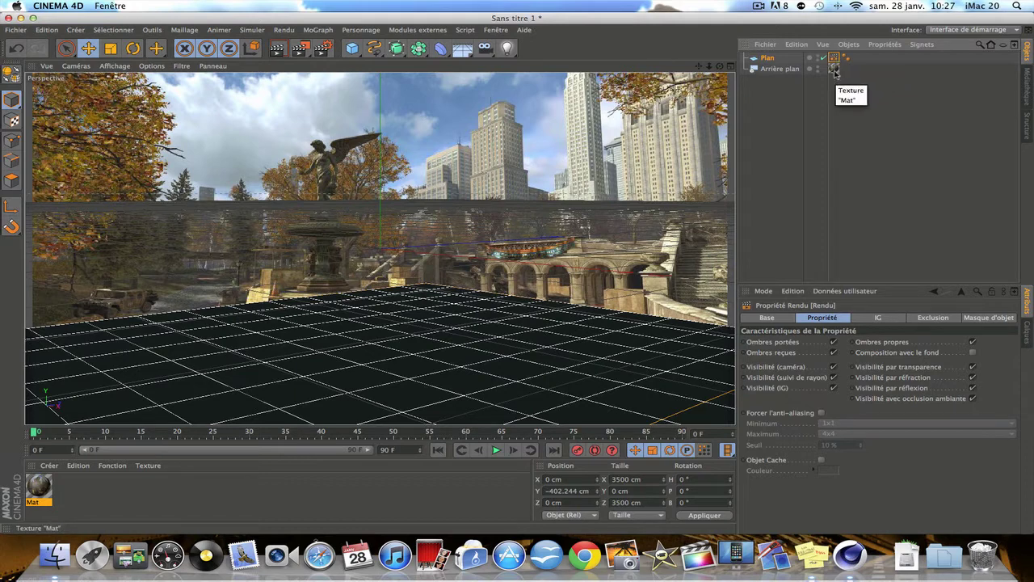
# Render the active view to check the plane without a texture against the park background.
pyautogui.moveTo(836, 72); pyautogui.dragTo(833, 58)
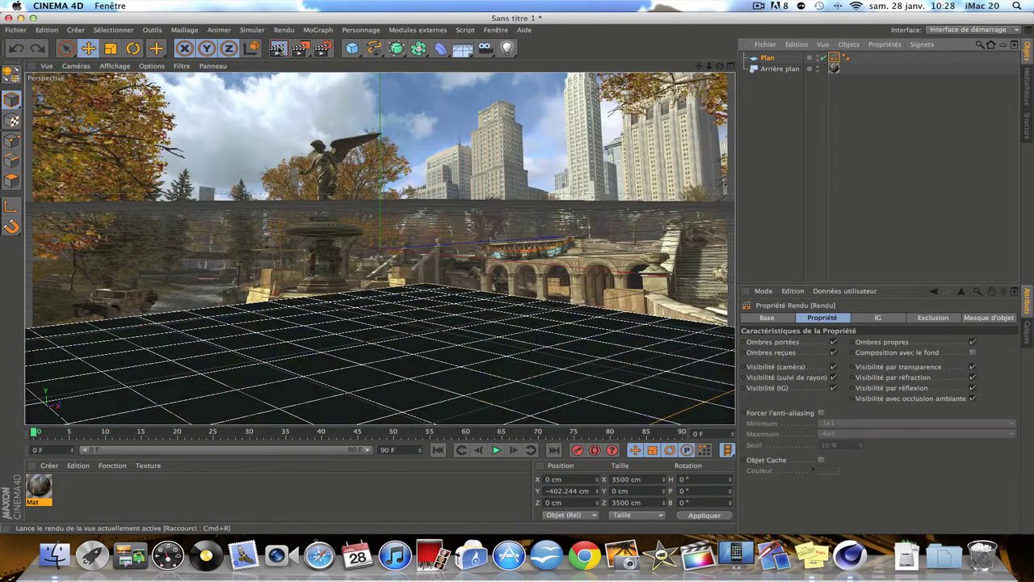
pyautogui.click(277, 48)
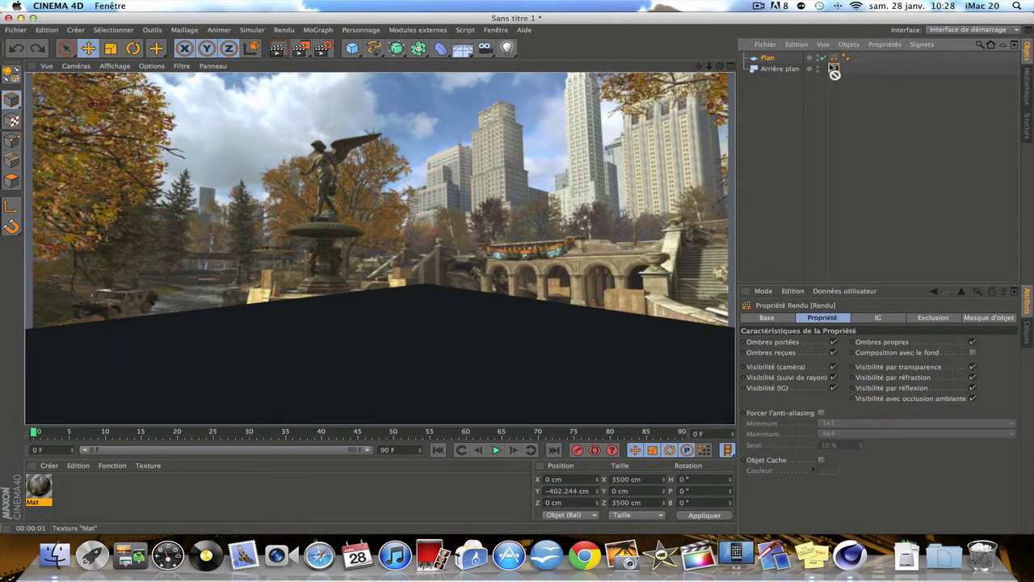
# Try the park material on both Plan and Arrière plan in a render, and delete the texture from Plan.
pyautogui.moveTo(834, 73); pyautogui.dragTo(834, 57)
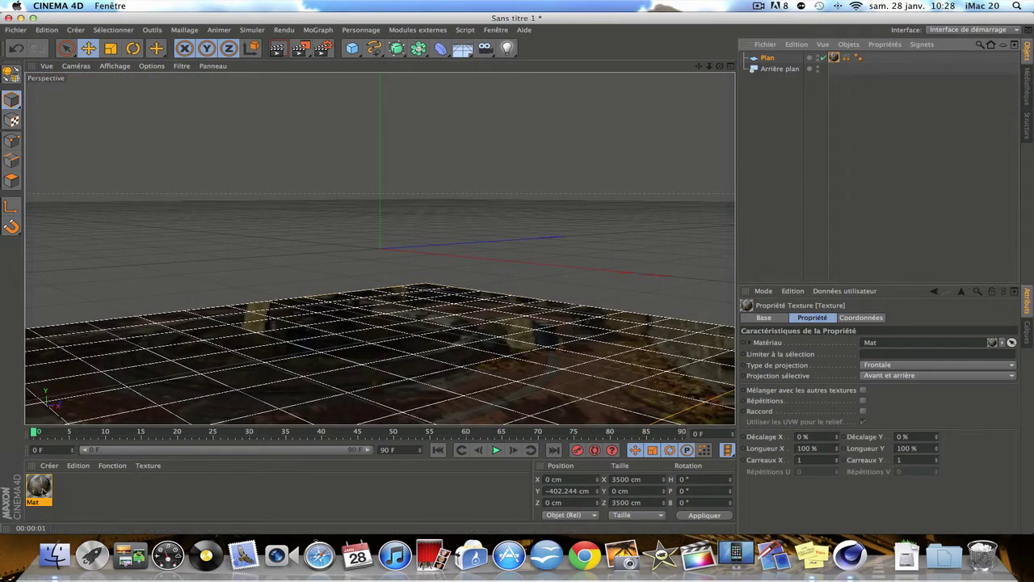
pyautogui.moveTo(39, 487); pyautogui.dragTo(796, 70)
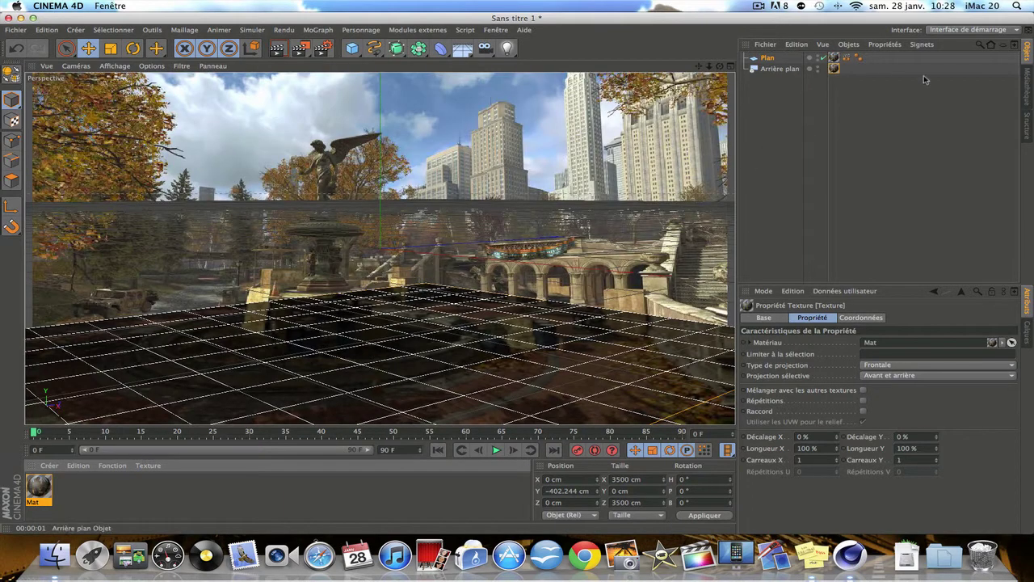
pyautogui.click(279, 50)
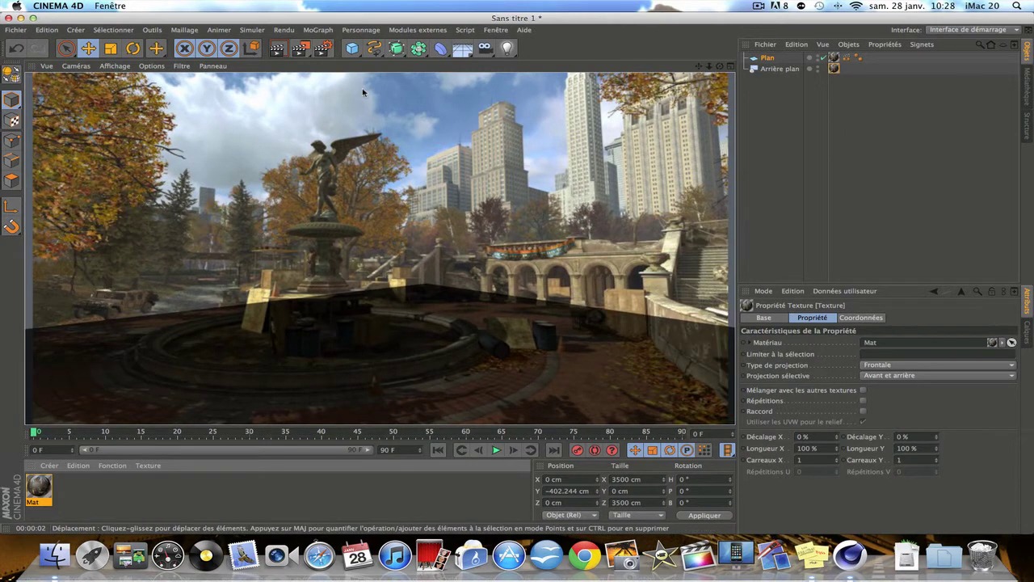
pyautogui.click(282, 320)
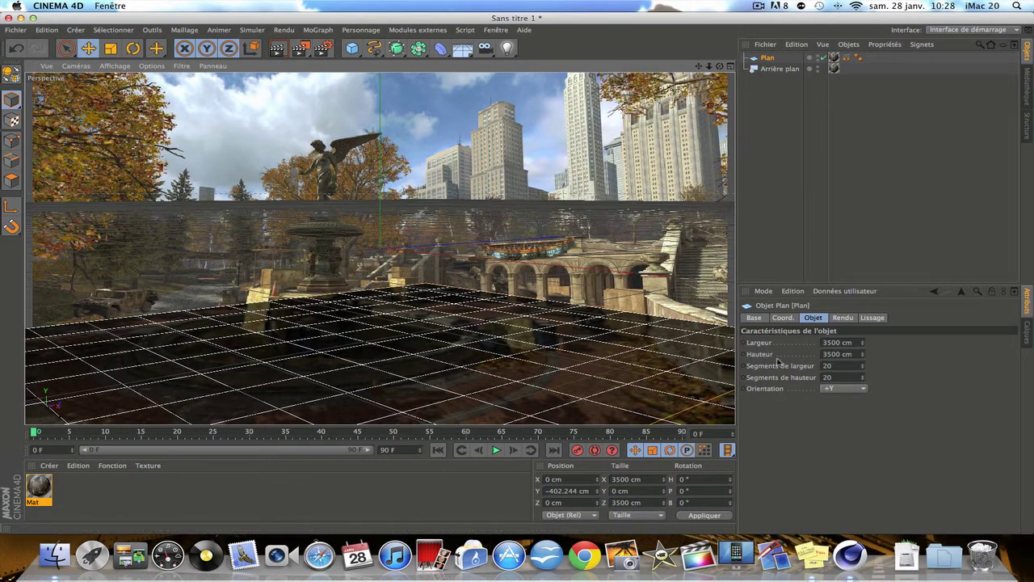
pyautogui.click(835, 58)
pyautogui.press('Delete')
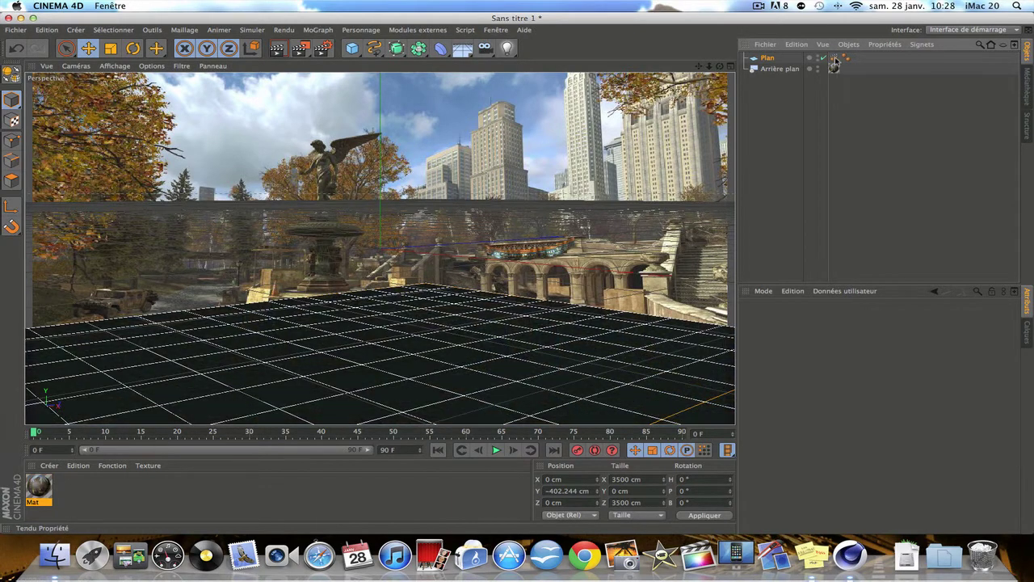
# Enable Composition avec le fond in the plane's Rendu property, and render the view with the Mat material on both Plan and Arrière plan.
pyautogui.click(834, 59)
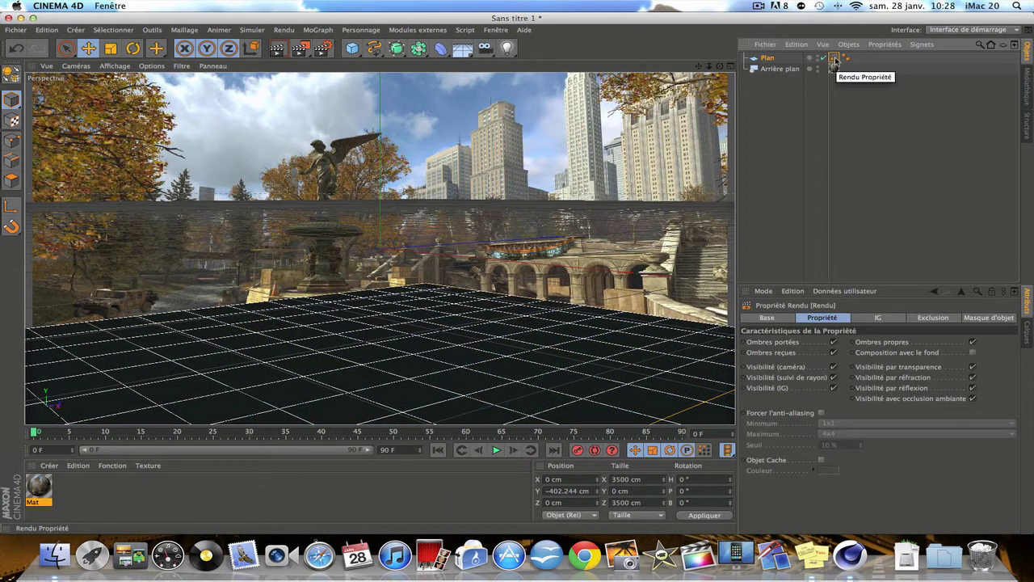
pyautogui.click(973, 353)
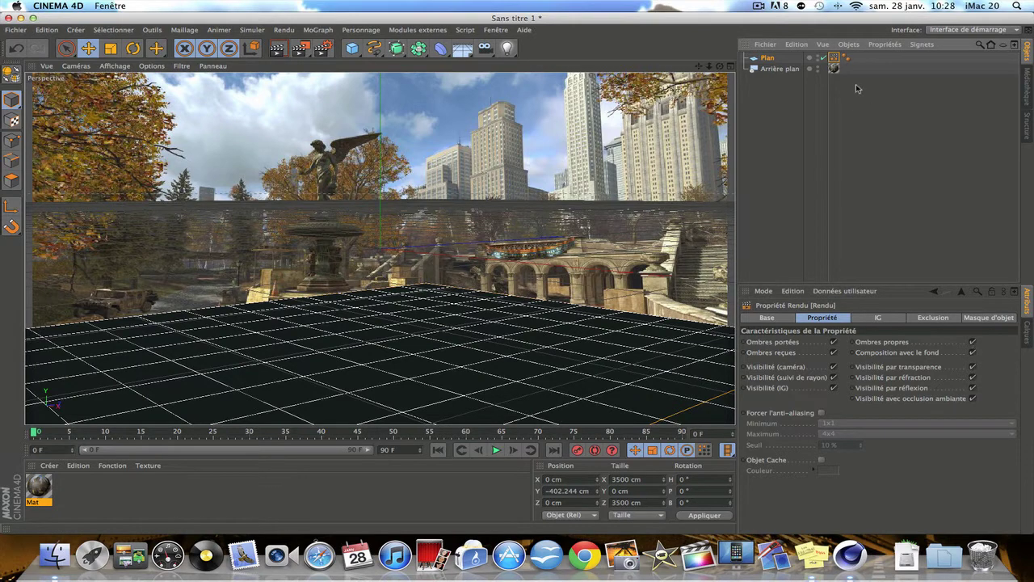
pyautogui.moveTo(835, 66); pyautogui.dragTo(834, 58)
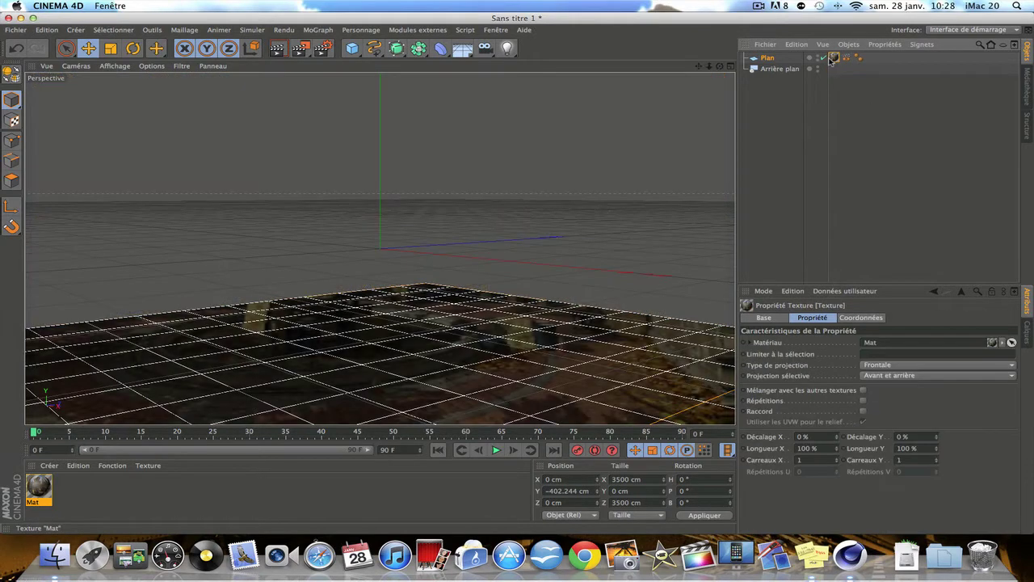
pyautogui.moveTo(701, 95); pyautogui.dragTo(833, 68)
pyautogui.click(287, 55)
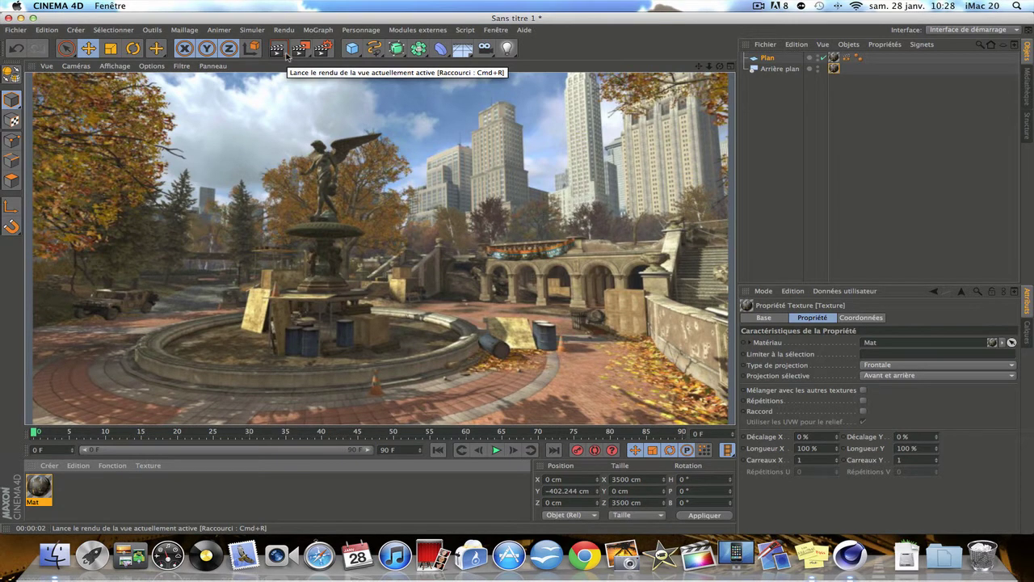
# Add a MoGraph Mo Texte object to the scene and set its text to To0m13.
pyautogui.click(321, 29)
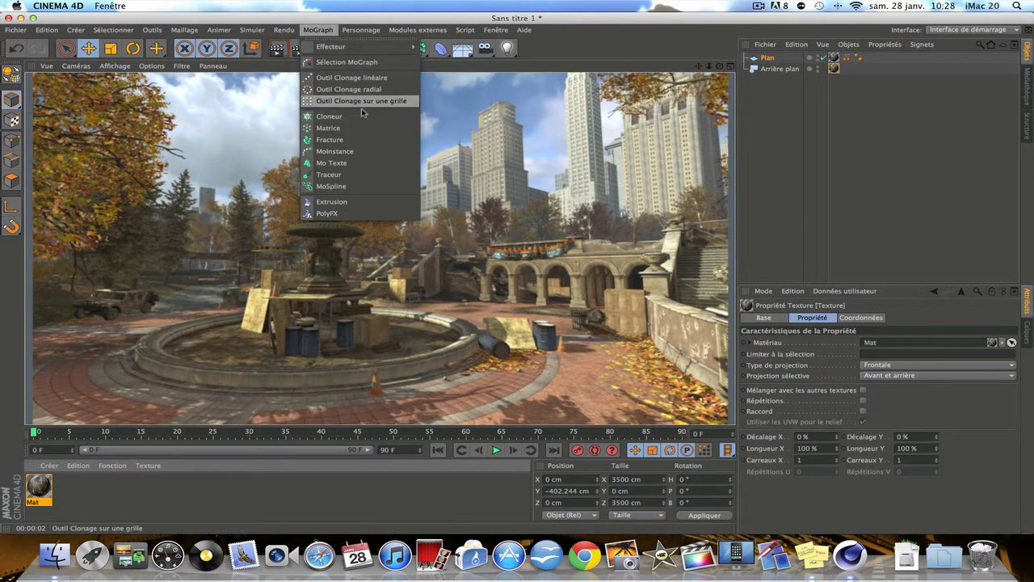
pyautogui.press('Escape')
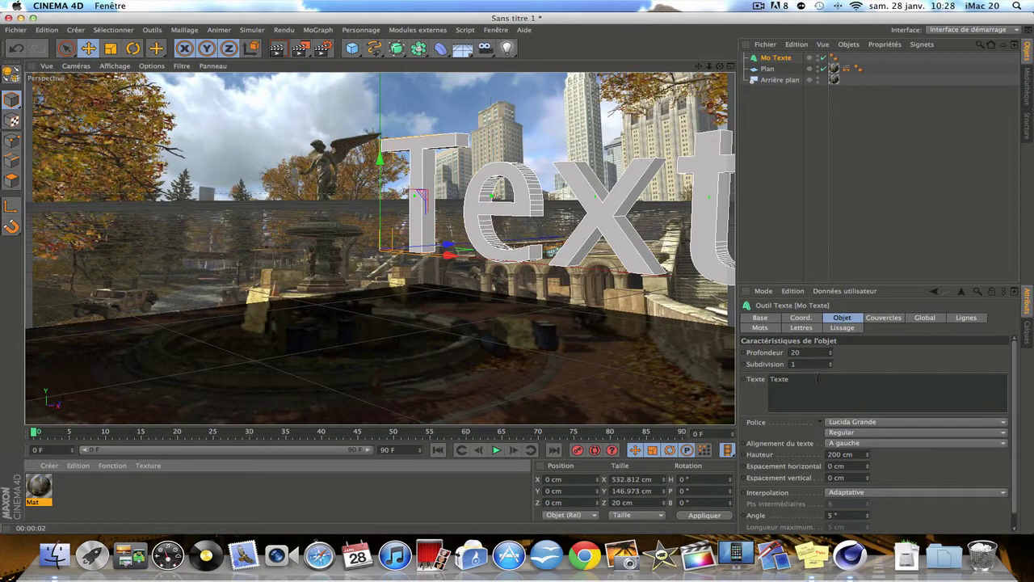
pyautogui.doubleClick(817, 378)
pyautogui.write('To0m13')
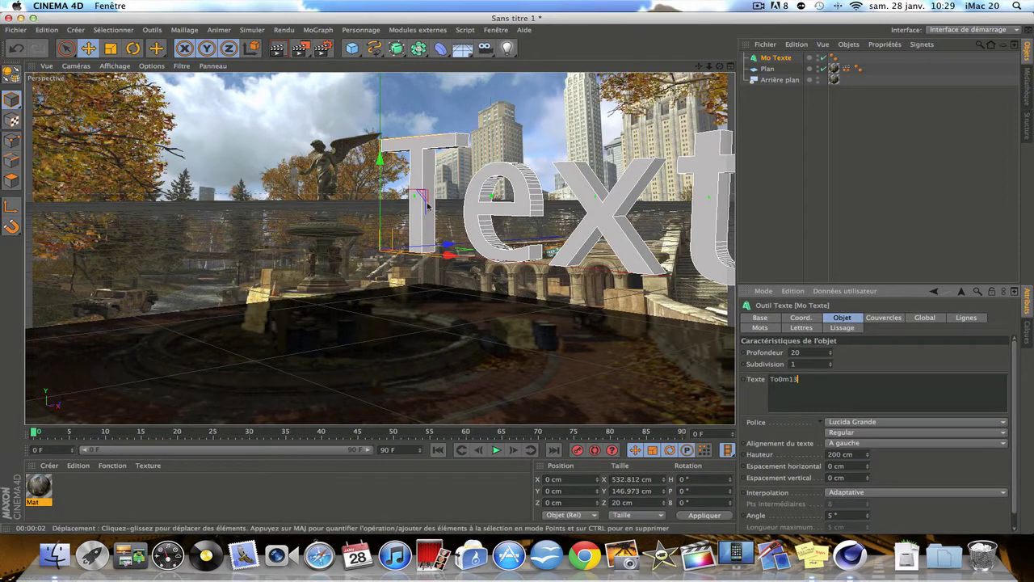
# Rotate the 3D text to a heading of about 65° and move it to about X -218, Y -135, Z -279 cm.
pyautogui.click(132, 48)
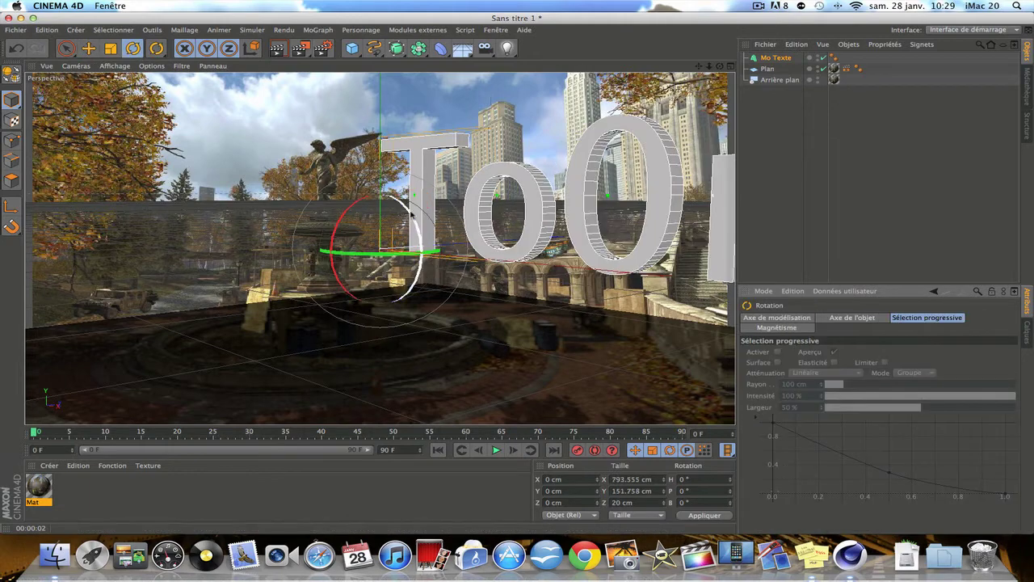
pyautogui.moveTo(345, 253); pyautogui.dragTo(446, 245)
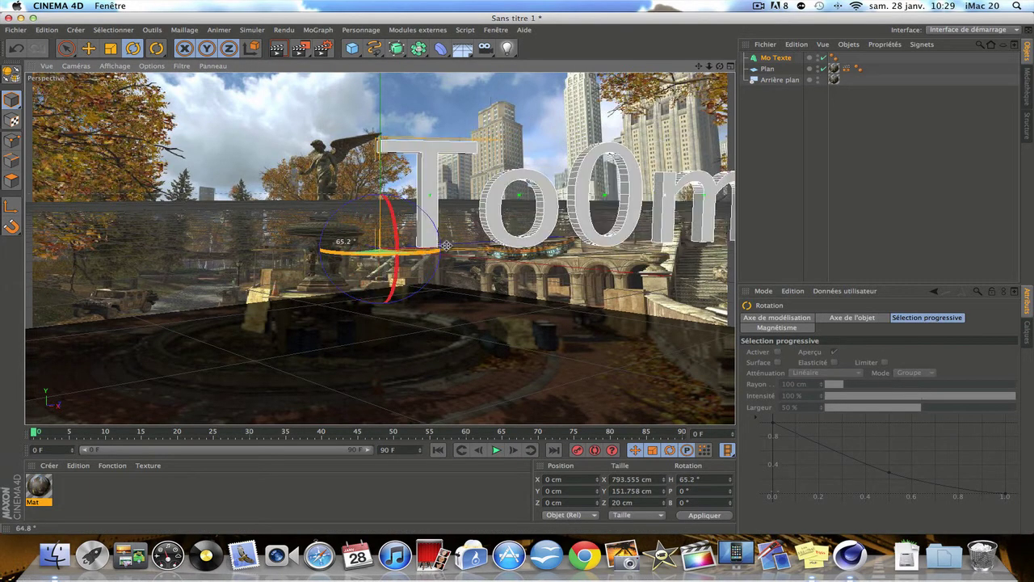
pyautogui.press('e')
pyautogui.moveTo(669, 205); pyautogui.dragTo(366, 311)
pyautogui.scroll(-5, 386, 253)
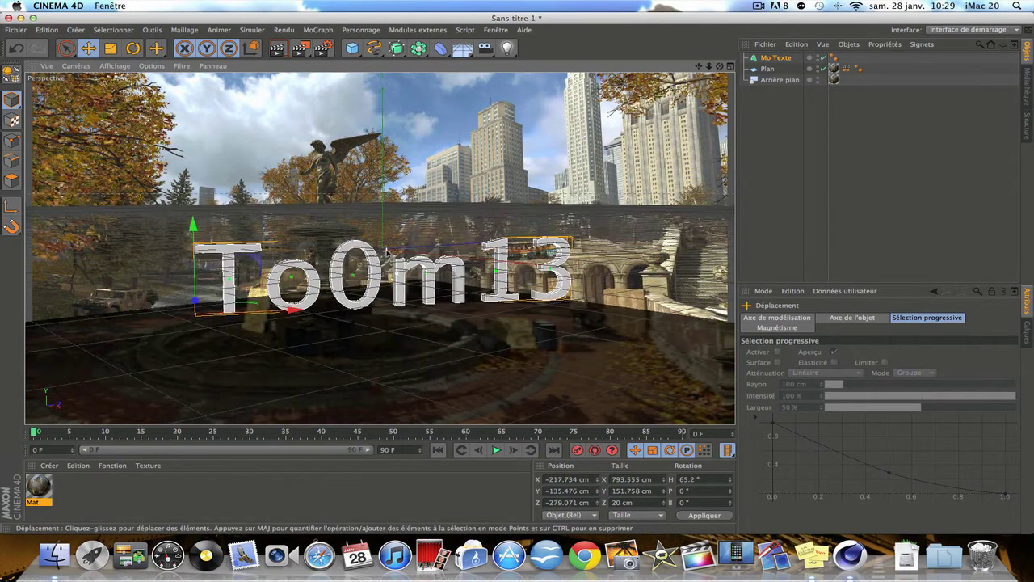
pyautogui.scroll(2, 386, 253)
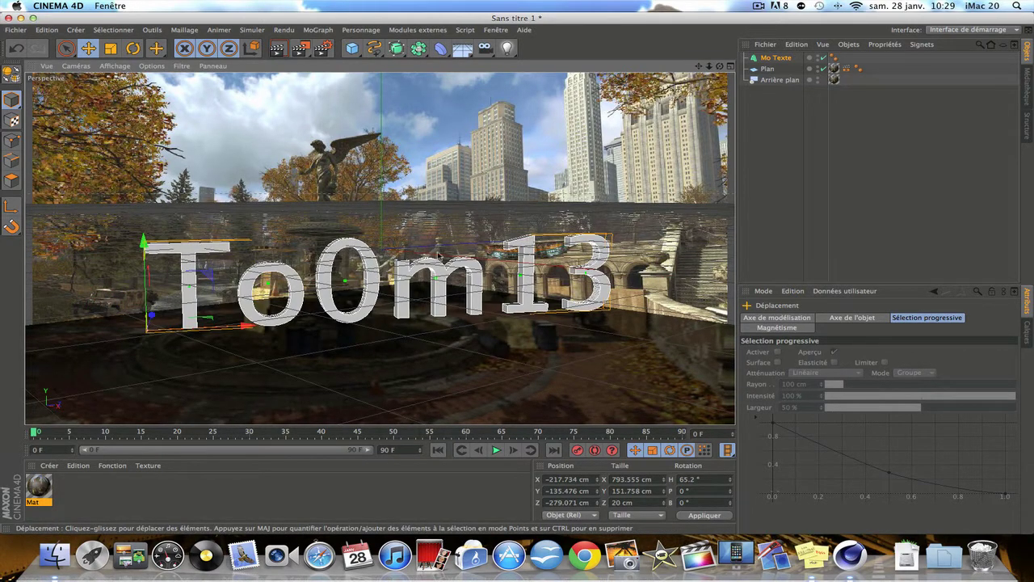
# Set the height (Hauteur) of the Mo Texte object to 150 cm.
pyautogui.click(774, 58)
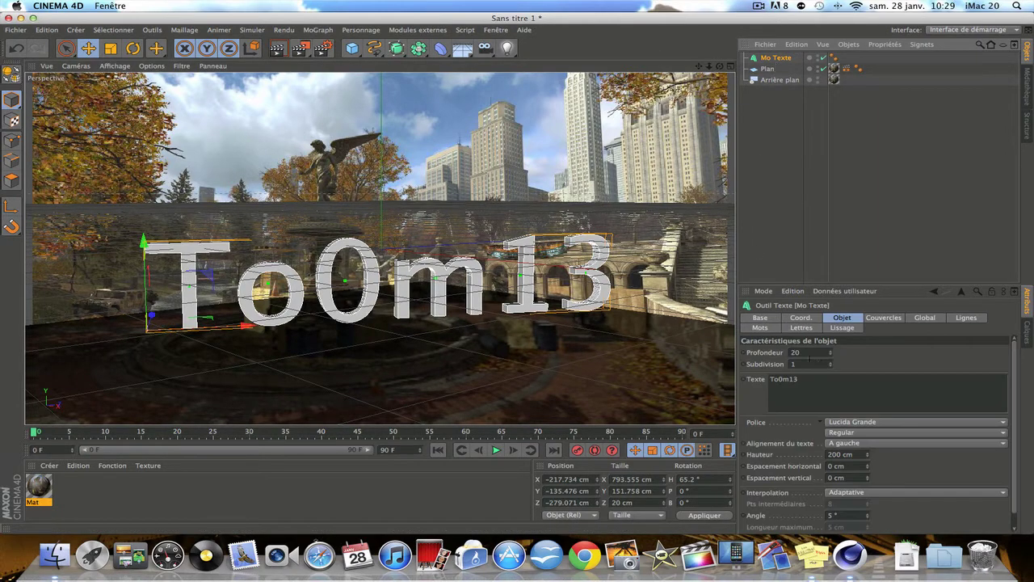
pyautogui.doubleClick(857, 455)
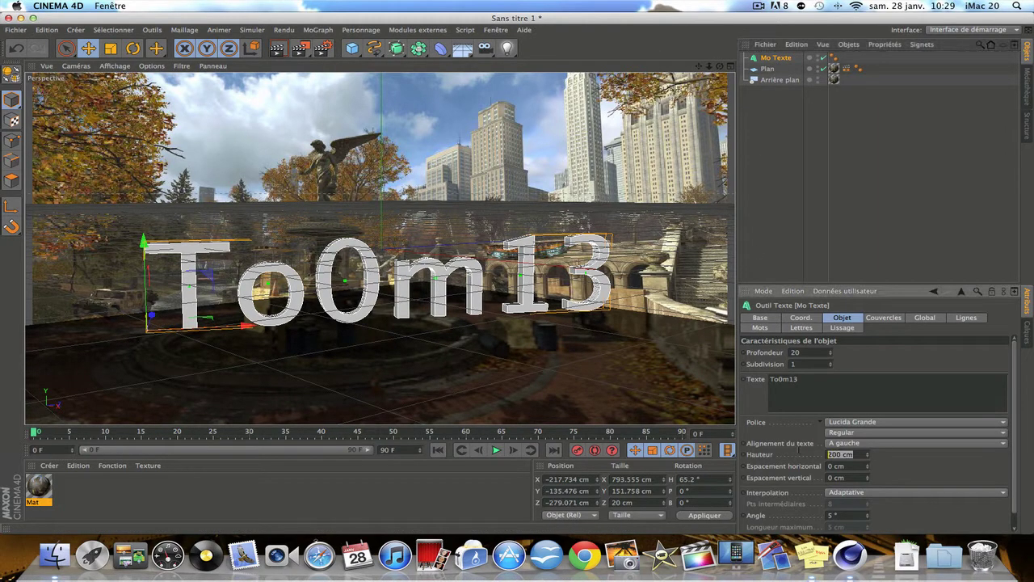
pyautogui.write('150')
pyautogui.press('Return')
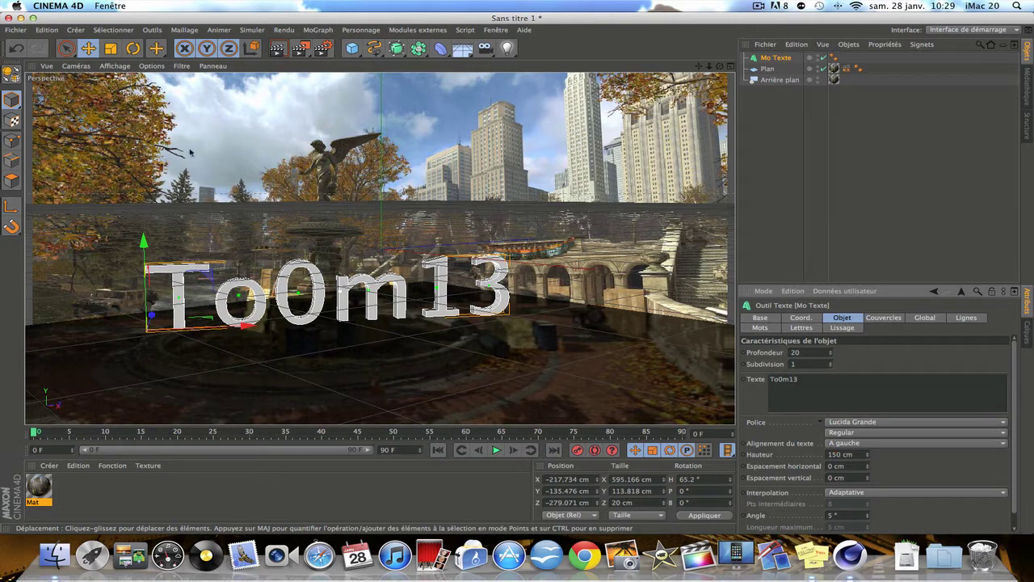
# Rotate the 3D text to a heading of about 57°, move it to about X -464, Y -263, Z -117 cm, and render the view.
pyautogui.press('r')
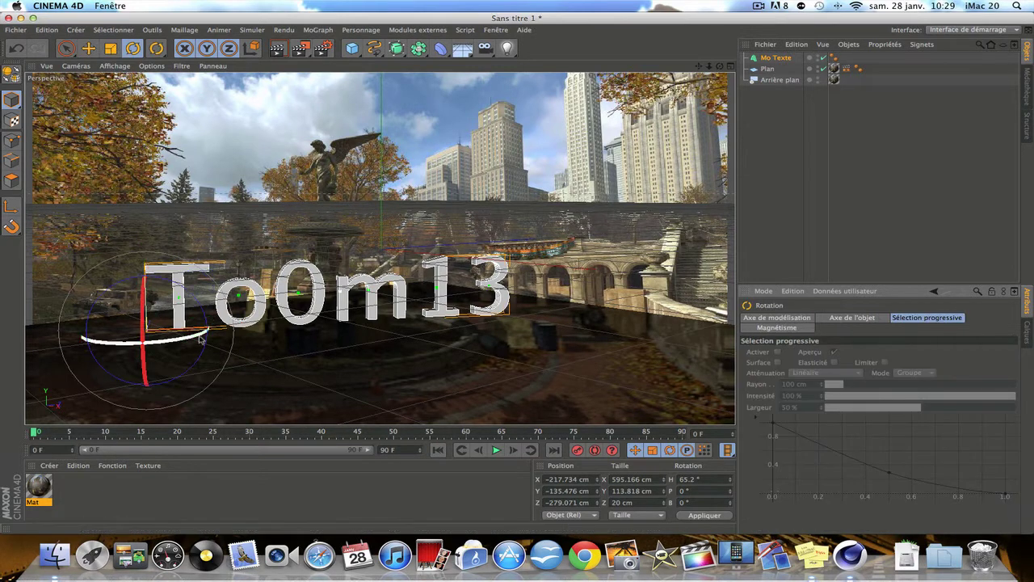
pyautogui.moveTo(201, 340); pyautogui.dragTo(199, 269)
pyautogui.press('e')
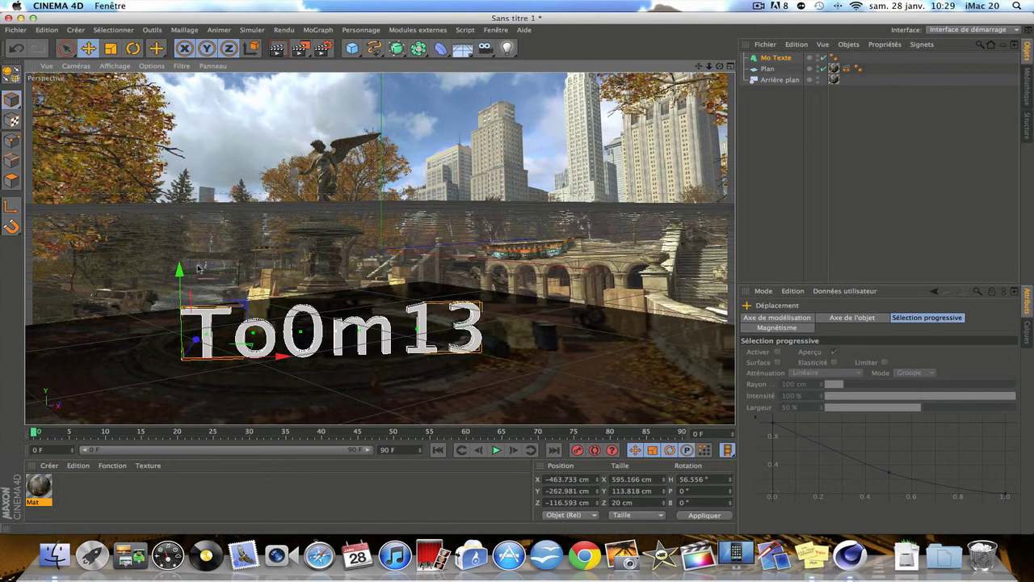
pyautogui.click(275, 50)
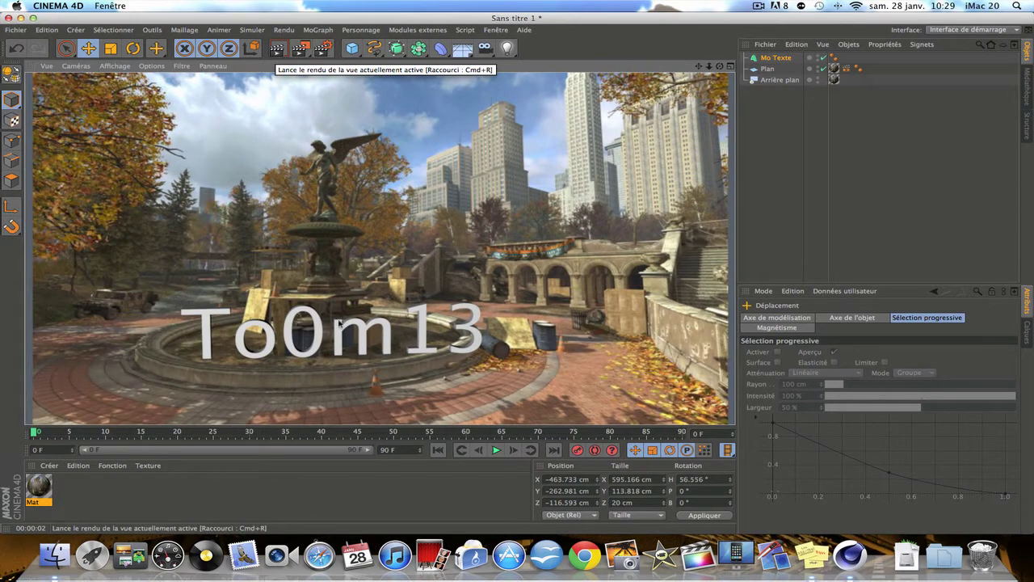
# Change the text's font to Impact and move the text to about X -448, Y -263, Z -93 cm.
pyautogui.click(767, 59)
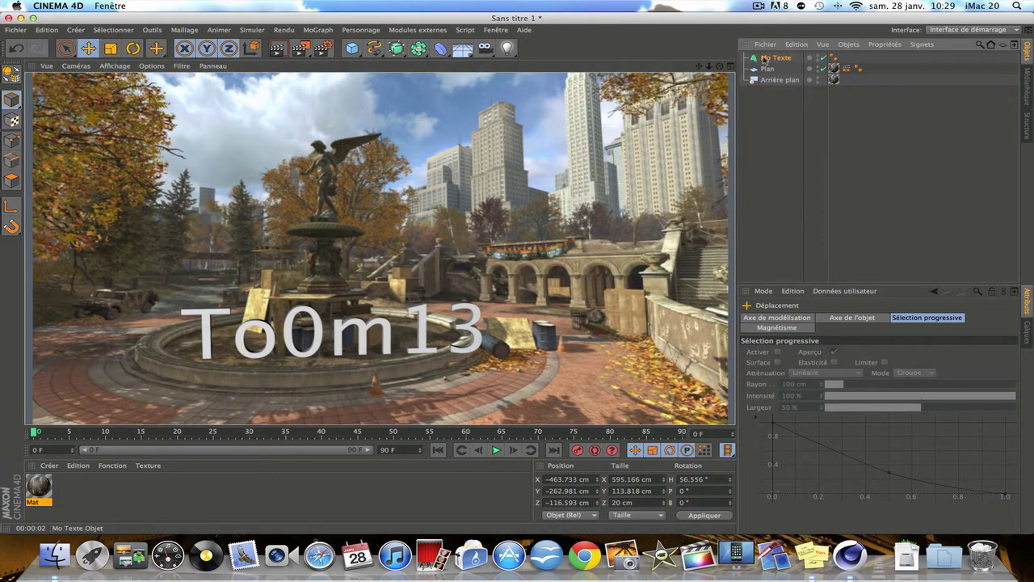
pyautogui.moveTo(286, 358); pyautogui.dragTo(264, 354)
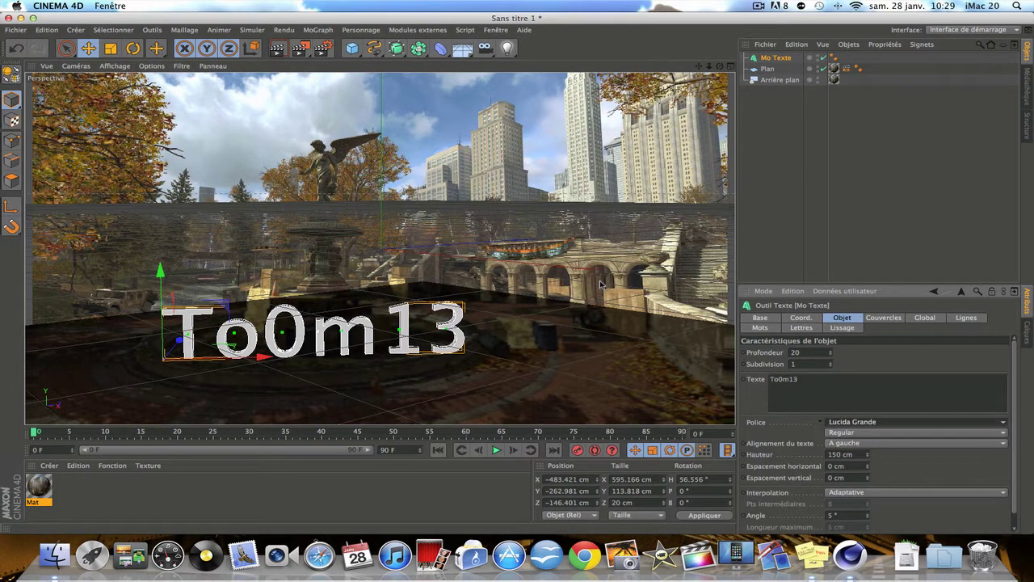
pyautogui.click(1002, 421)
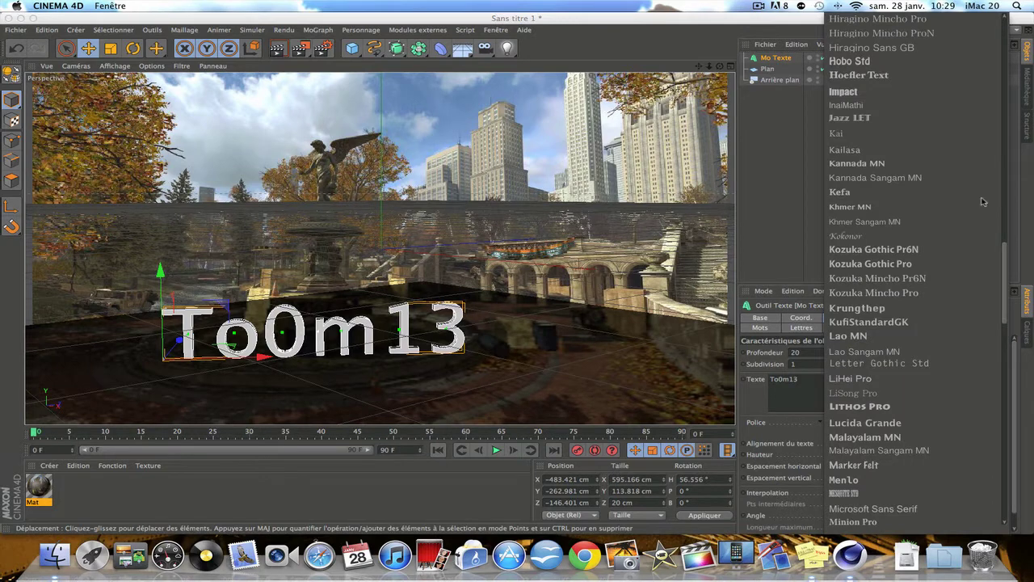
pyautogui.click(875, 92)
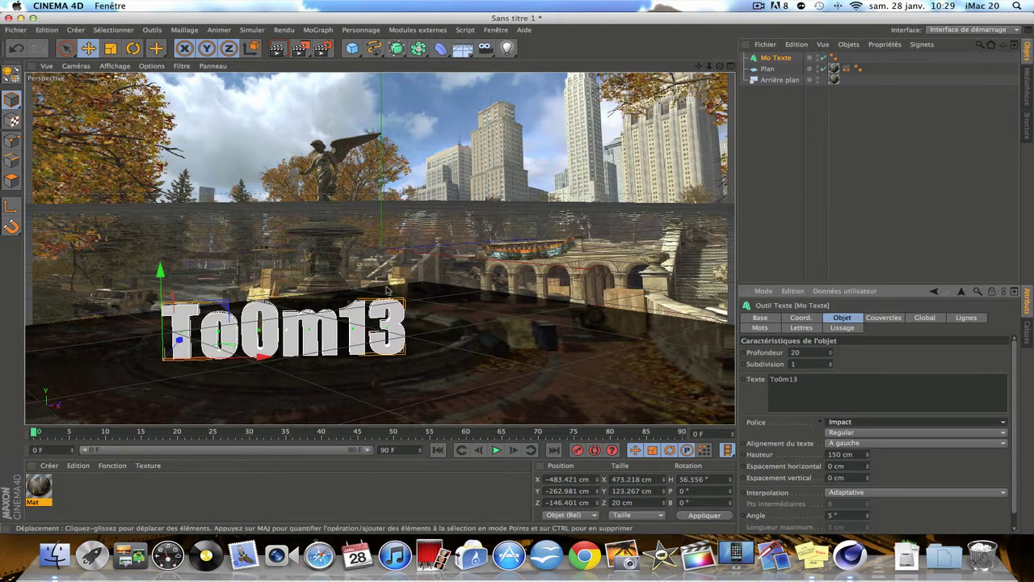
pyautogui.moveTo(247, 361); pyautogui.dragTo(299, 365)
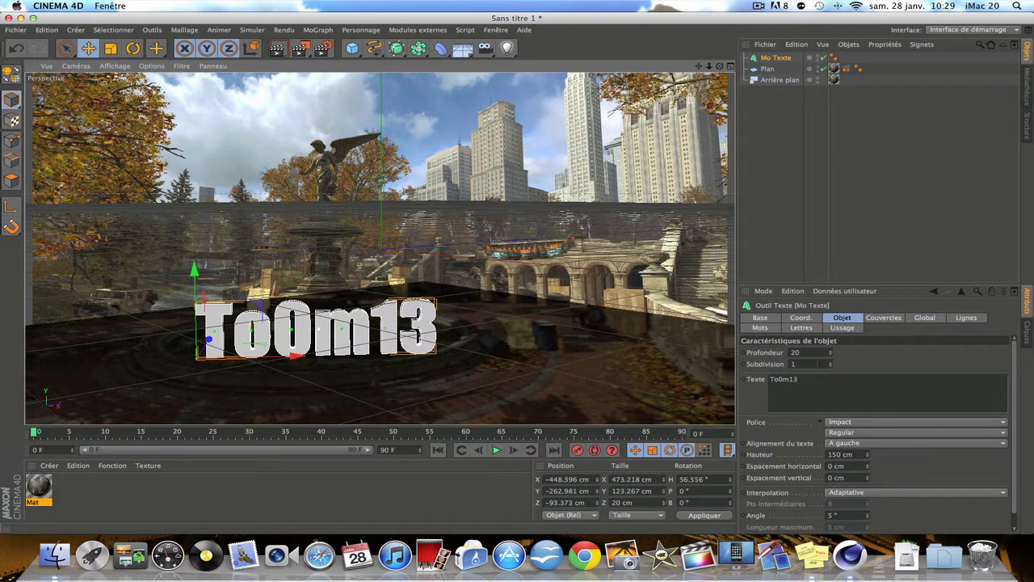
# Set the extrusion depth (Profondeur) of the 3D text to 45 cm.
pyautogui.click(820, 356)
pyautogui.write('45')
pyautogui.press('Return')
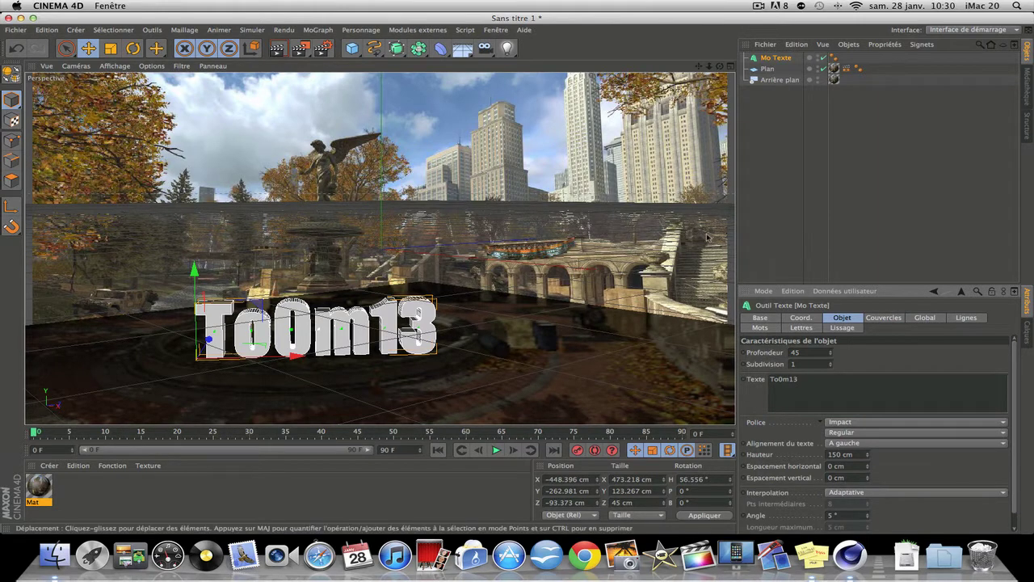
# Add a light at about X 95, Y 0, Z -183 cm with Masques d'ombres (ombres diffuses) shadows, and render the view.
pyautogui.click(507, 49)
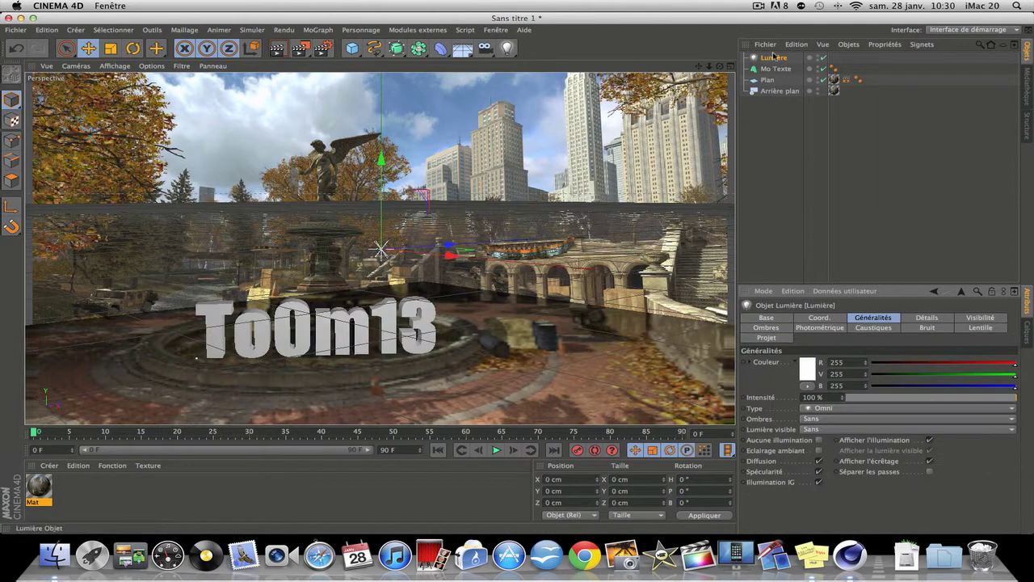
pyautogui.moveTo(449, 253); pyautogui.dragTo(395, 282)
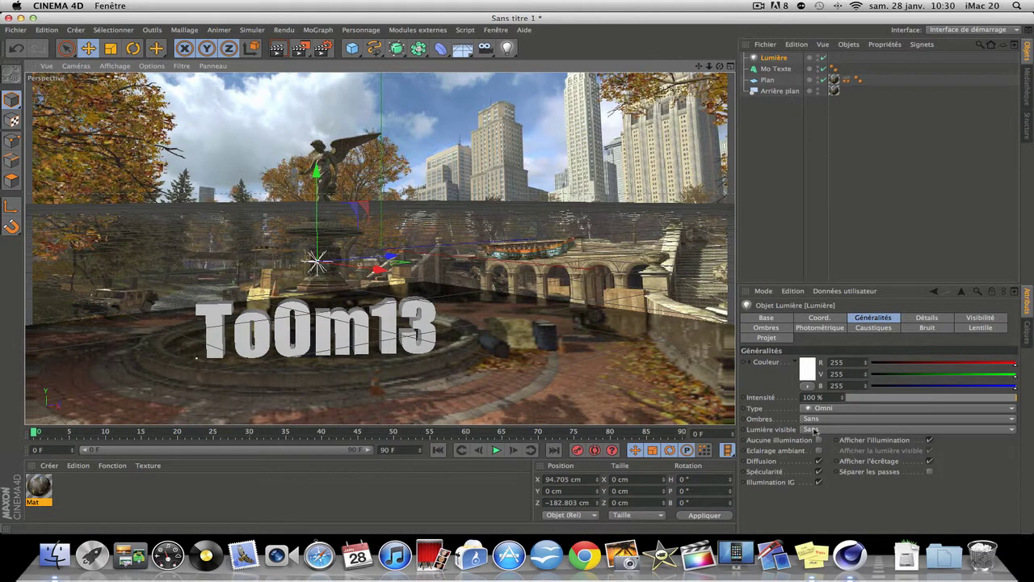
pyautogui.click(783, 326)
pyautogui.click(828, 361)
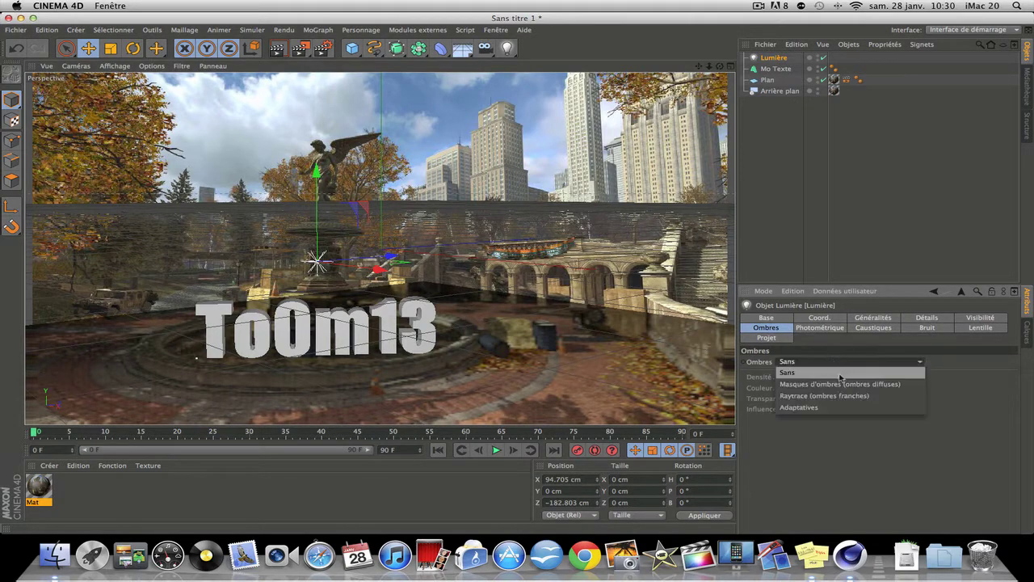
pyautogui.click(845, 387)
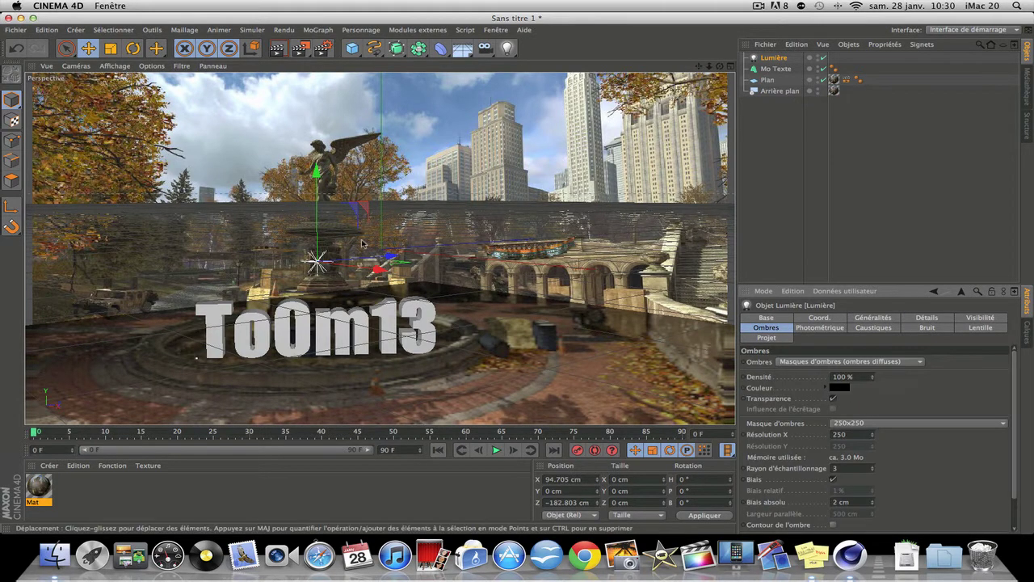
pyautogui.click(277, 50)
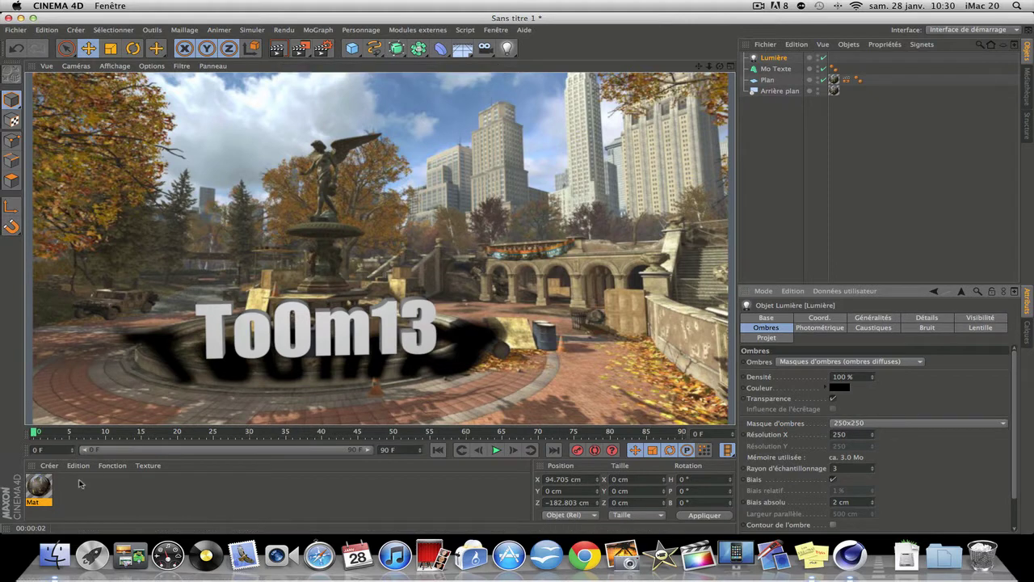
# Create a new material and set its colour to bright green, RGB 164, 242, 20.
pyautogui.doubleClick(78, 482)
pyautogui.doubleClick(38, 485)
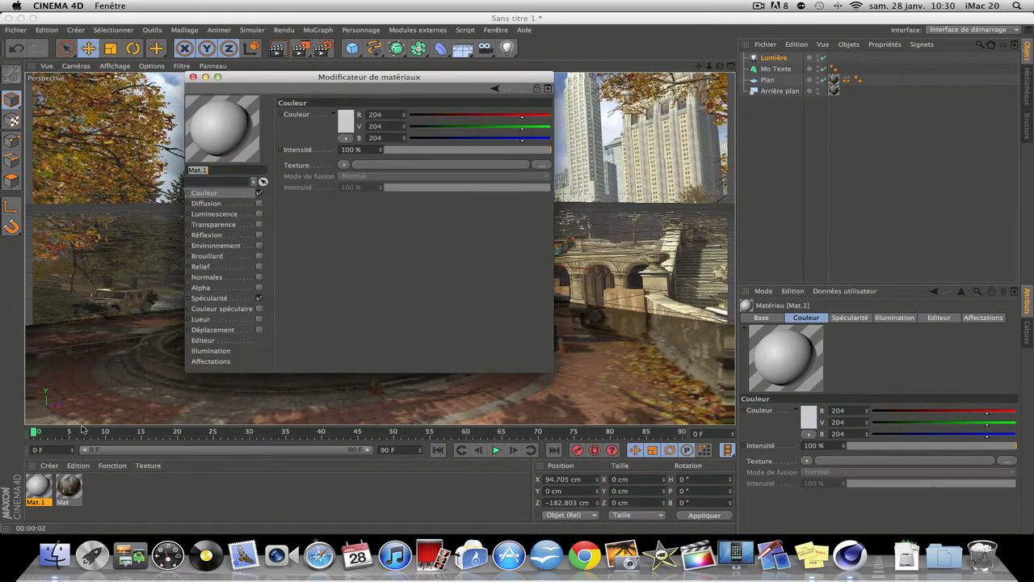
pyautogui.click(345, 125)
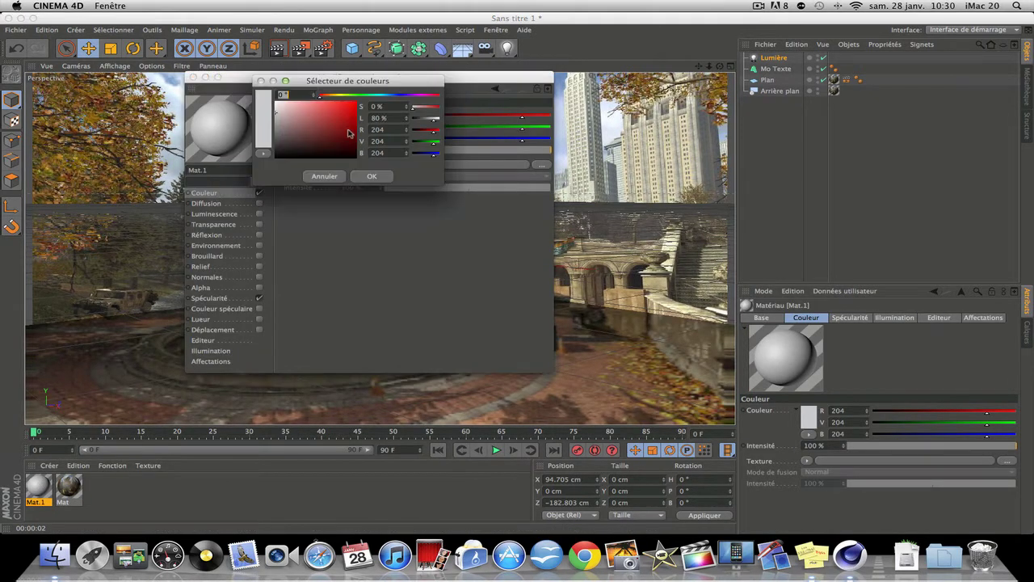
pyautogui.click(343, 97)
pyautogui.moveTo(343, 97); pyautogui.dragTo(349, 97)
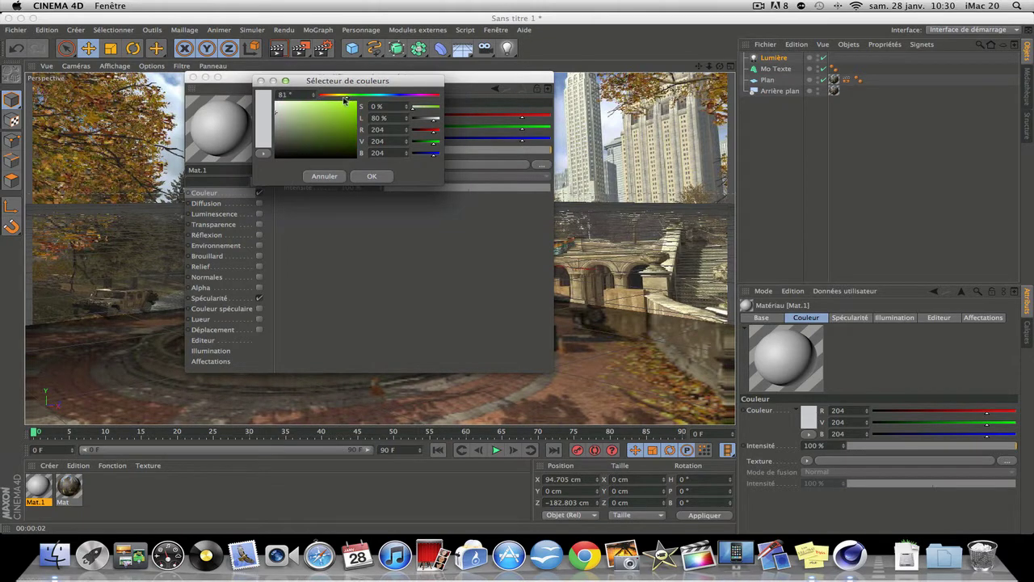
pyautogui.click(352, 107)
pyautogui.click(371, 176)
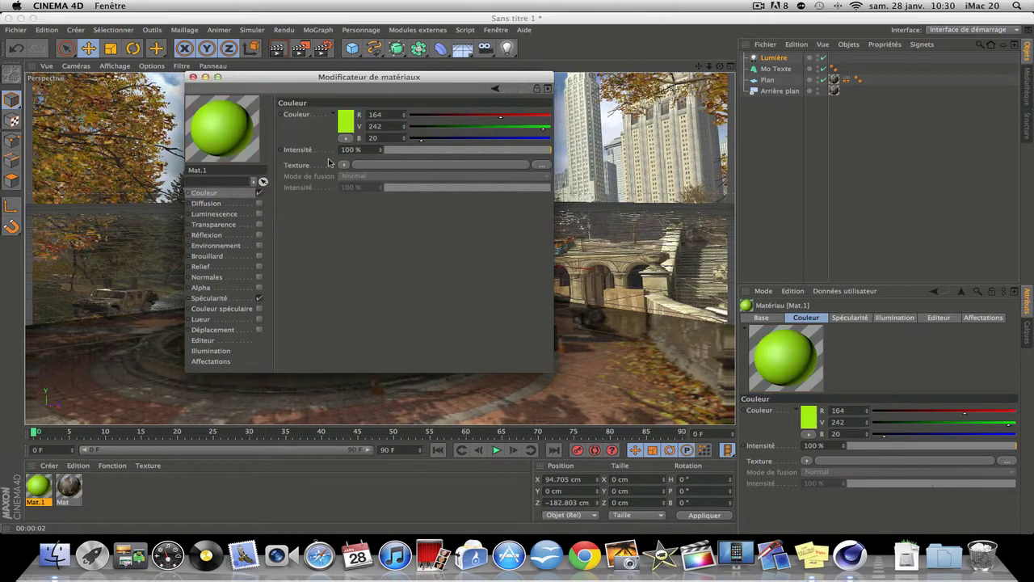
# Enable Luminescence on the green material with an intensity of 15 %.
pyautogui.click(215, 213)
pyautogui.click(259, 213)
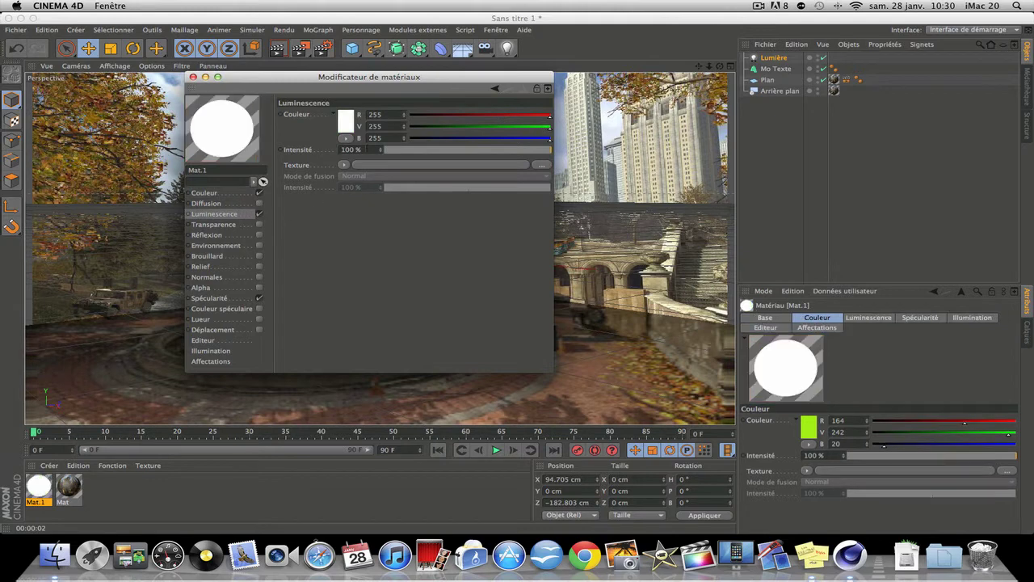
pyautogui.click(351, 149)
pyautogui.write('15')
pyautogui.press('Return')
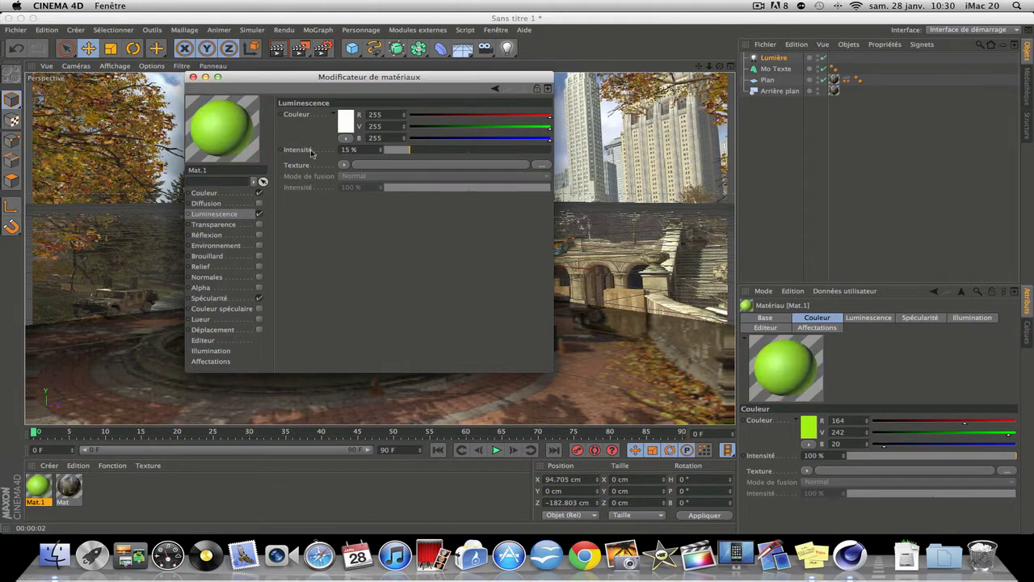
# Enable Réflexion on the green material, try an intensity of 75 %, settle on 60 %, and close the material editor.
pyautogui.click(260, 235)
pyautogui.click(354, 150)
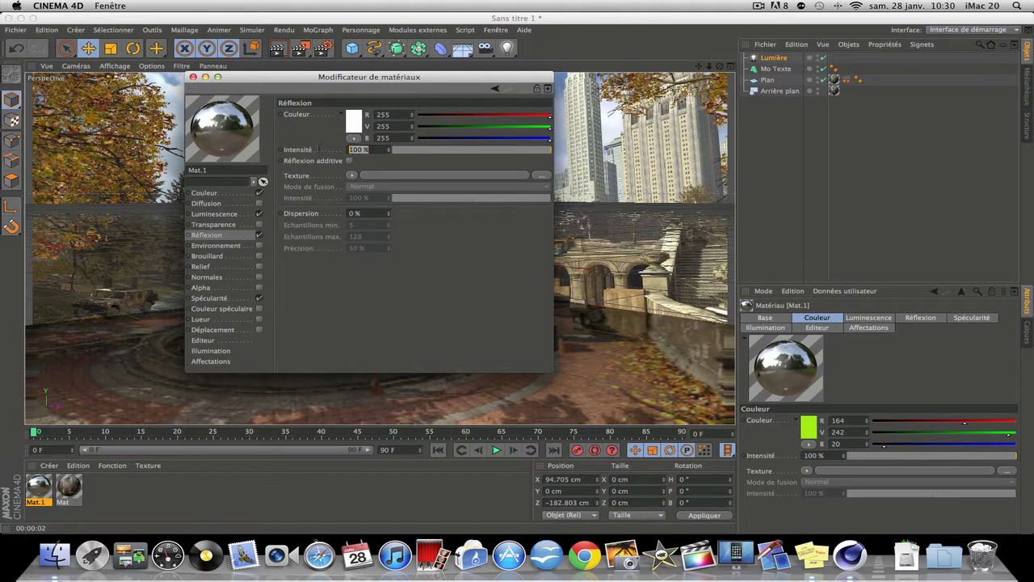
pyautogui.write('75')
pyautogui.press('Return')
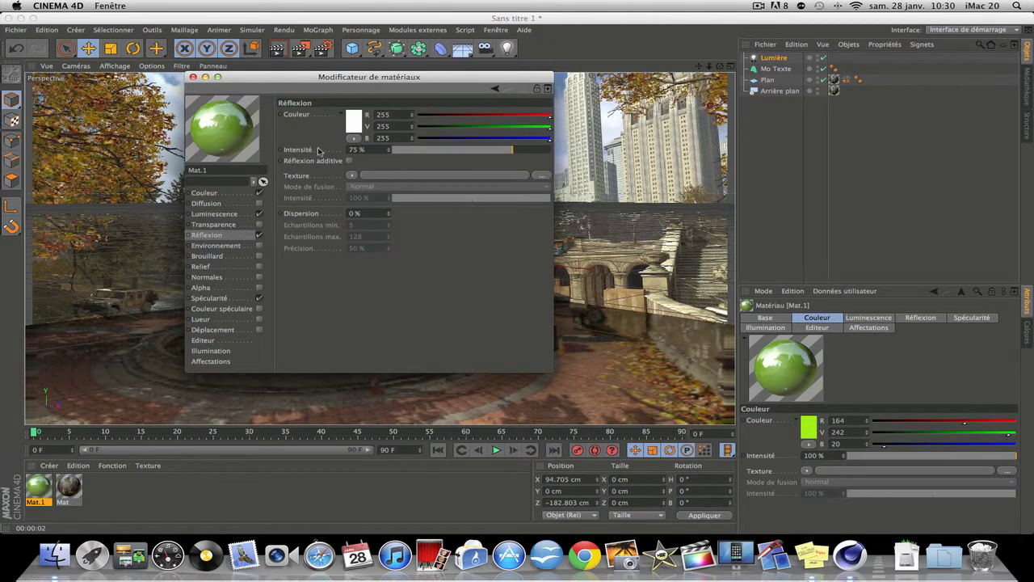
pyautogui.doubleClick(368, 151)
pyautogui.write('60')
pyautogui.press('Return')
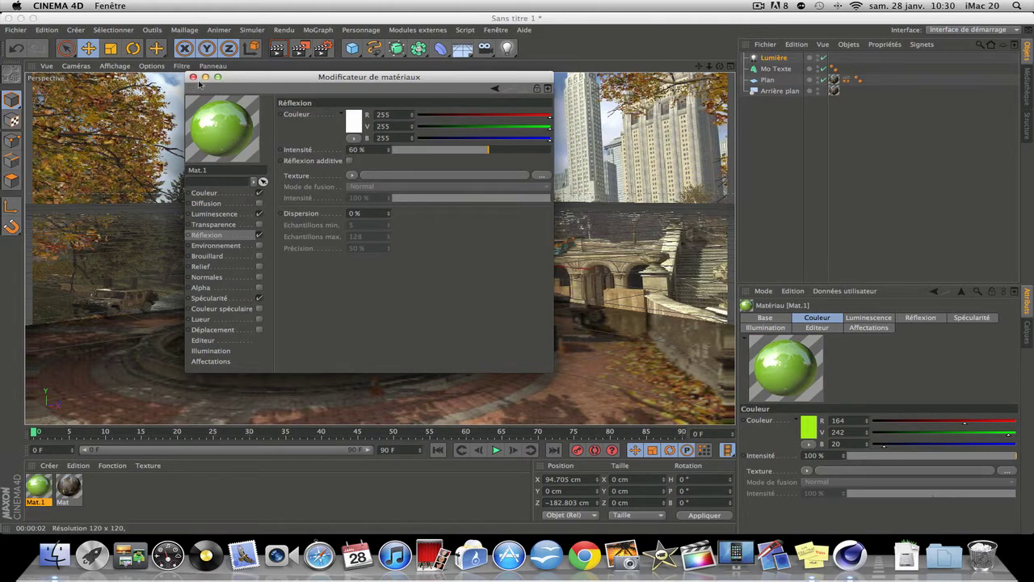
pyautogui.click(193, 78)
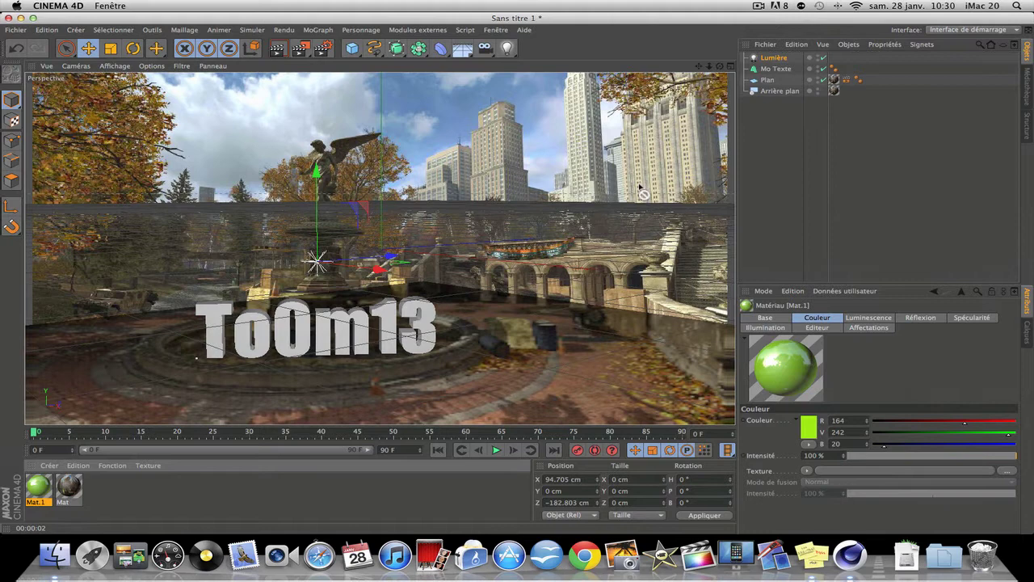
# Apply the green Mat.1 material to the 3D text and render the view.
pyautogui.moveTo(641, 190); pyautogui.dragTo(333, 331)
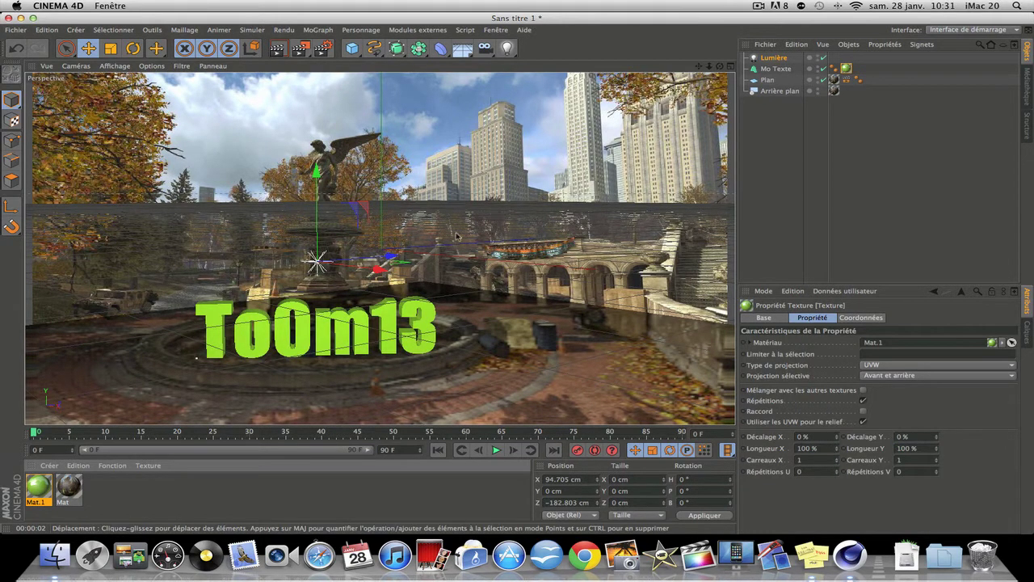
pyautogui.click(277, 49)
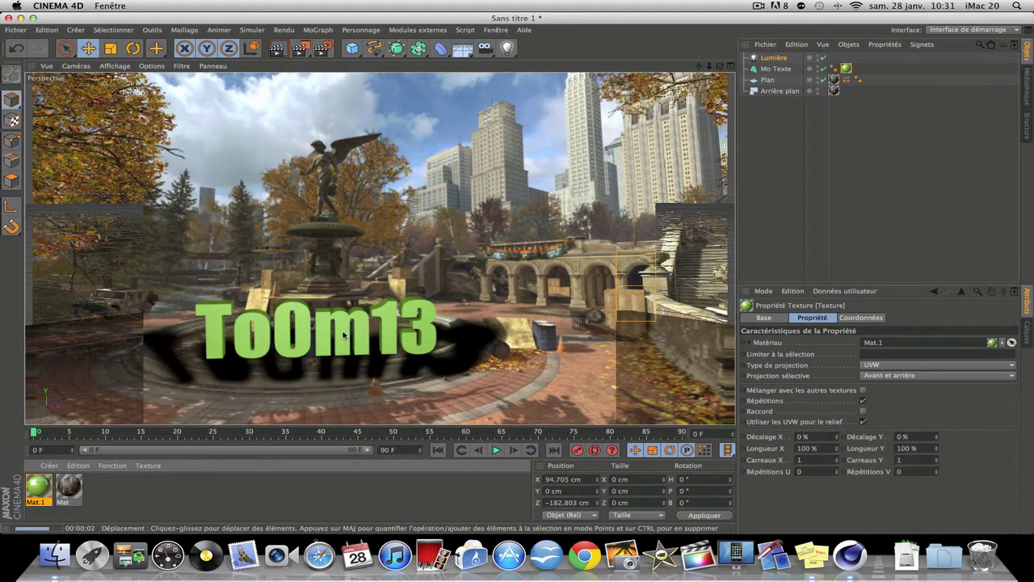
# Set both the start (Début) and end (Fin) caps of the Mo Texte object to Couvercle et biseau.
pyautogui.click(776, 70)
pyautogui.click(883, 318)
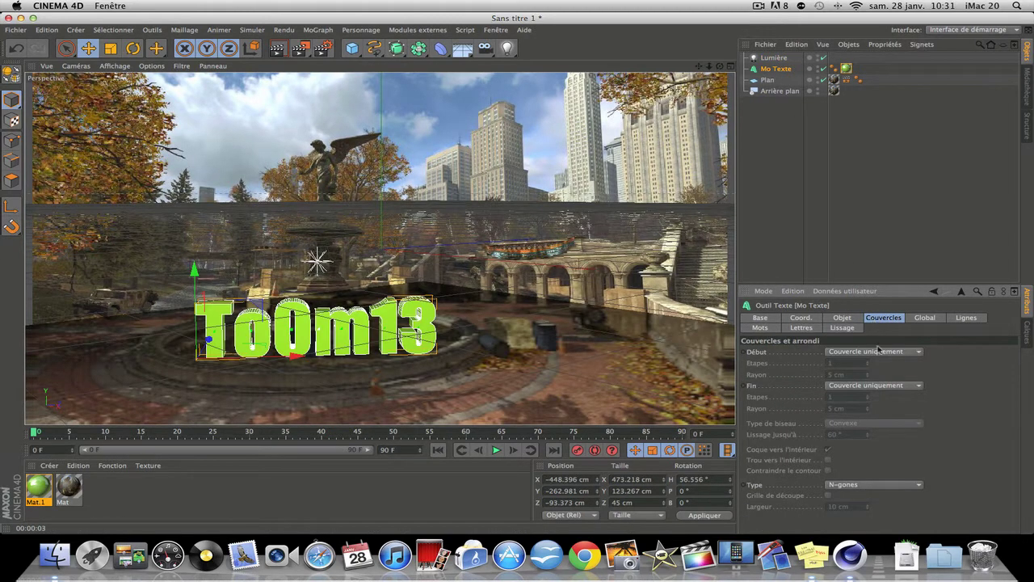
pyautogui.click(877, 351)
pyautogui.click(869, 397)
pyautogui.click(888, 386)
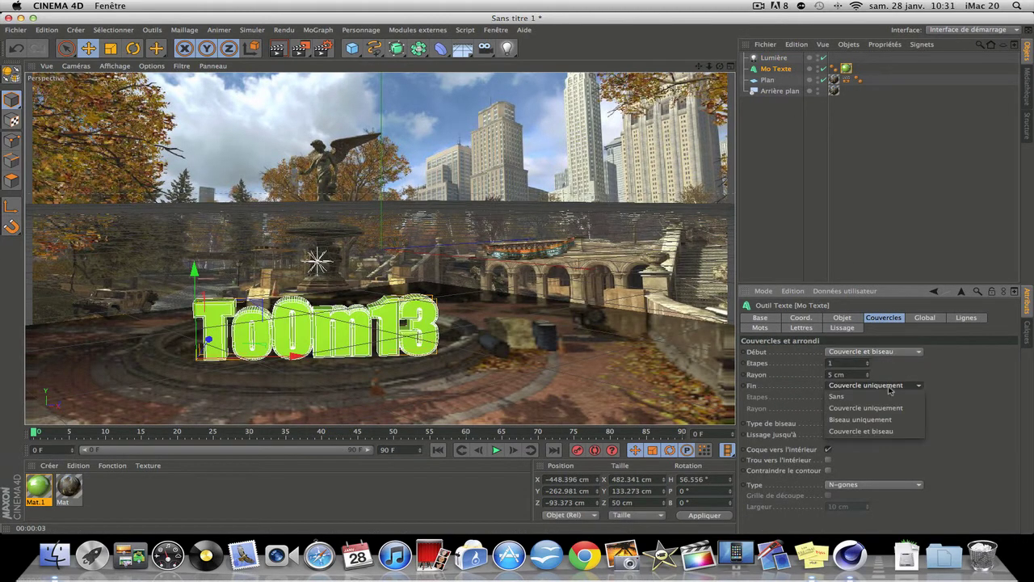
pyautogui.click(873, 431)
# Set the text's bevel radius to 7 cm for the end cap and 6 cm for the start cap.
pyautogui.click(839, 407)
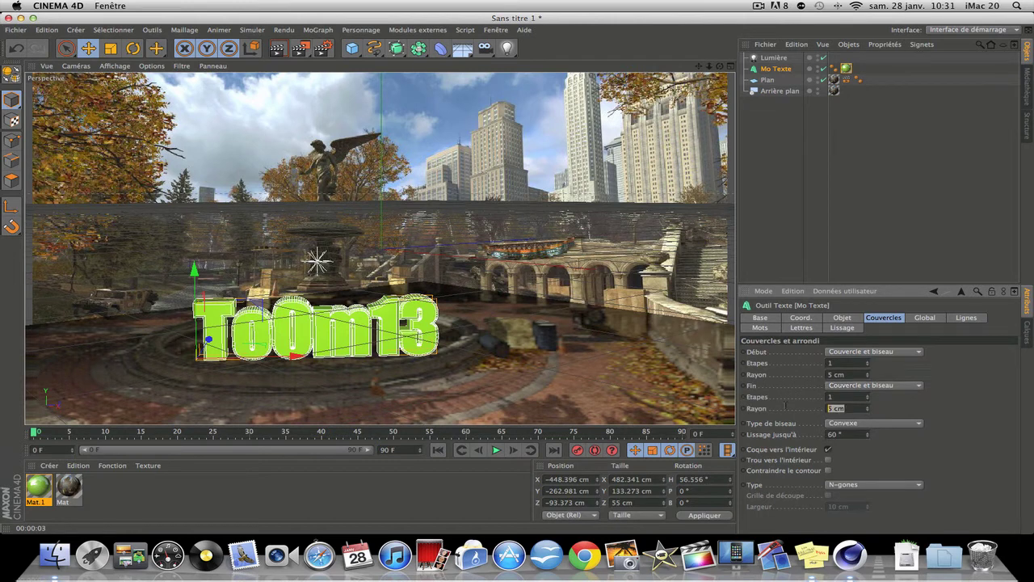
pyautogui.write('7')
pyautogui.press('Return')
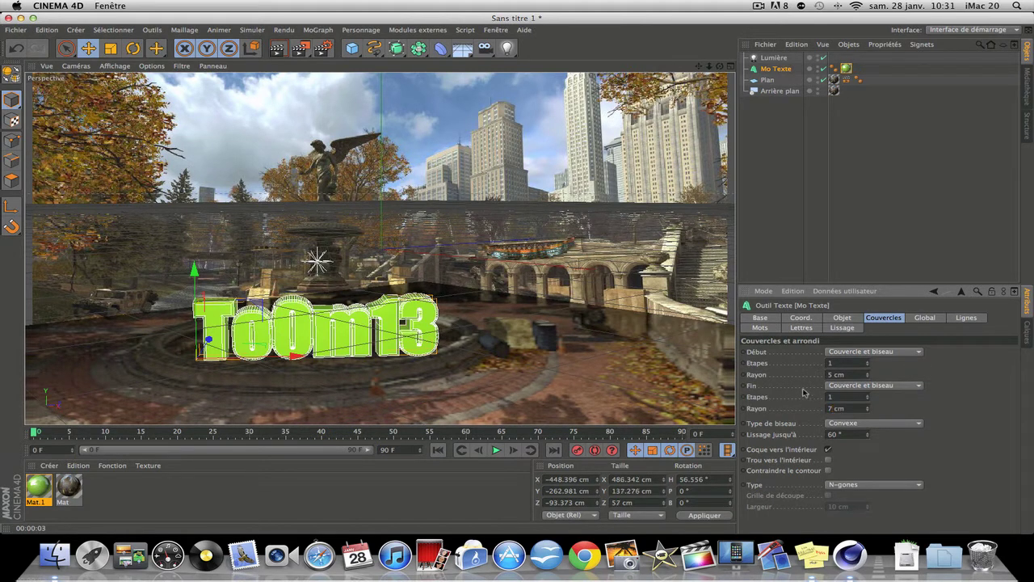
pyautogui.click(854, 374)
pyautogui.write('6')
pyautogui.press('Return')
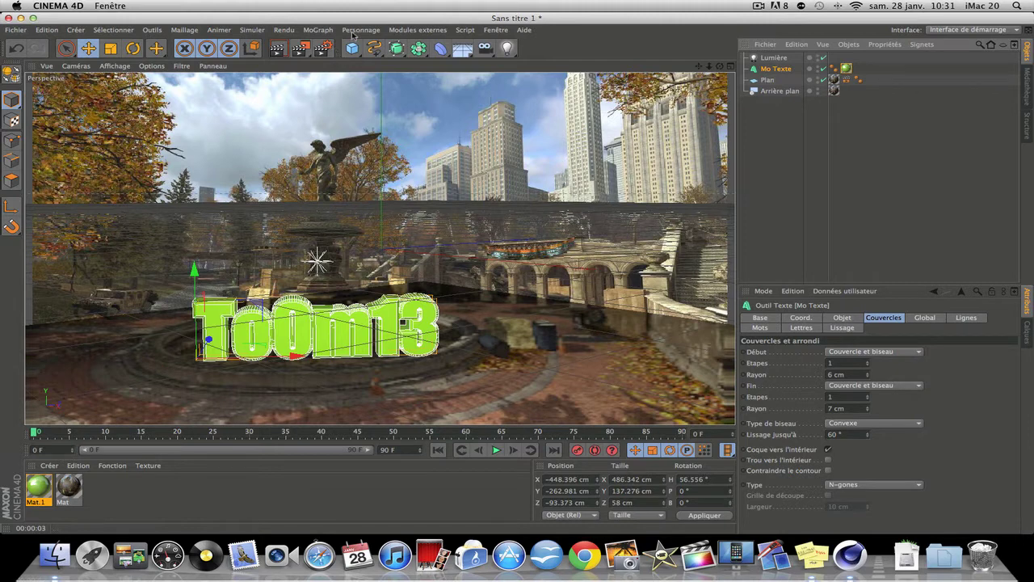
# Add a Random effector (Effecteur Randomisation), nest the Mo Texte object under it, and lower the effector to about Y -11 cm.
pyautogui.click(318, 30)
pyautogui.moveTo(385, 51)
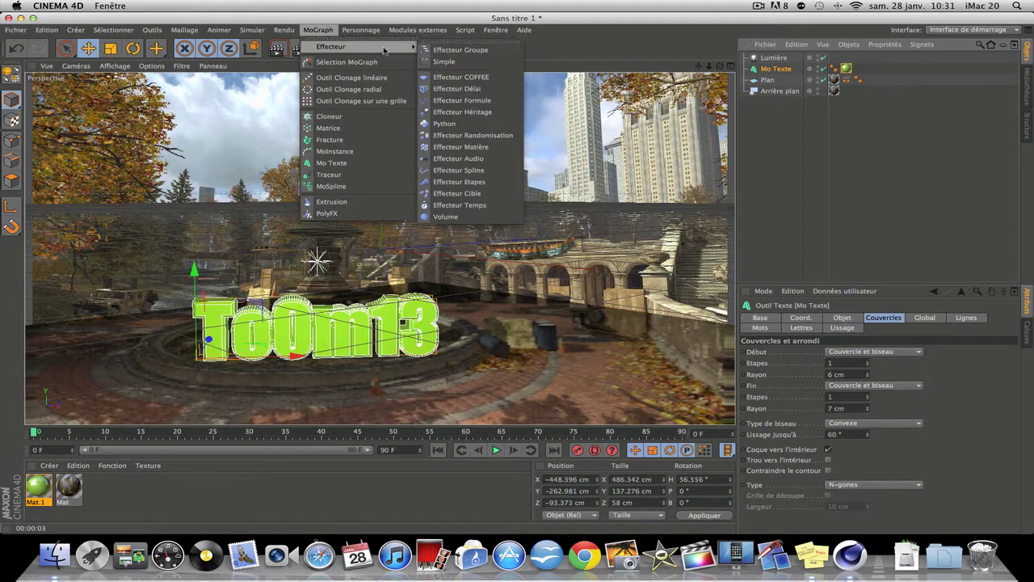
pyautogui.click(497, 136)
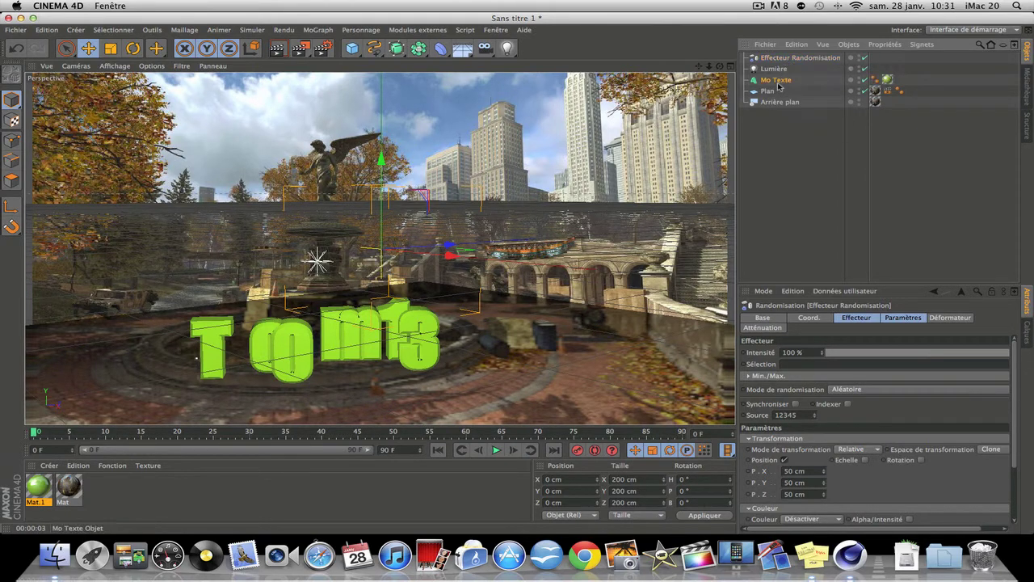
pyautogui.click(777, 81)
pyautogui.moveTo(779, 86); pyautogui.dragTo(791, 60)
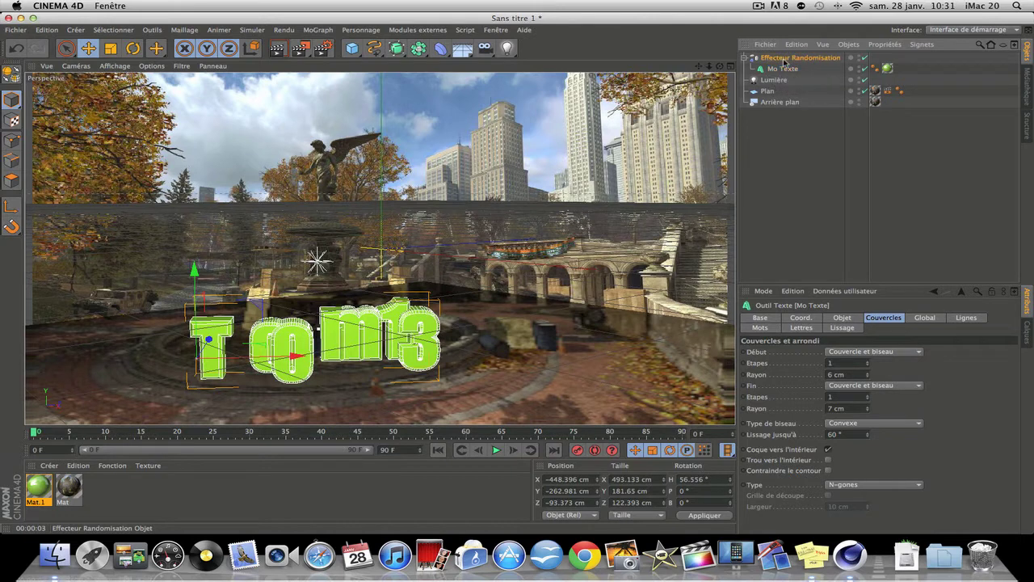
pyautogui.click(782, 62)
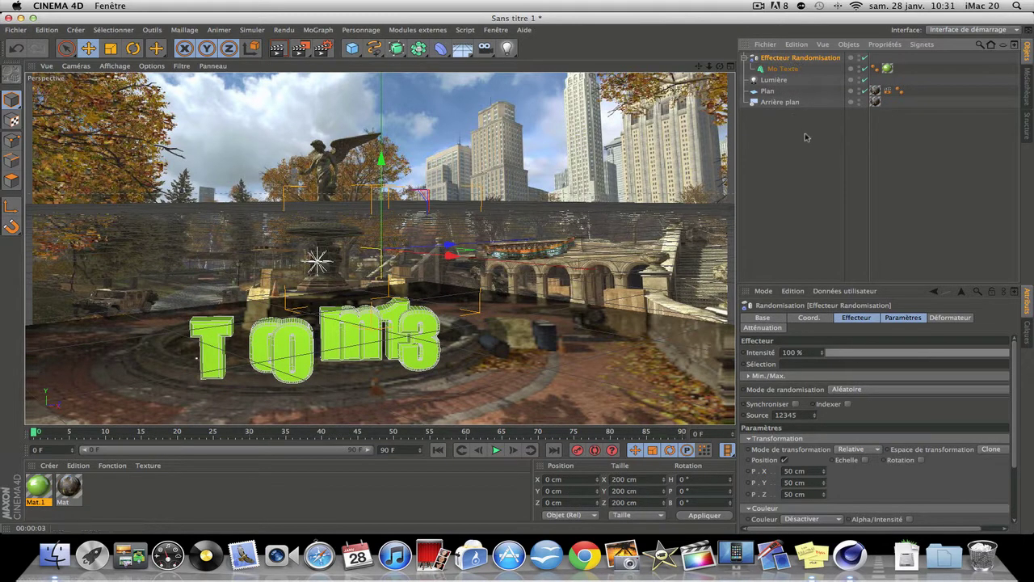
pyautogui.moveTo(387, 162); pyautogui.dragTo(385, 168)
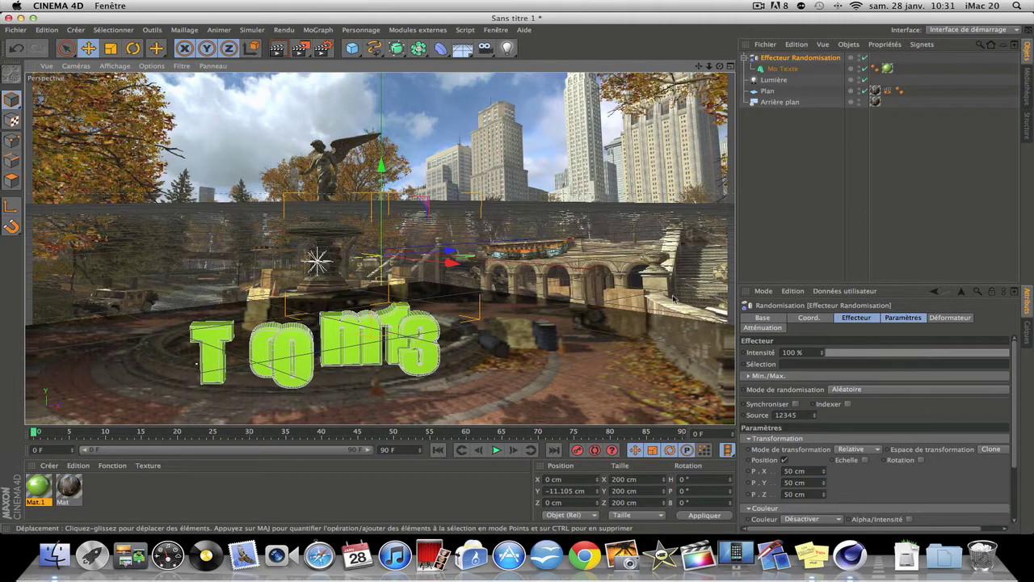
# Set the Random effector's position offsets to 27, 65 and 27 cm, and enable rotation with H -61°, P 83° and B -72°.
pyautogui.click(903, 318)
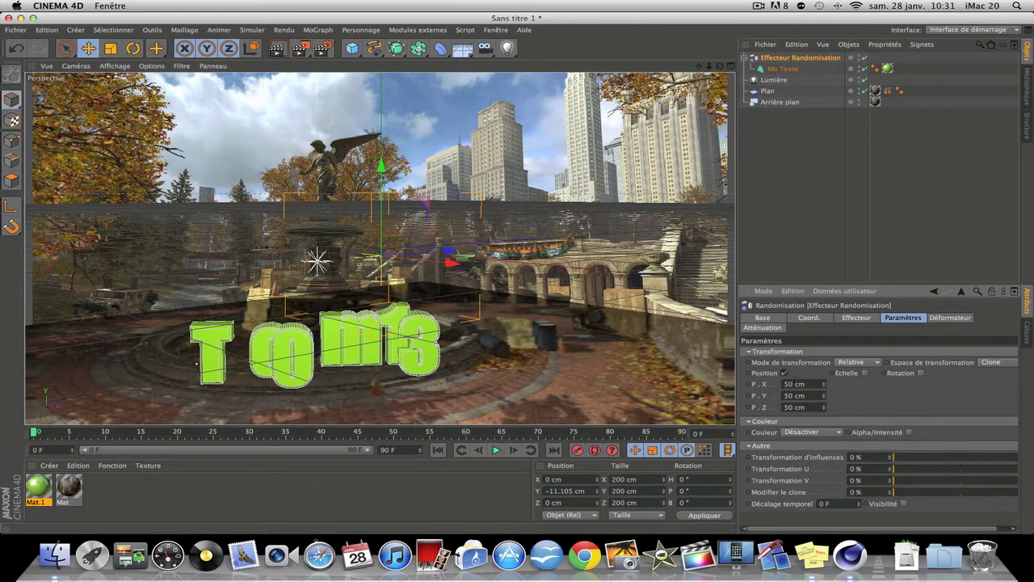
pyautogui.moveTo(823, 386)
pyautogui.mouseDown()
pyautogui.moveTo(791, 385)
pyautogui.moveTo(826, 398)
pyautogui.moveTo(825, 387)
pyautogui.moveTo(824, 414)
pyautogui.mouseUp()
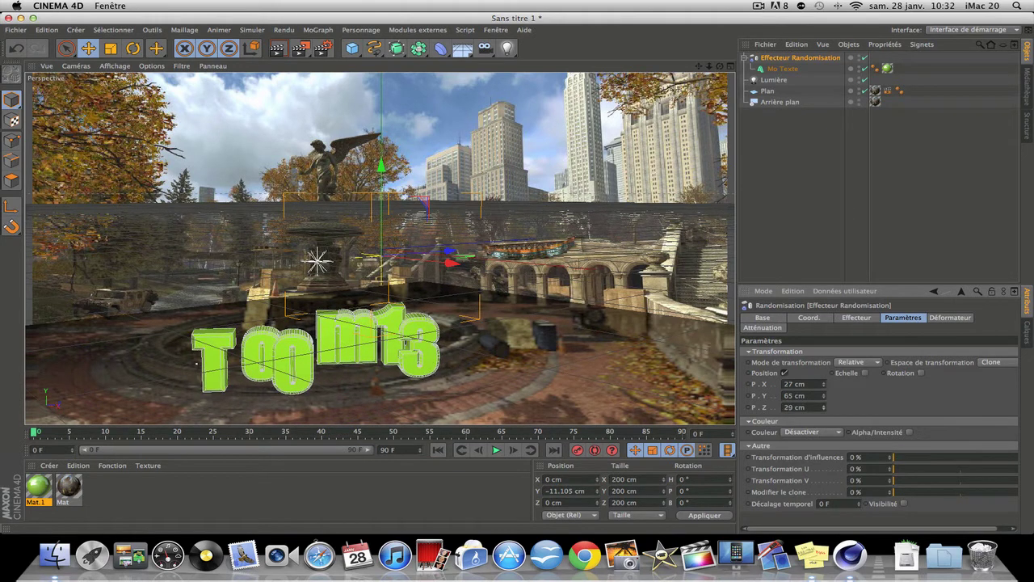
pyautogui.click(921, 374)
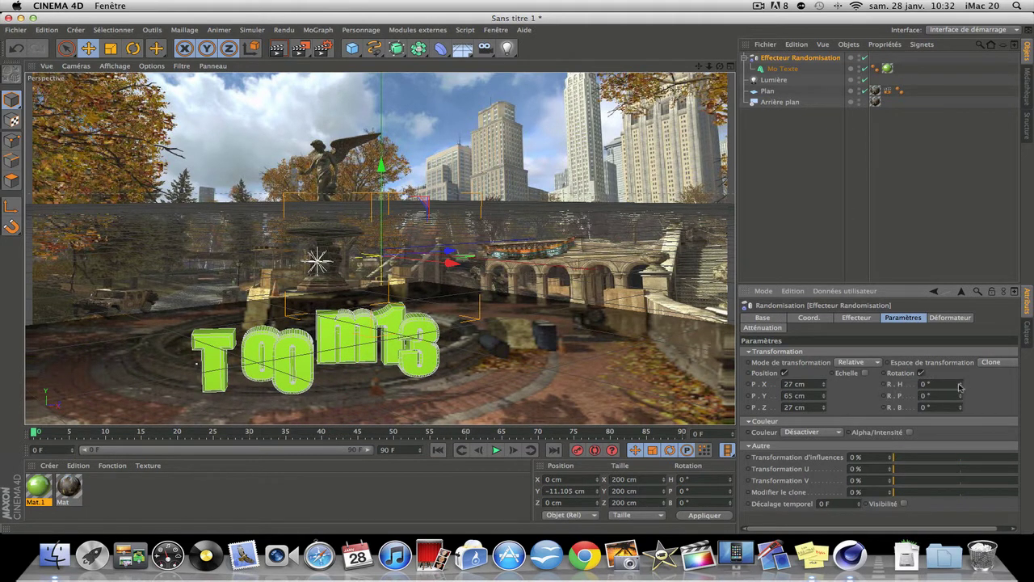
pyautogui.moveTo(960, 388); pyautogui.dragTo(959, 414)
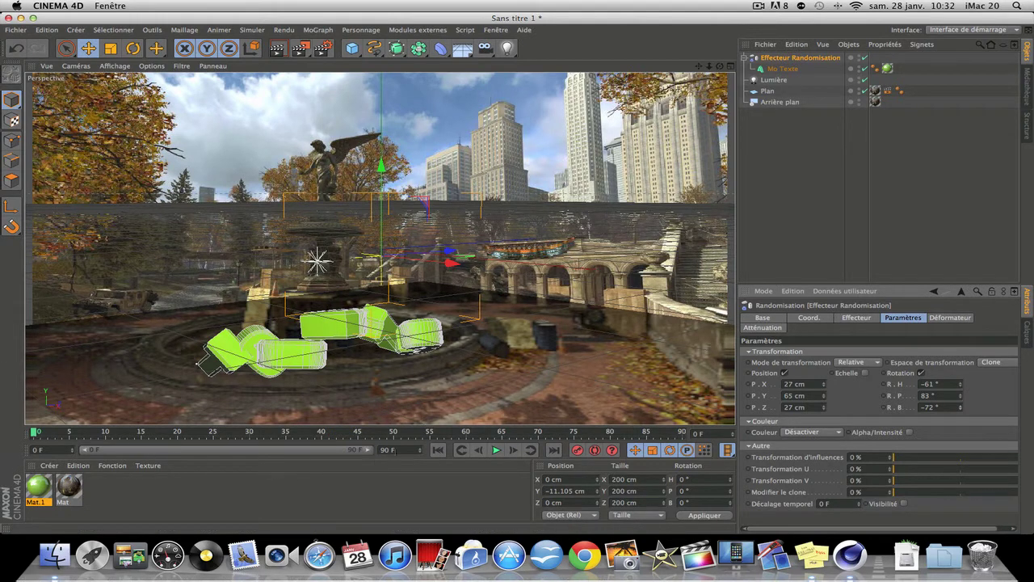
# Extend the animation to 200 frames and widen the timeline's preview range to cover frames 0 to 200.
pyautogui.doubleClick(388, 450)
pyautogui.write('200')
pyautogui.press('Return')
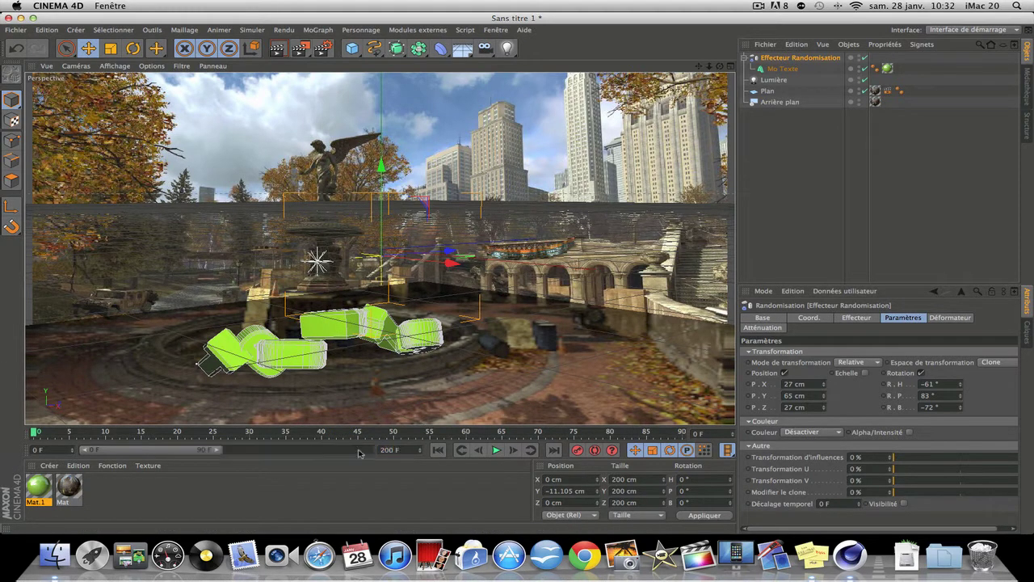
pyautogui.moveTo(219, 450); pyautogui.dragTo(365, 450)
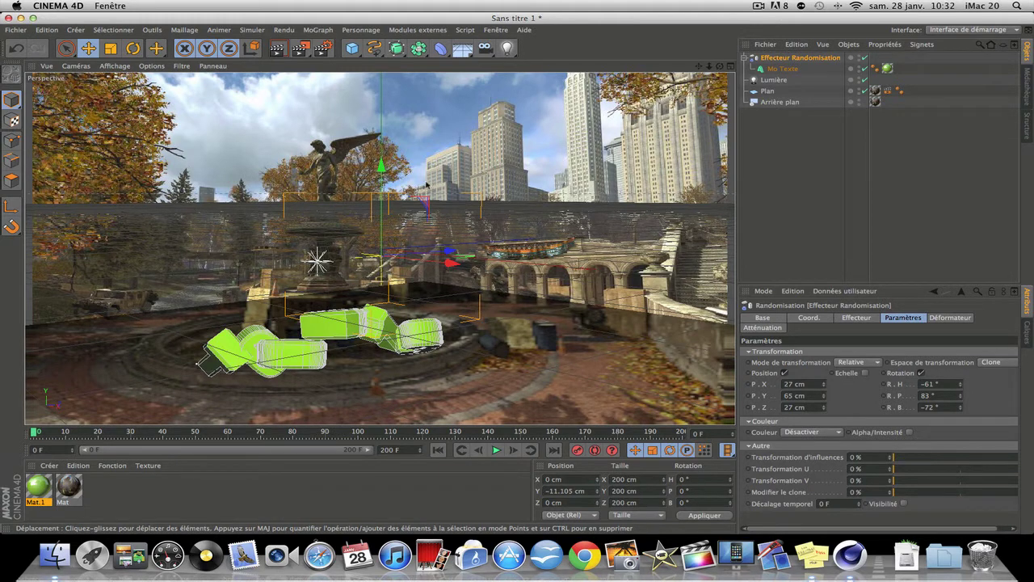
# Raise the Random effector to about Y 155 cm and keyframe its attenuation Influence at 100 % on frame 0.
pyautogui.moveTo(381, 166); pyautogui.dragTo(381, 77)
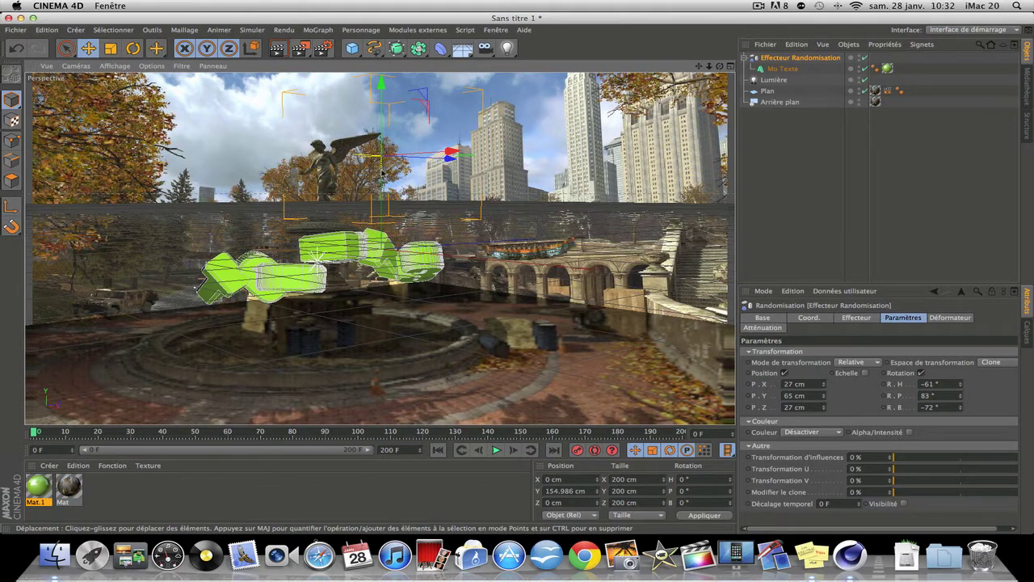
pyautogui.click(780, 328)
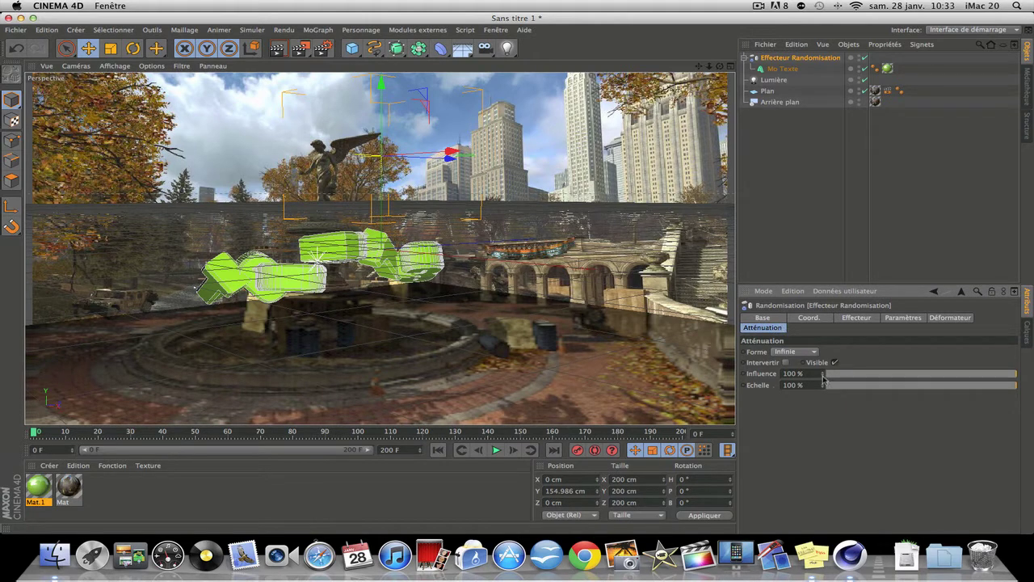
pyautogui.keyDown('ctrl'); pyautogui.click(744, 374); pyautogui.keyUp('ctrl')
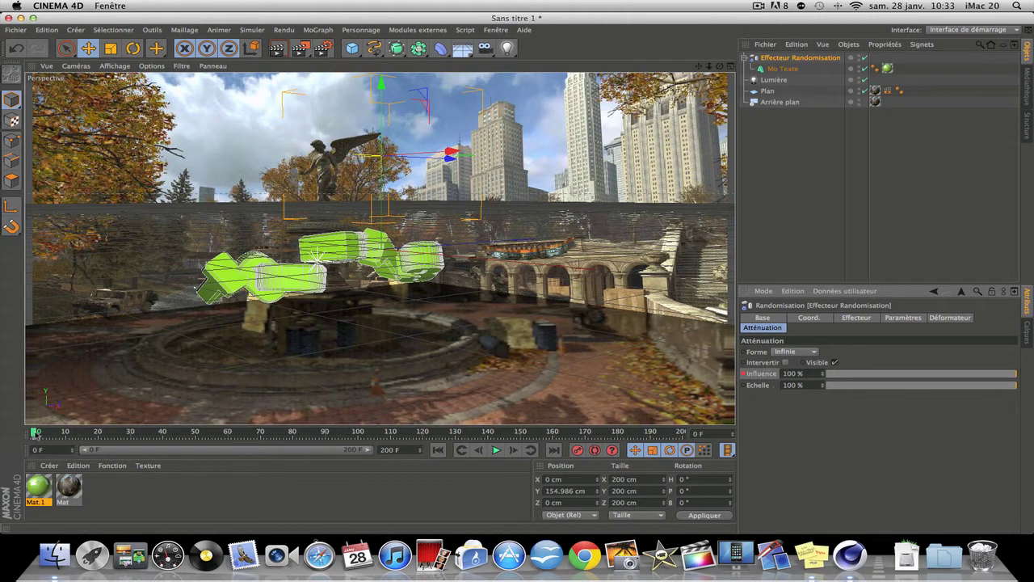
# Keyframe the Random effector's attenuation Influence at 0 % on frame 200.
pyautogui.moveTo(35, 432); pyautogui.dragTo(715, 433)
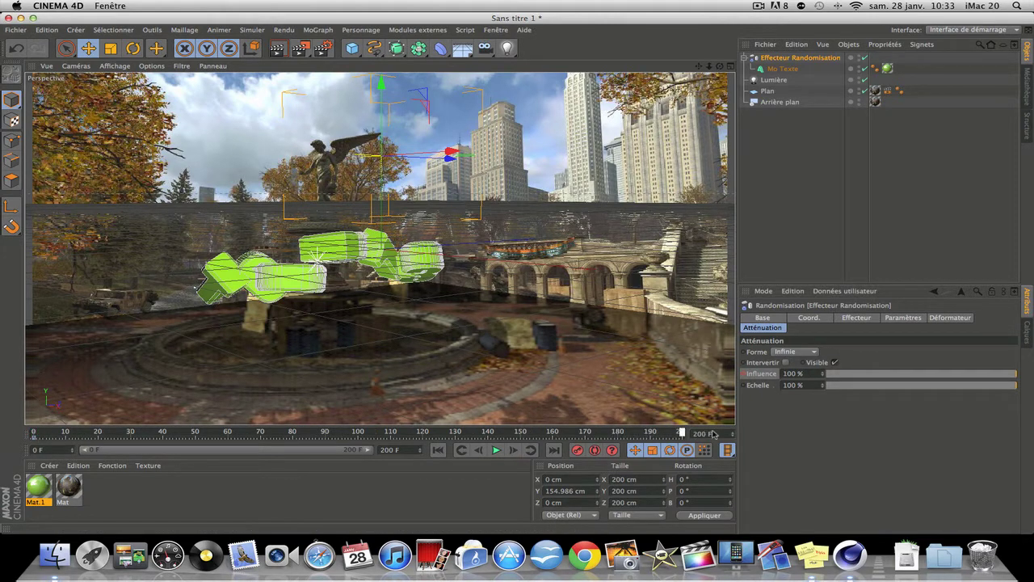
pyautogui.moveTo(1019, 380); pyautogui.dragTo(818, 381)
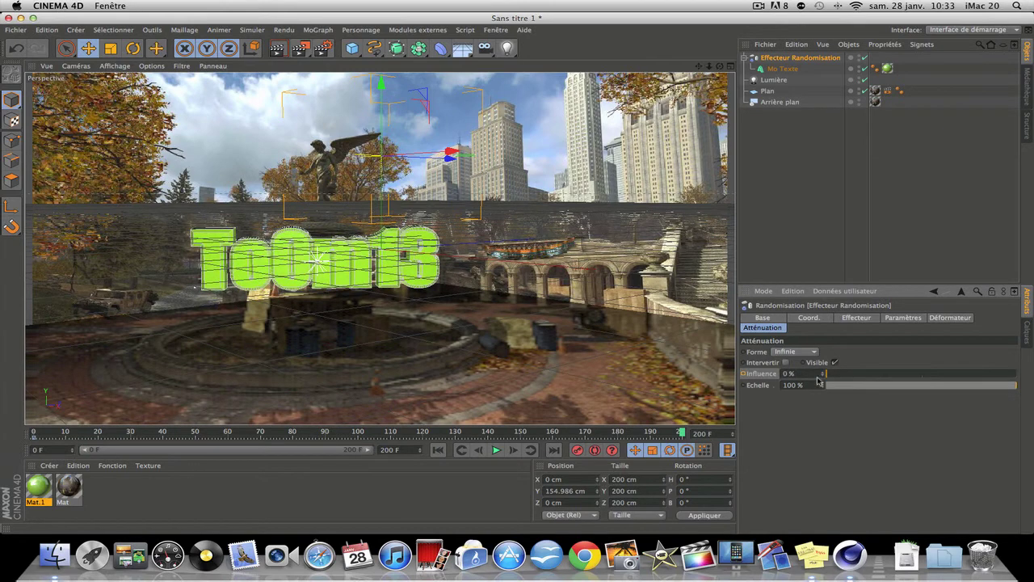
pyautogui.click(744, 374)
# Play the text animation from frame 0 to check how the letters come together.
pyautogui.moveTo(681, 434); pyautogui.dragTo(33, 434)
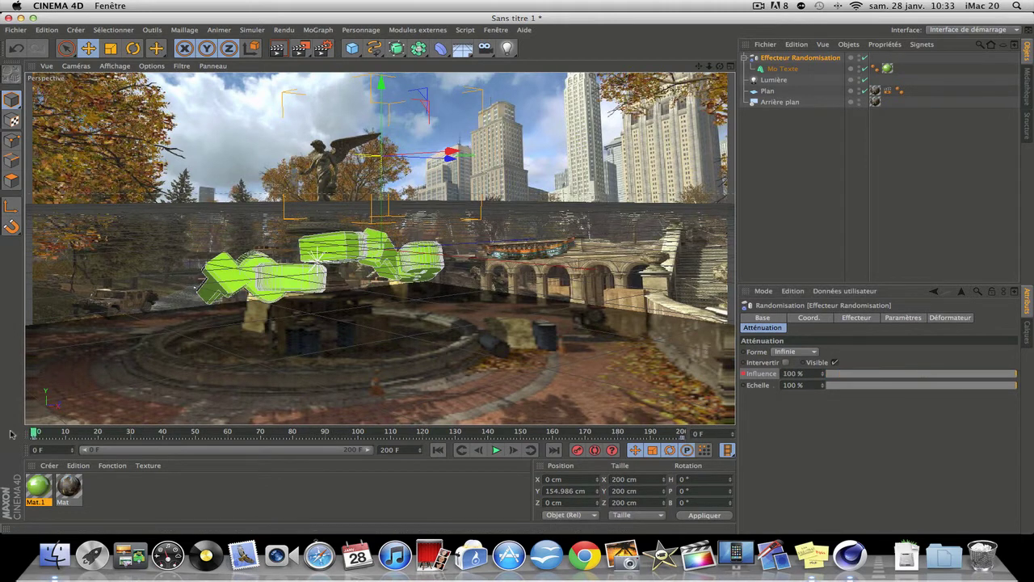
pyautogui.click(494, 450)
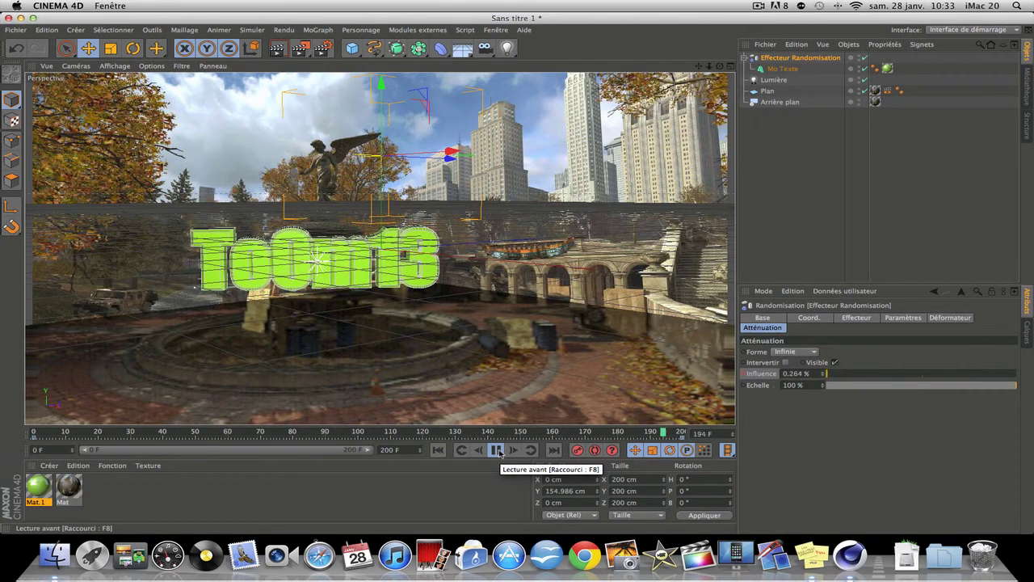
pyautogui.click(498, 451)
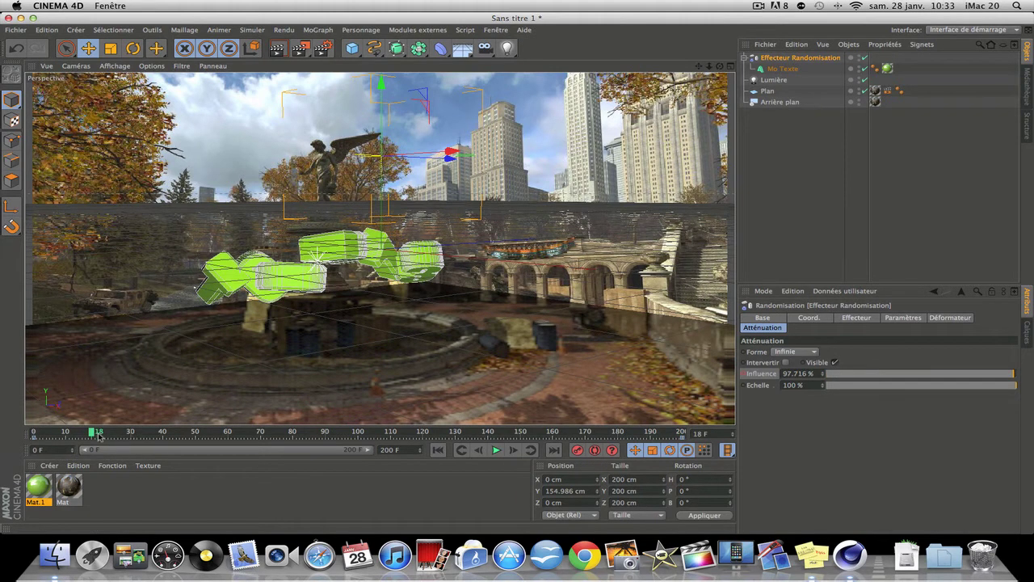
# Animate the Random effector's height between frames 0 and 200, lowering it to about Y 5 cm at frame 200.
pyautogui.moveTo(96, 434); pyautogui.dragTo(12, 437)
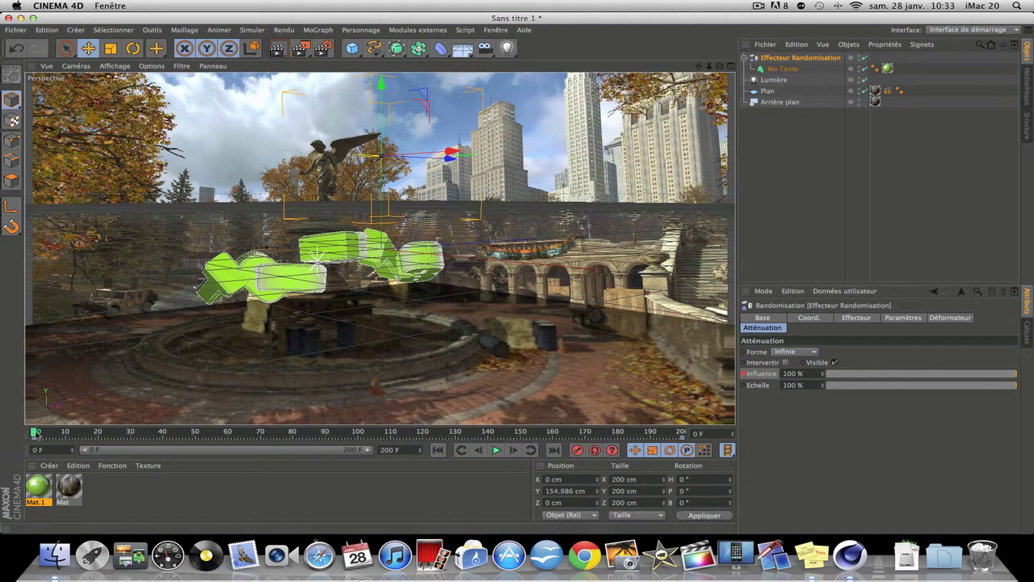
pyautogui.moveTo(37, 434); pyautogui.dragTo(738, 431)
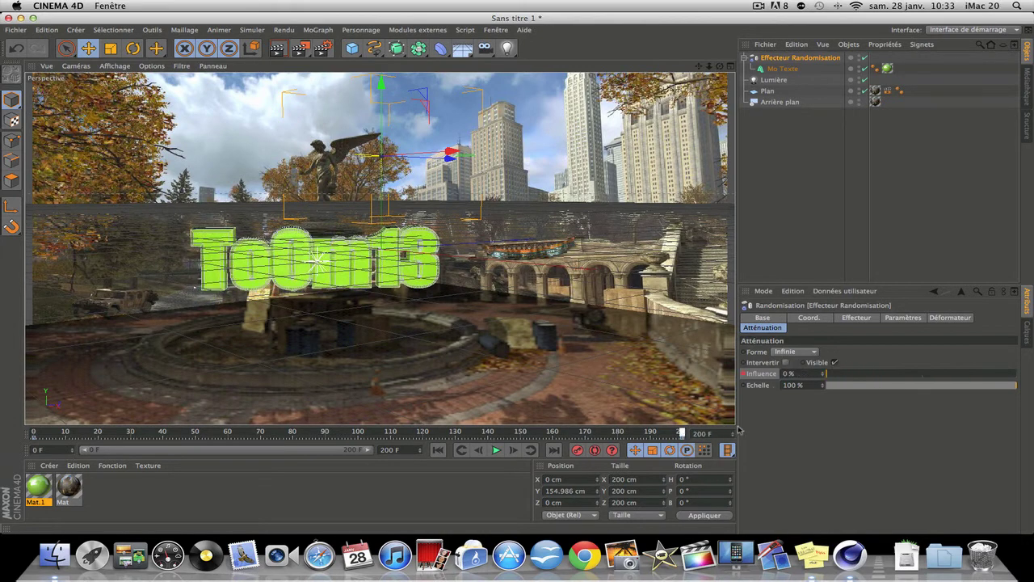
pyautogui.moveTo(383, 97); pyautogui.dragTo(380, 175)
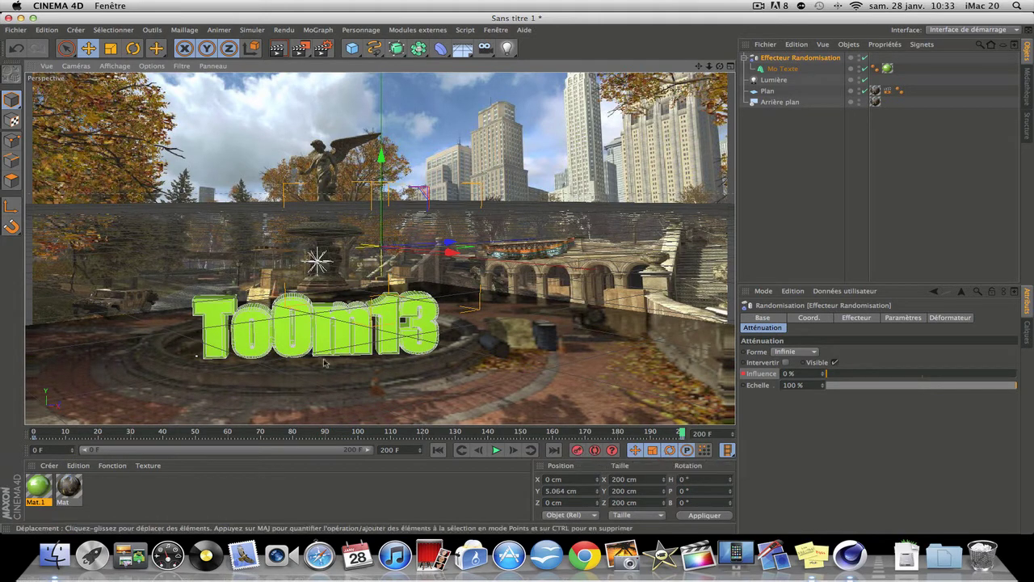
# Play the descending text animation and render the view at frame 35.
pyautogui.click(496, 450)
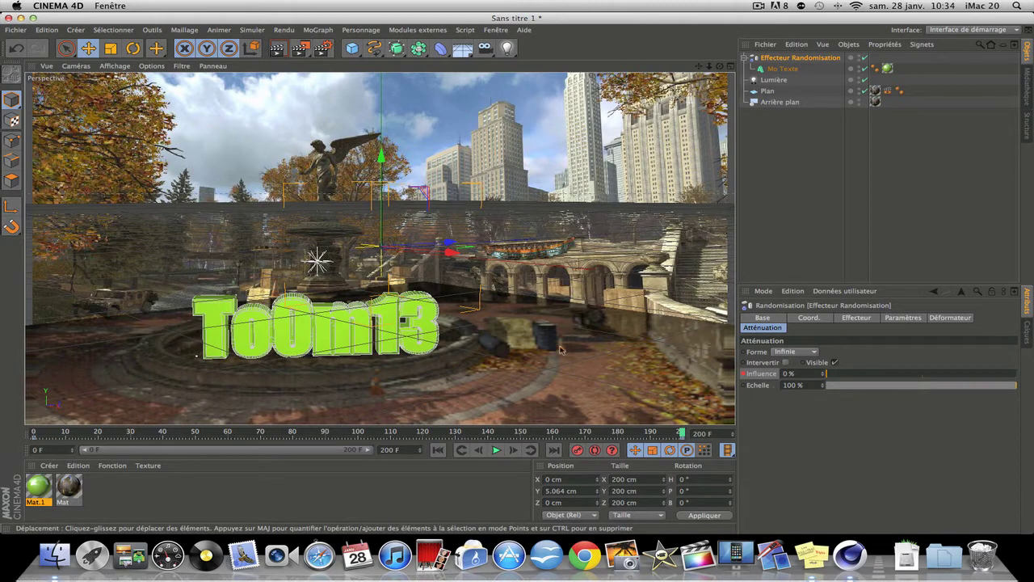
pyautogui.moveTo(681, 434); pyautogui.dragTo(147, 433)
pyautogui.click(277, 48)
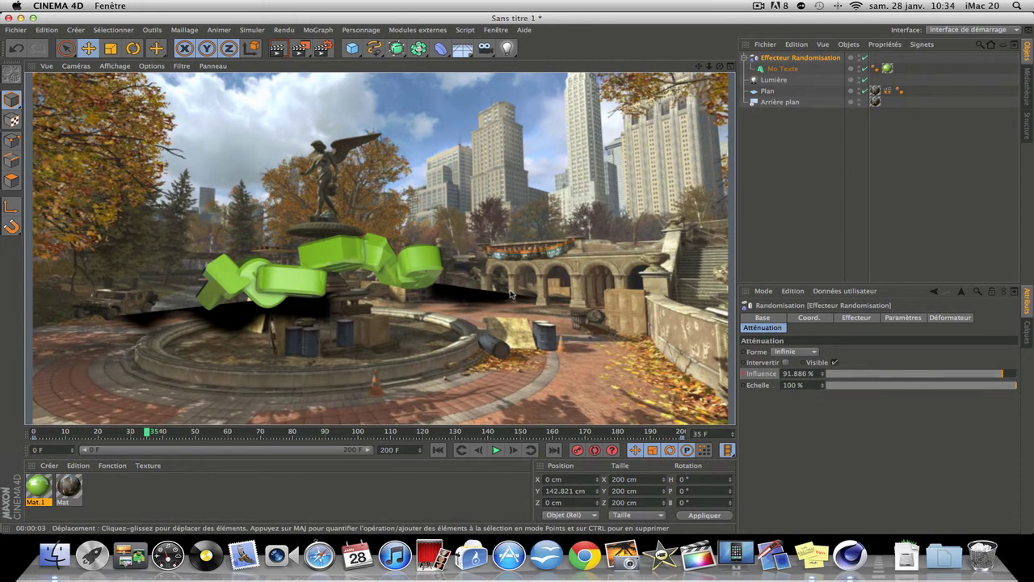
# Set the ground plane's width and height to 35000 cm and render the view.
pyautogui.click(771, 92)
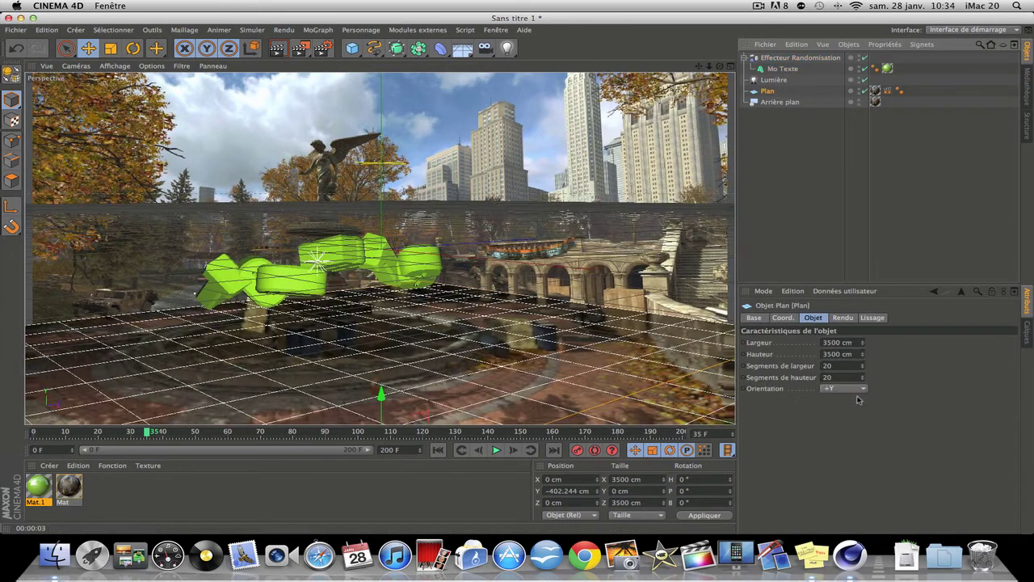
pyautogui.click(840, 343)
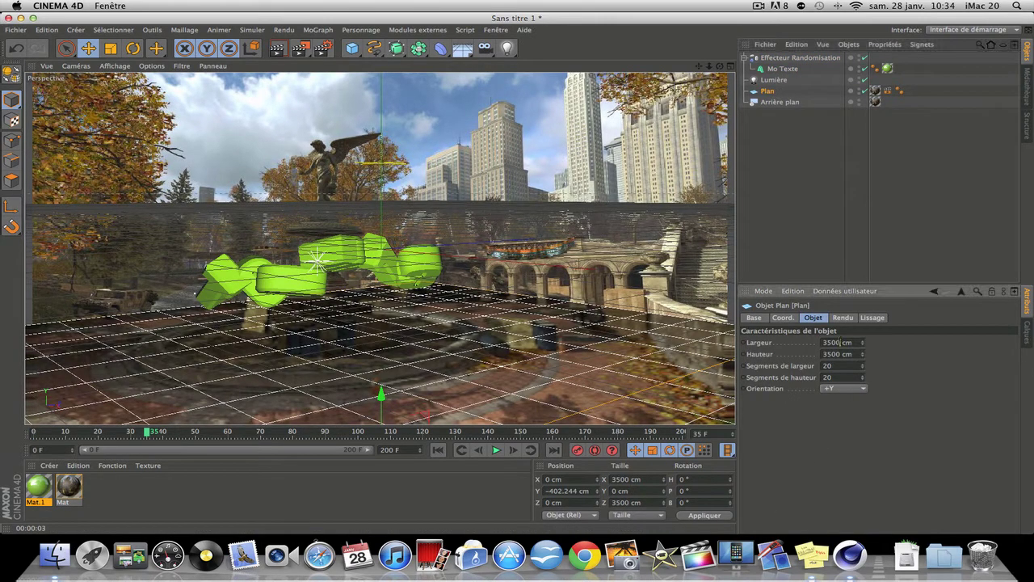
pyautogui.write('0')
pyautogui.click(840, 354)
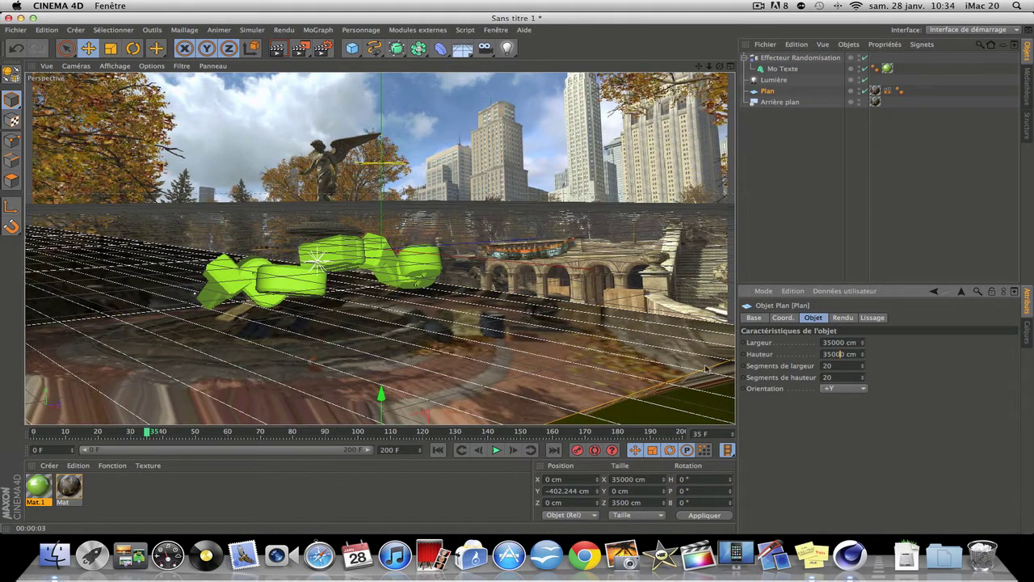
pyautogui.write('0')
pyautogui.press('Return')
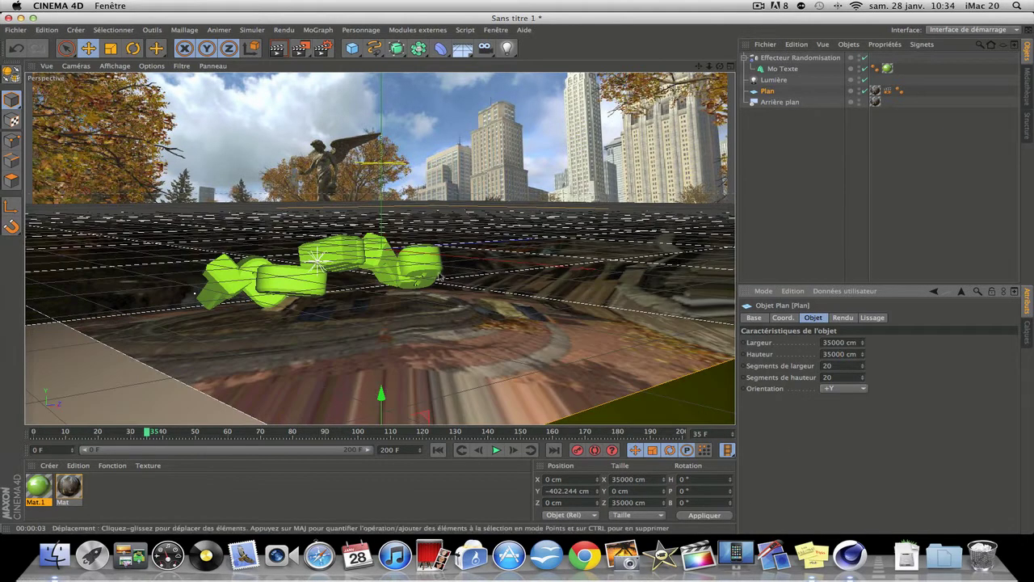
pyautogui.click(278, 49)
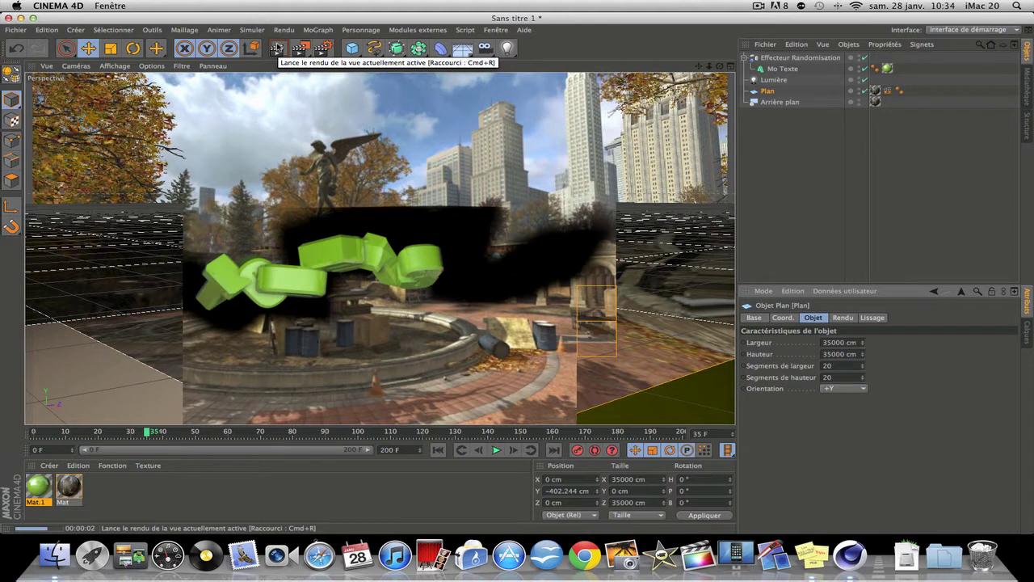
# Move the light up to about Y 88 cm and along Z to about -243 cm, and render the view.
pyautogui.click(773, 80)
pyautogui.moveTo(328, 85); pyautogui.dragTo(328, 109)
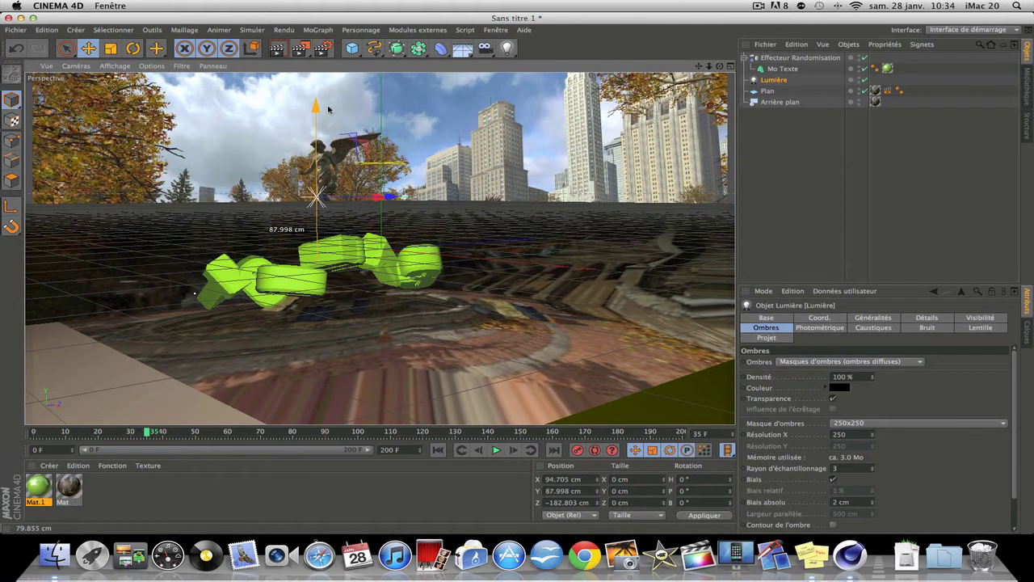
pyautogui.moveTo(393, 198); pyautogui.dragTo(349, 202)
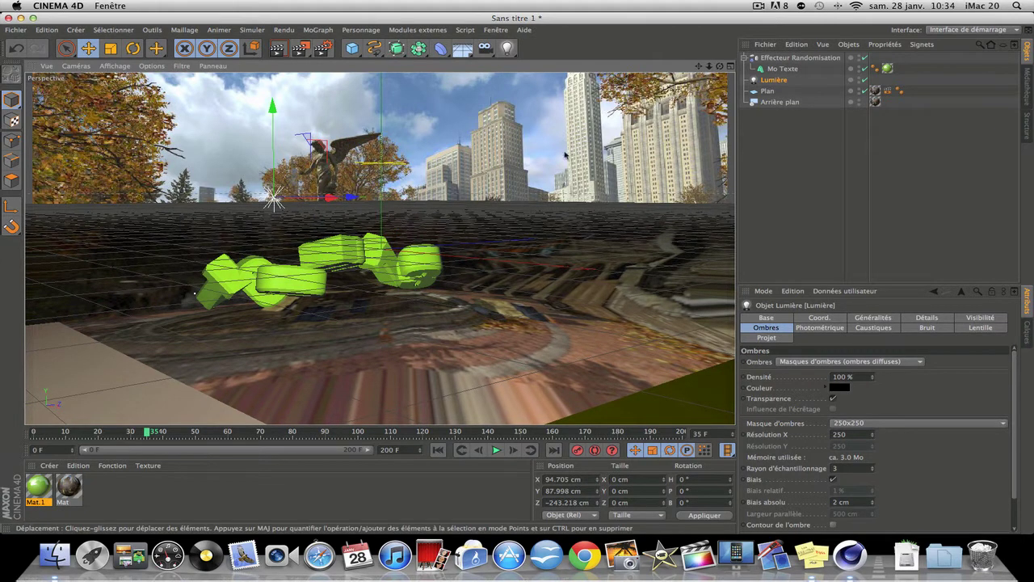
pyautogui.click(280, 50)
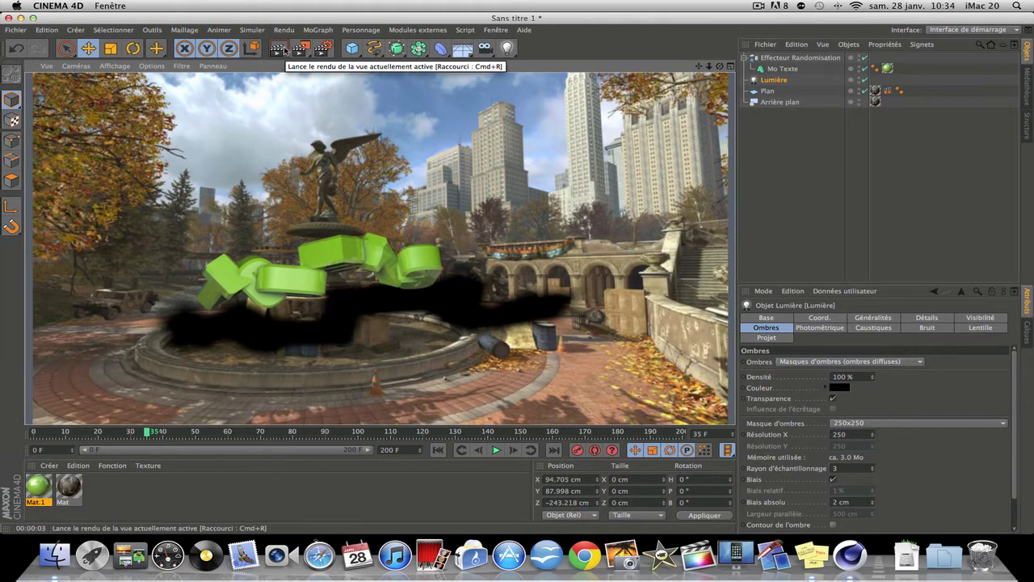
# Go to frame 165 of the animation and render the view to check the text and its shadow.
pyautogui.click(151, 440)
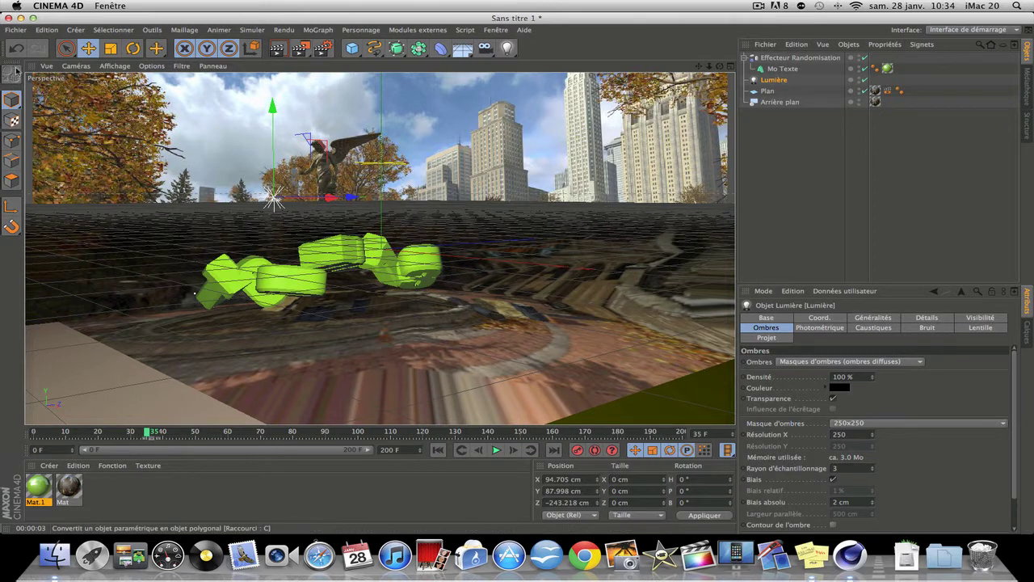
pyautogui.moveTo(151, 432); pyautogui.dragTo(569, 432)
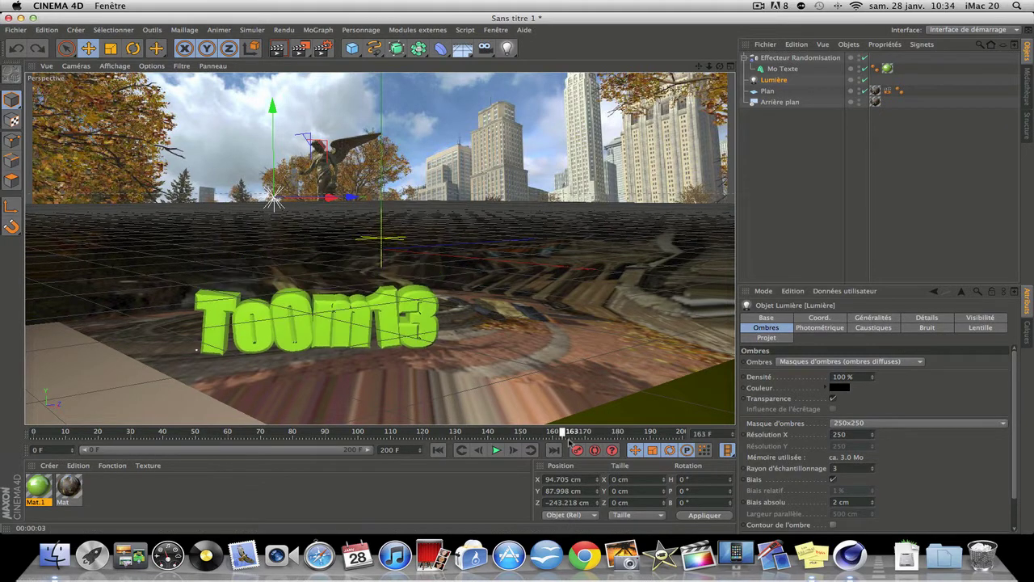
pyautogui.click(277, 50)
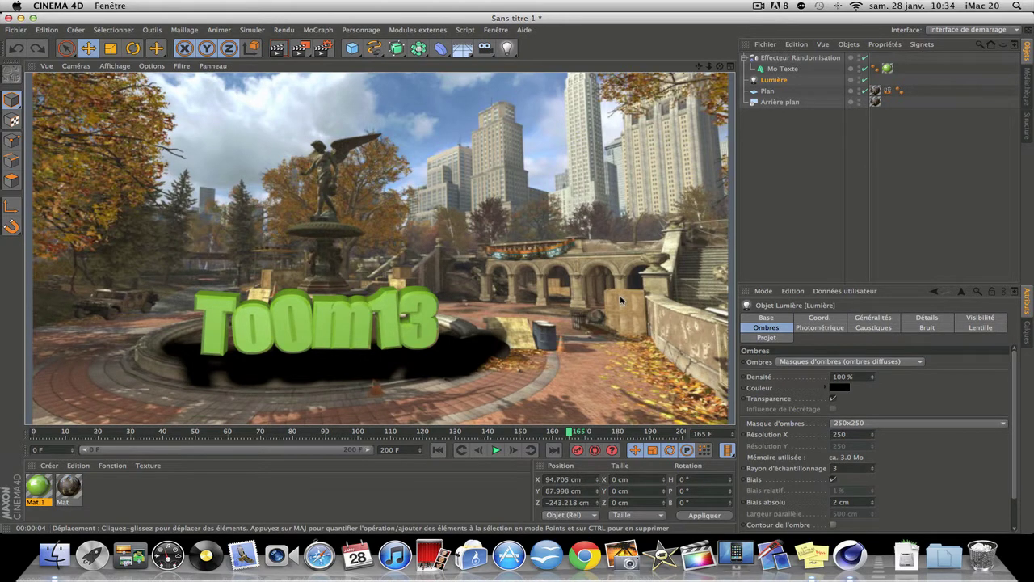
# Set the light's intensity to 80 % and render the view.
pyautogui.click(777, 82)
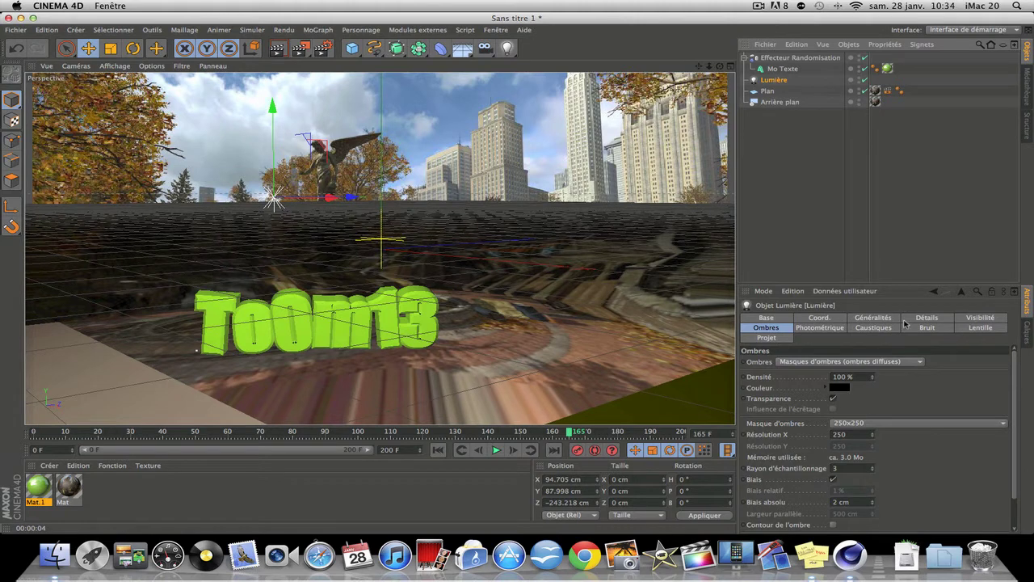
pyautogui.click(875, 320)
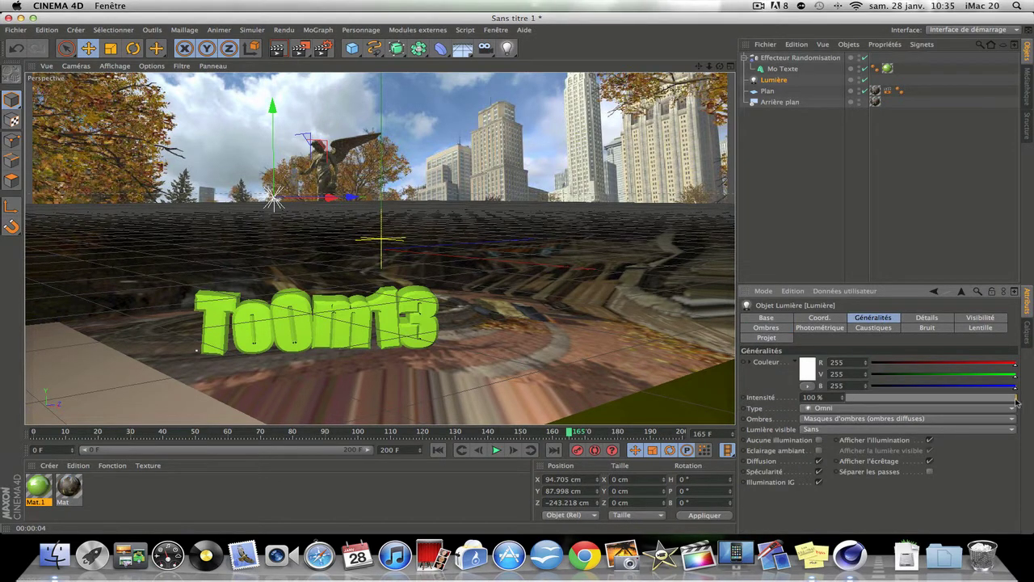
pyautogui.moveTo(1016, 398); pyautogui.dragTo(990, 401)
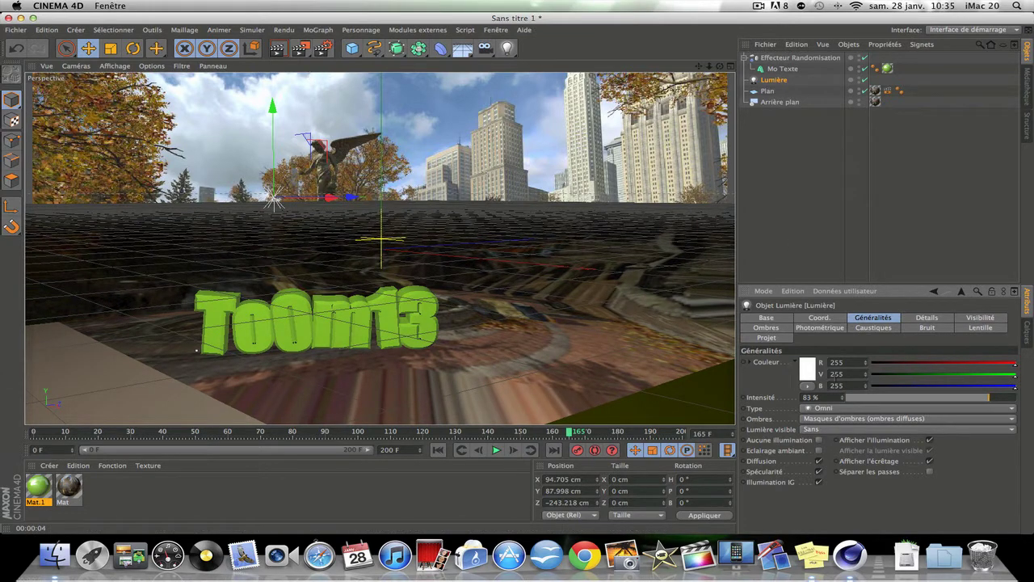
pyautogui.write('80')
pyautogui.press('Return')
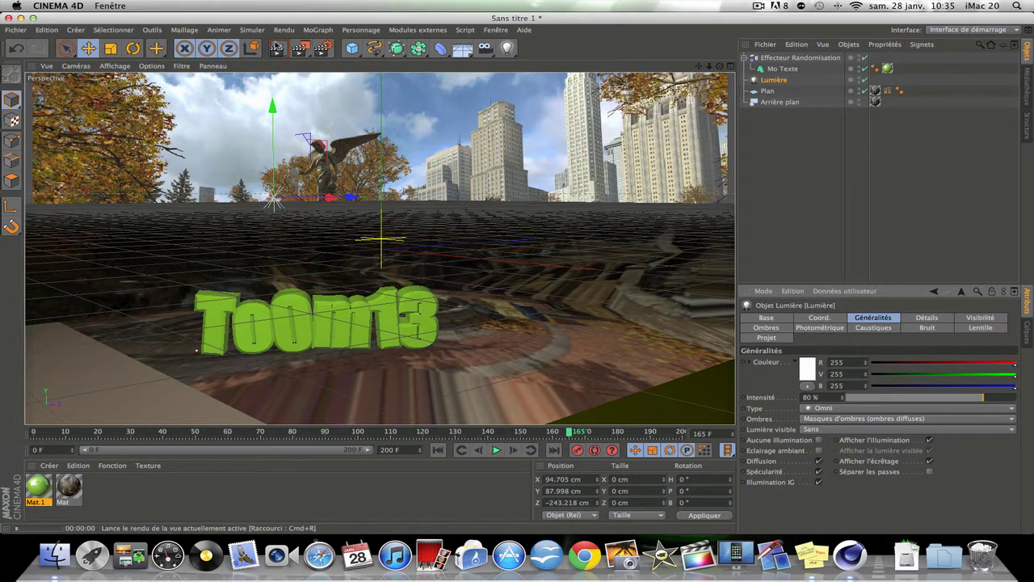
pyautogui.click(277, 48)
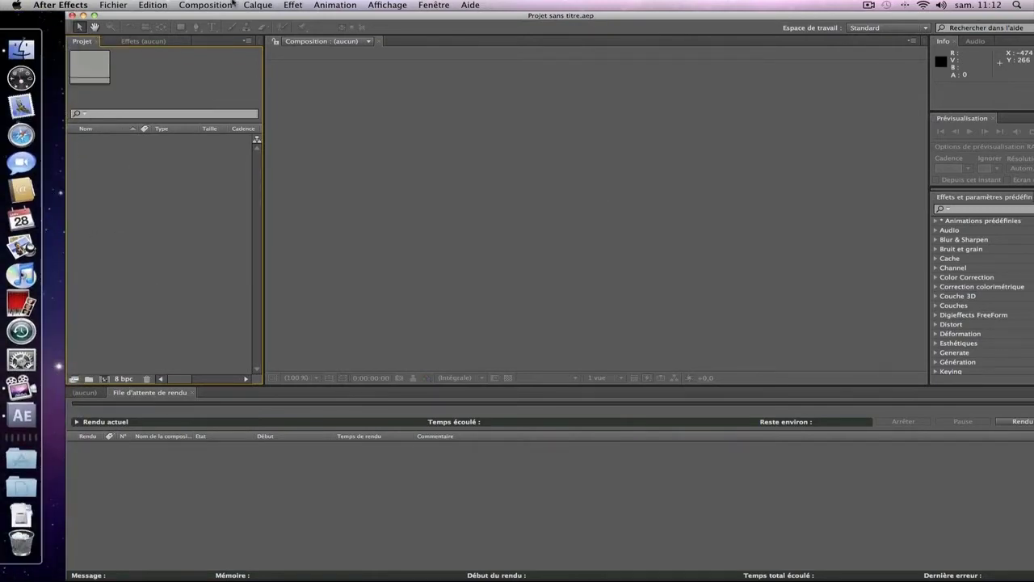
# Switch to After Effects and create a composition named "tuto texte 3D sur image" with the HDV/HDTV 720 29,97 preset.
pyautogui.click(218, 5)
pyautogui.click(233, 21)
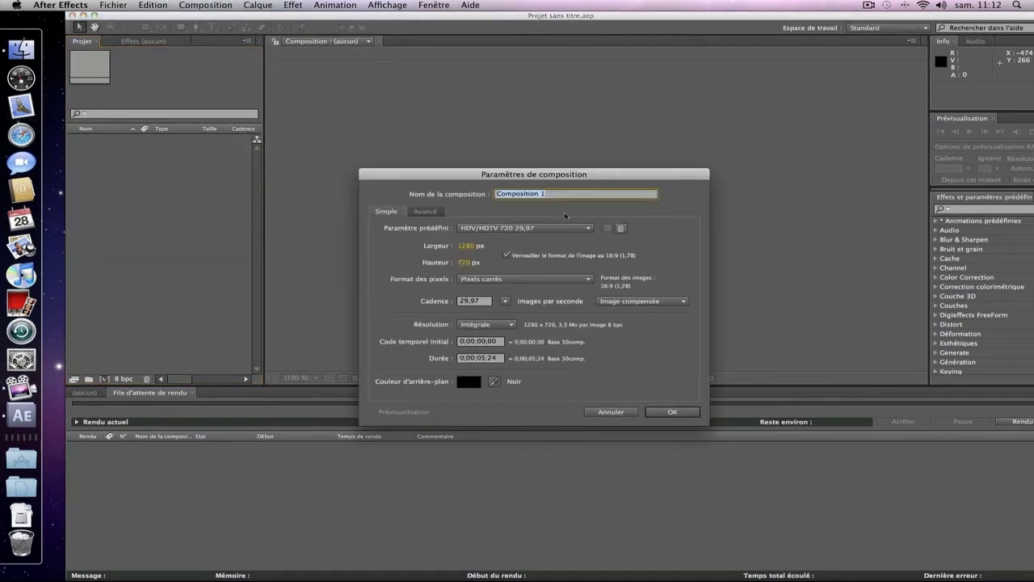
pyautogui.write('tuto texte 3D sur image')
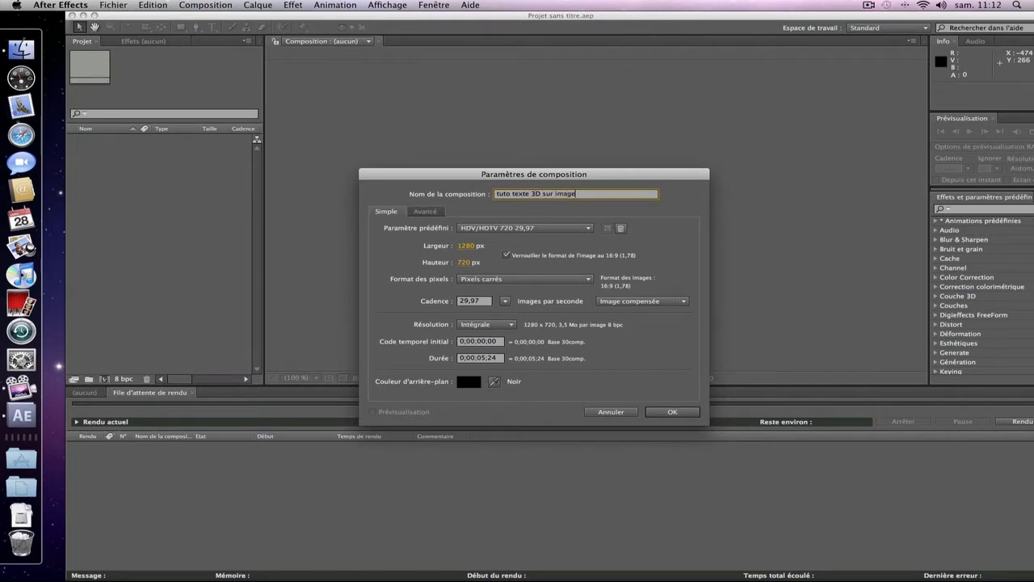
pyautogui.click(496, 228)
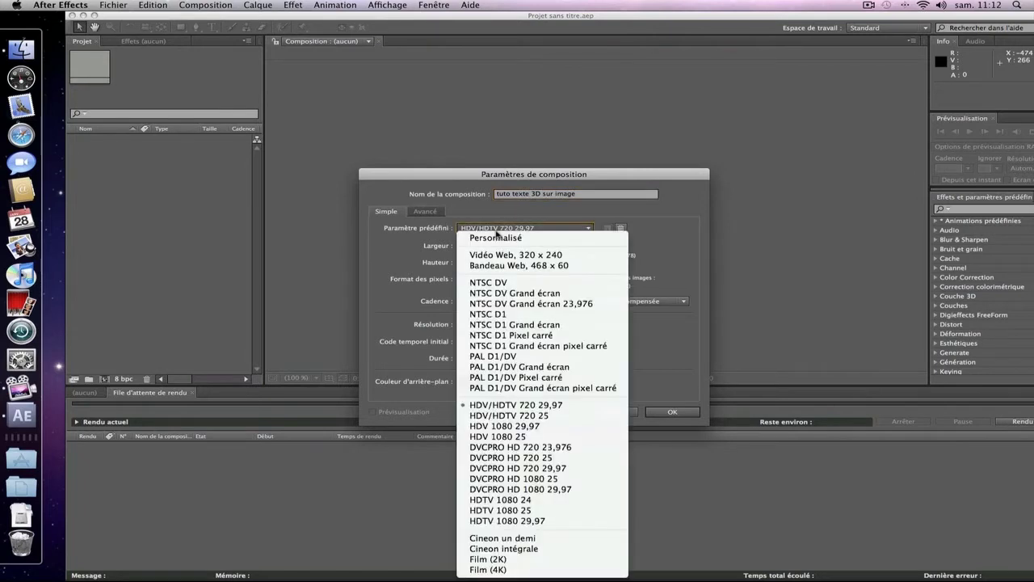
pyautogui.click(499, 230)
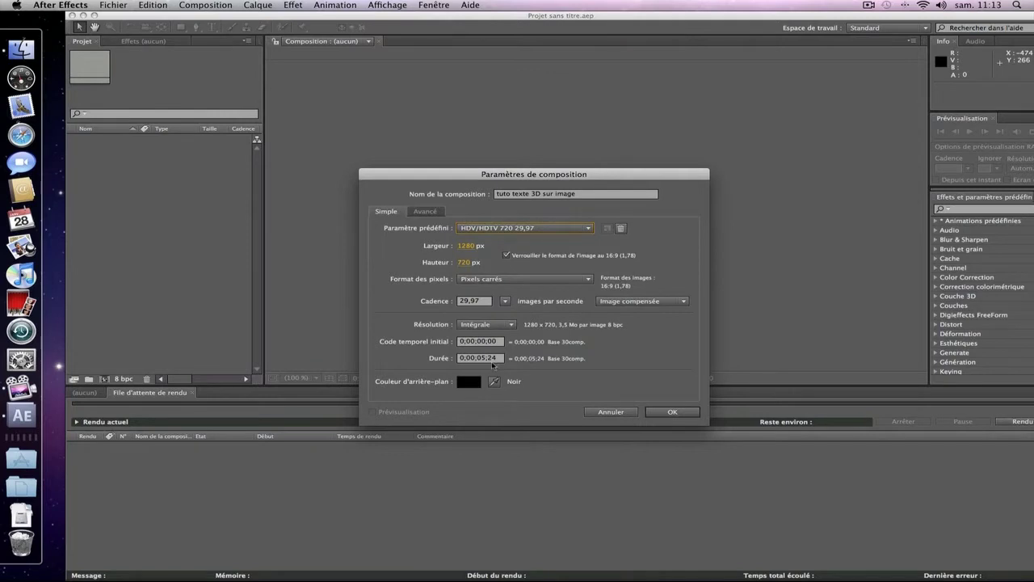
pyautogui.click(682, 413)
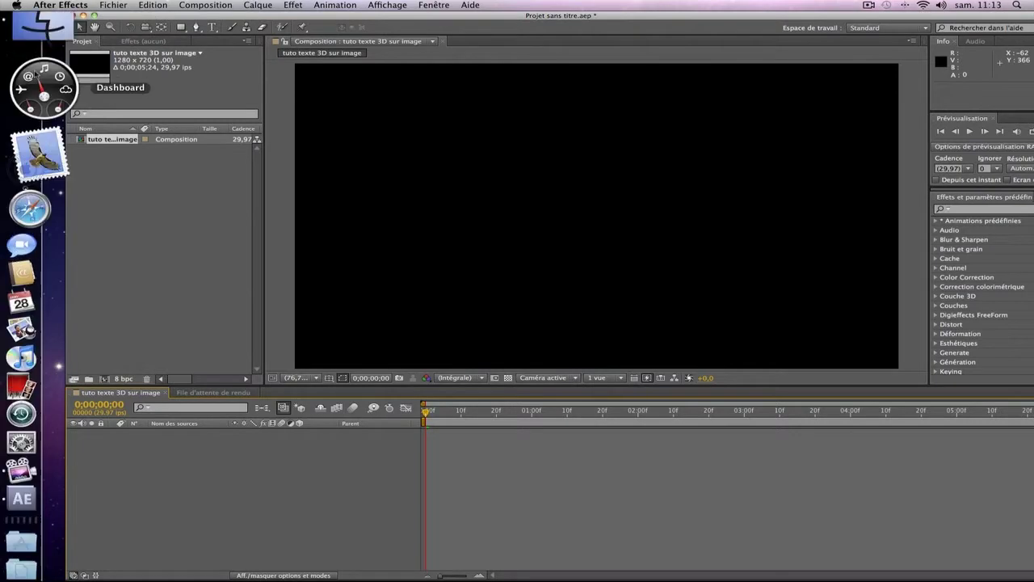
# Import preview.mov from the MAC OSX drive and add it to the composition's timeline.
pyautogui.click(33, 45)
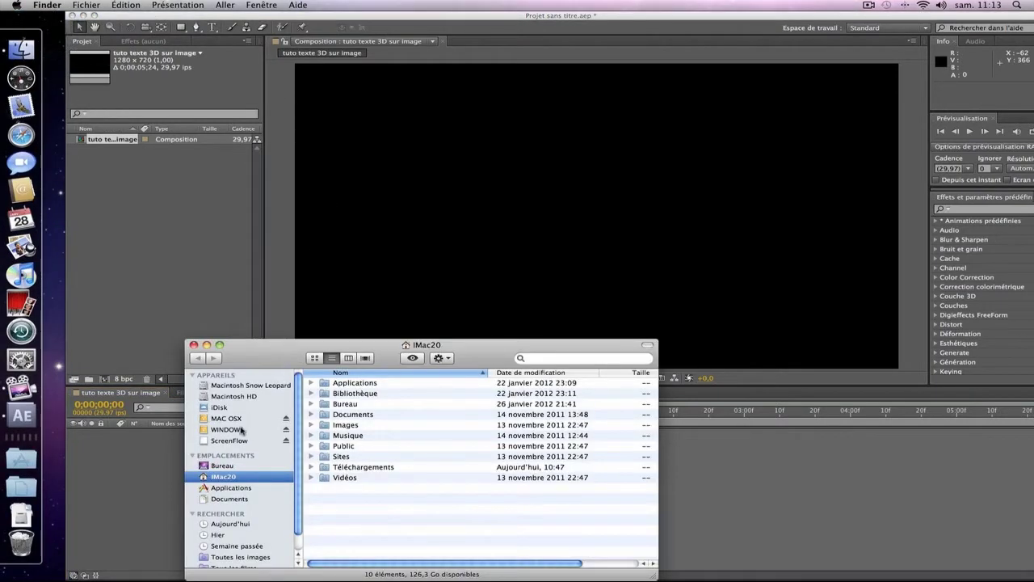
pyautogui.click(233, 419)
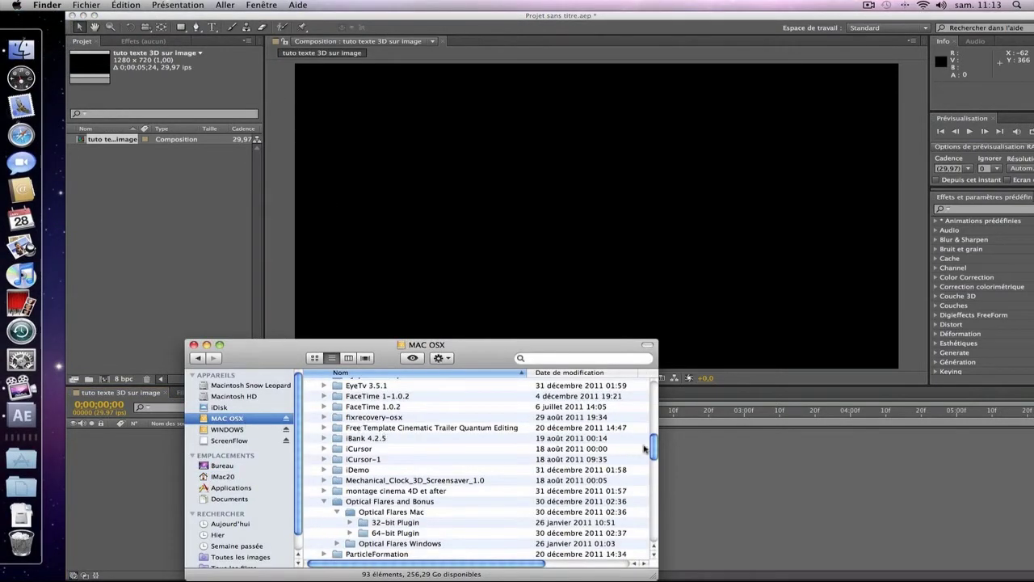
pyautogui.moveTo(653, 443); pyautogui.dragTo(653, 525)
pyautogui.moveTo(341, 443); pyautogui.dragTo(155, 267)
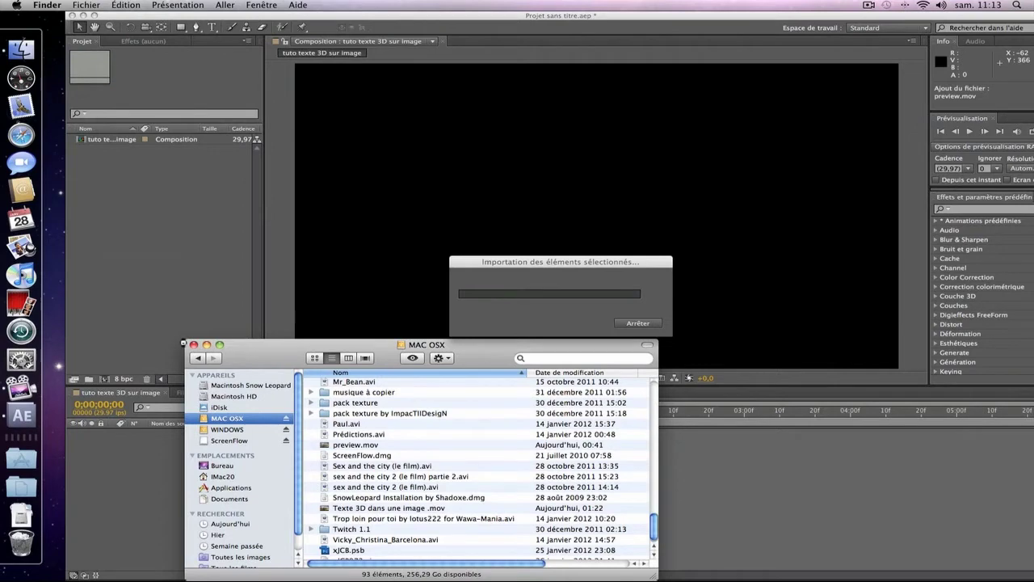
pyautogui.click(180, 344)
pyautogui.moveTo(109, 139); pyautogui.dragTo(149, 481)
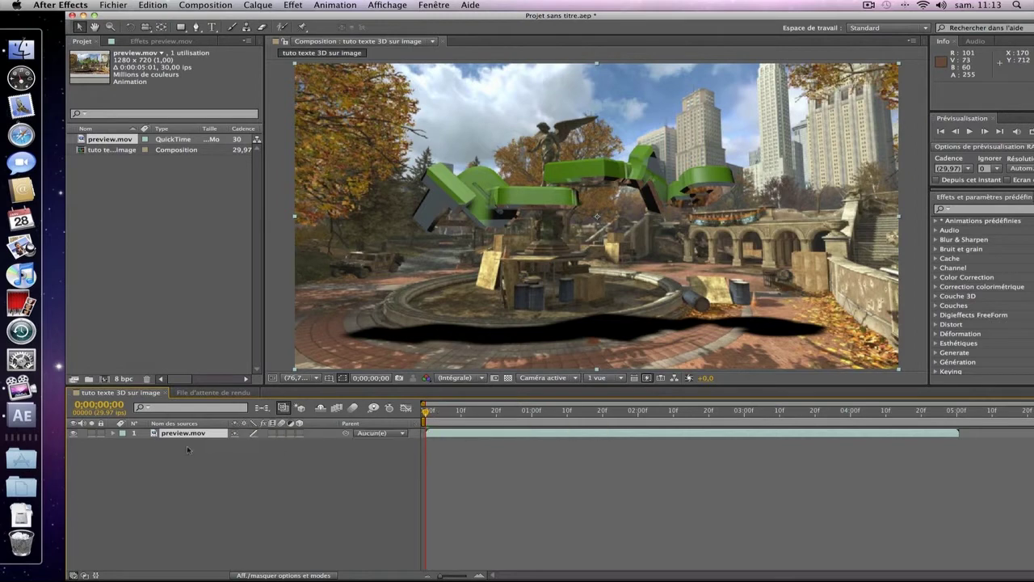
# Apply the Colorista II effect to the preview.mov layer and raise its Primary Exposure to 1,32.
pyautogui.click(293, 5)
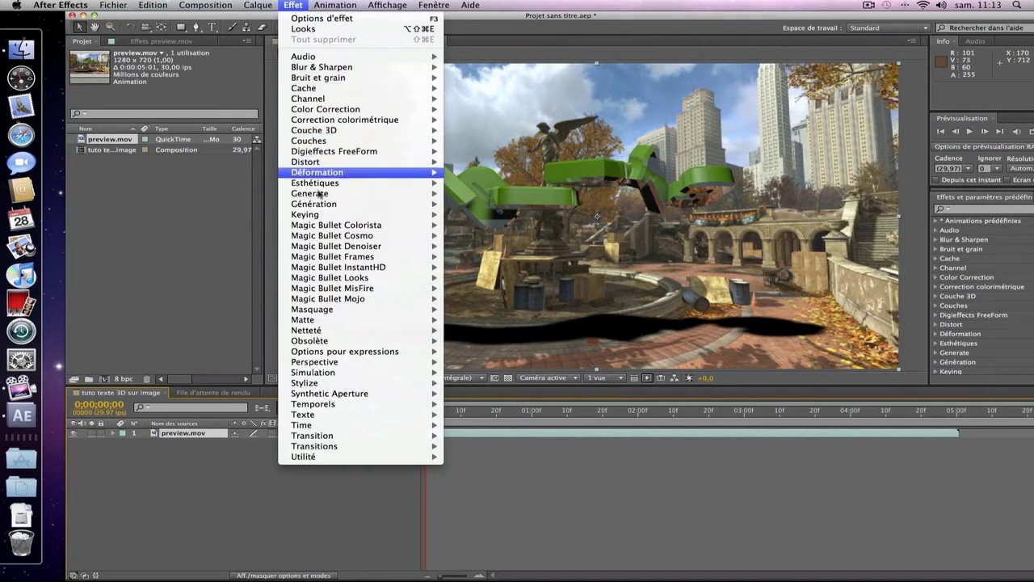
pyautogui.moveTo(359, 270)
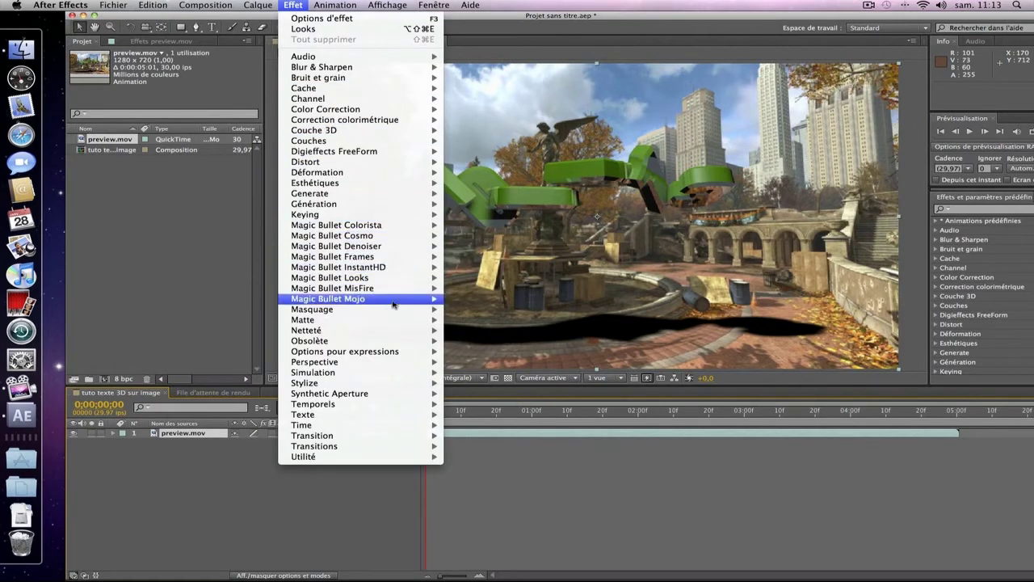
pyautogui.moveTo(402, 235)
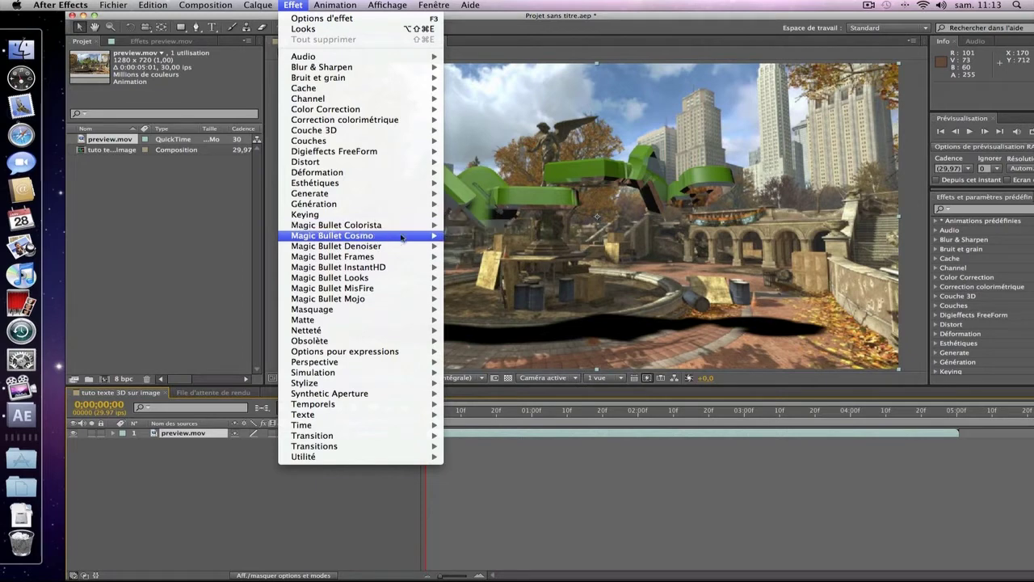
pyautogui.click(493, 229)
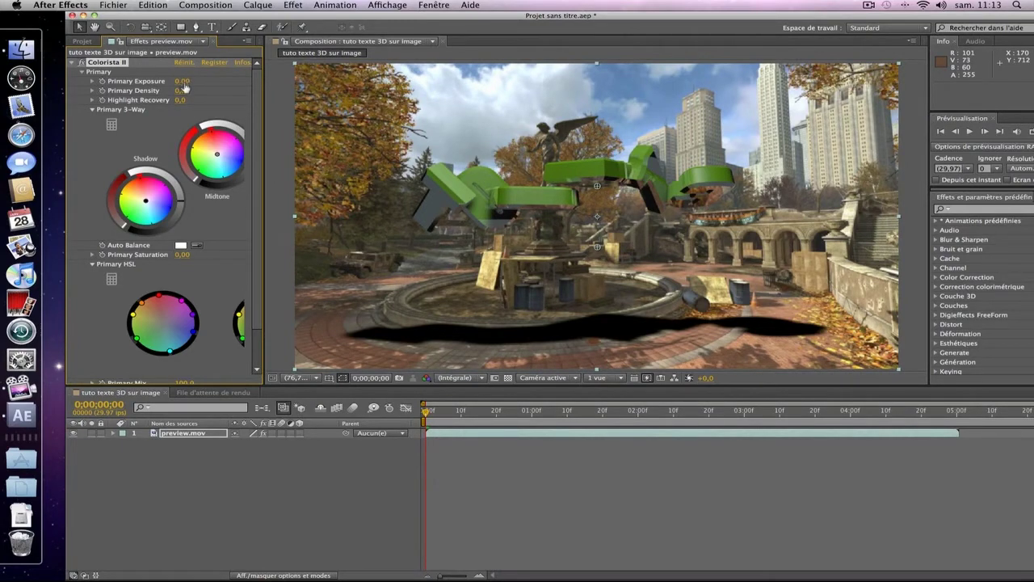
pyautogui.click(183, 82)
pyautogui.press('Return')
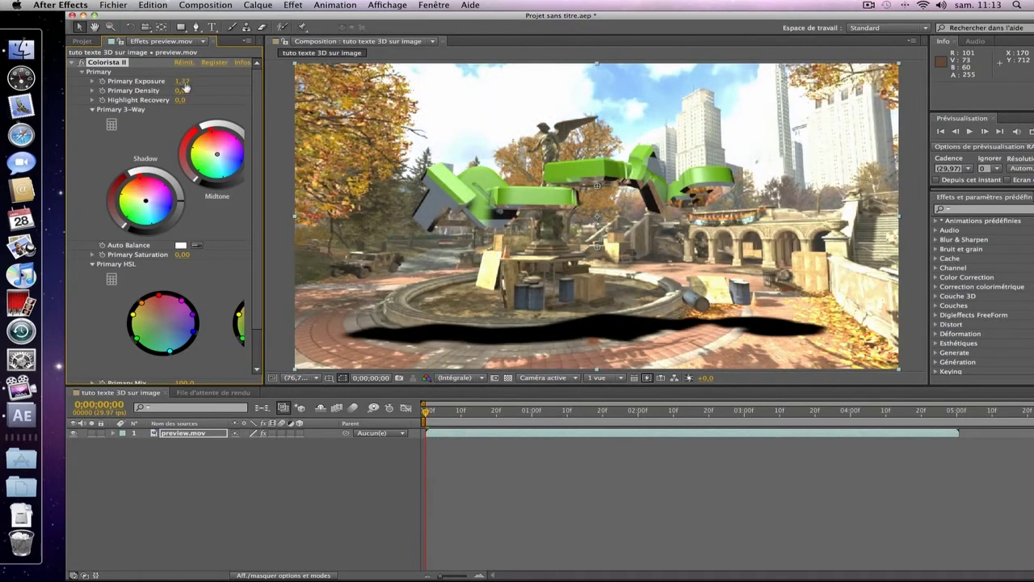
# Set Colorista II's Primary Density to -3,00 and shift the midtones toward orange and the shadows toward yellow.
pyautogui.click(182, 91)
pyautogui.press('Return')
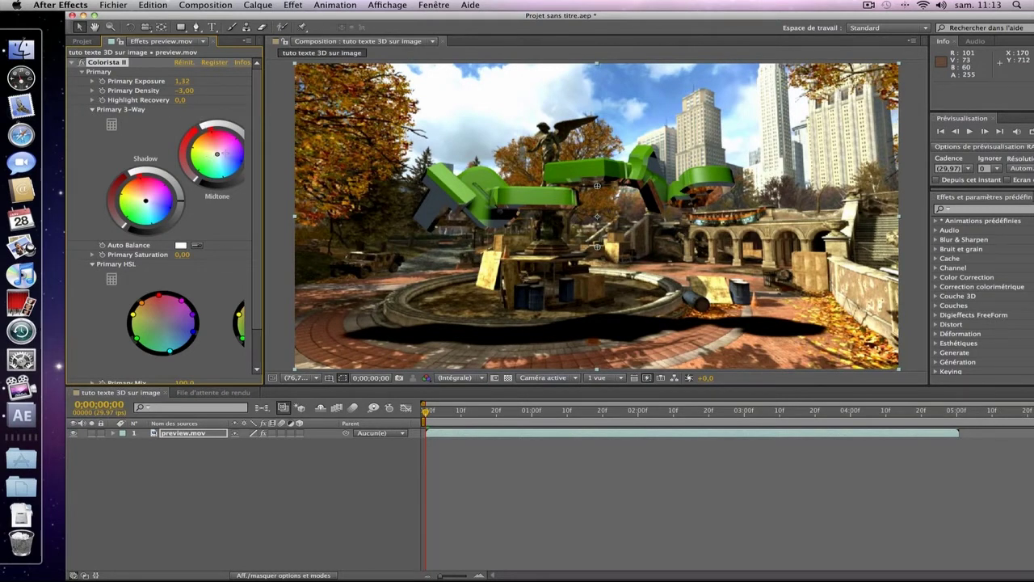
pyautogui.moveTo(217, 152); pyautogui.dragTo(207, 147)
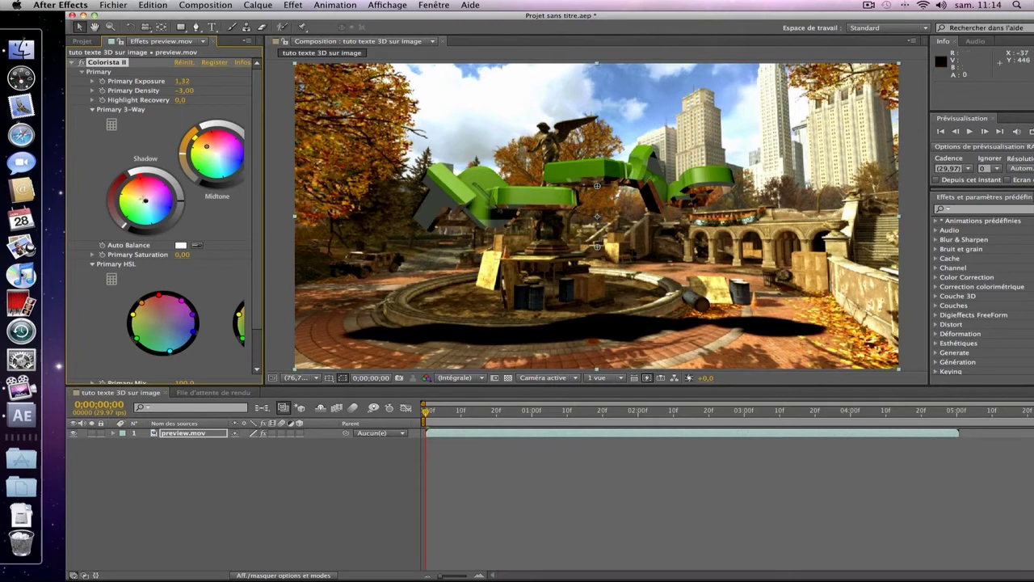
pyautogui.moveTo(146, 200); pyautogui.dragTo(136, 197)
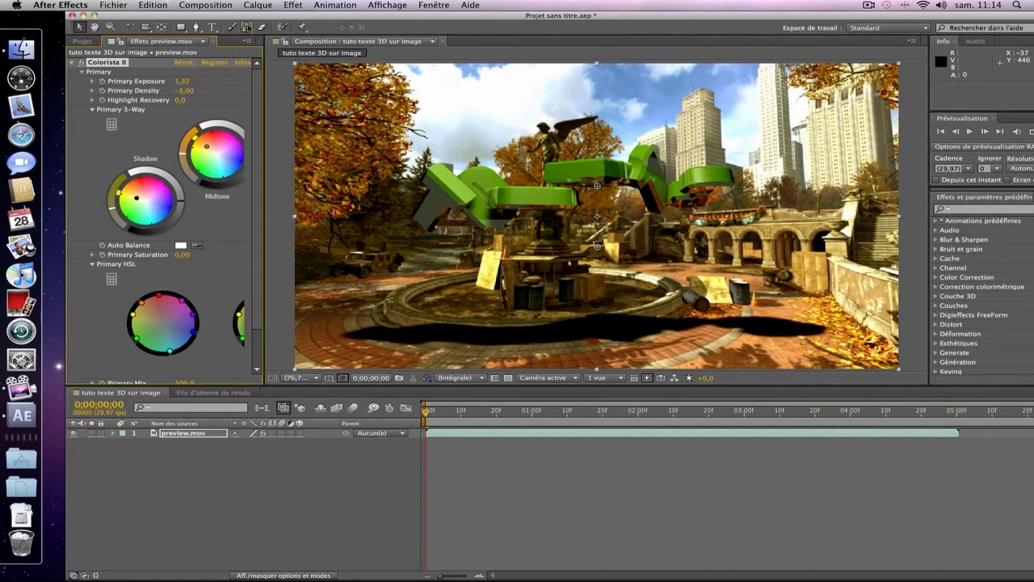
# Apply the Magic Bullet Looks effect to the preview.mov layer and open its look editor.
pyautogui.click(291, 6)
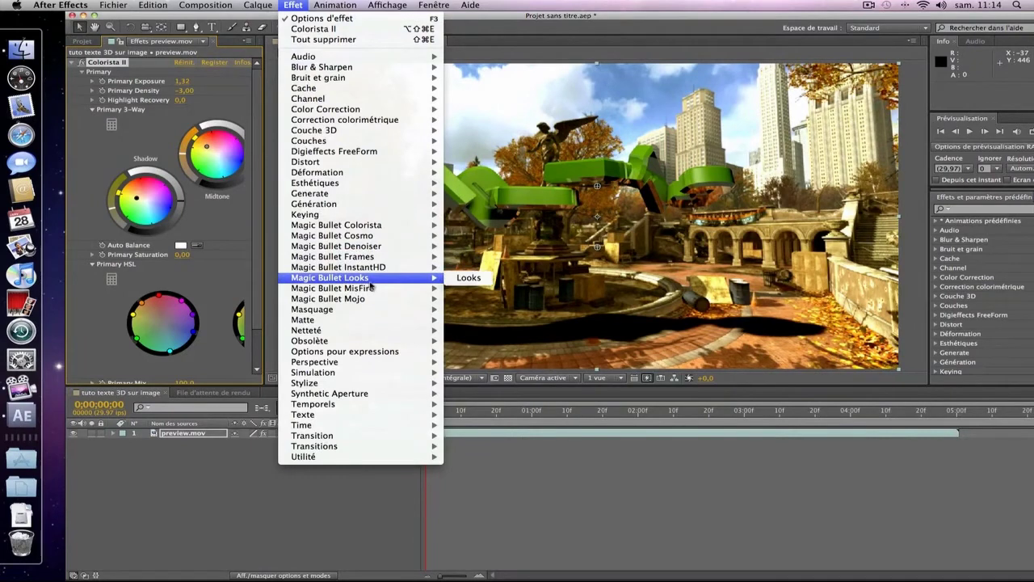
pyautogui.click(468, 277)
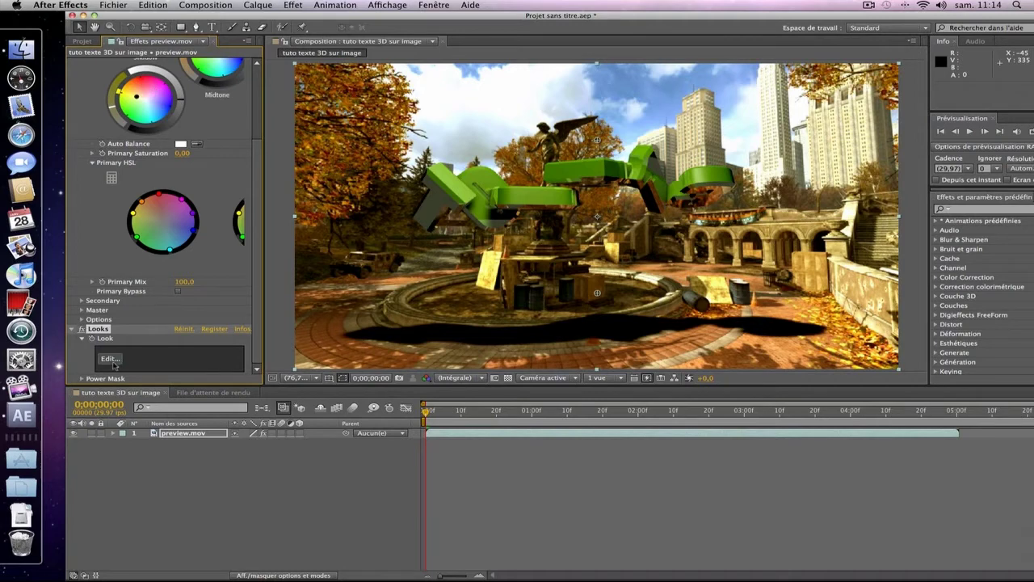
pyautogui.click(110, 360)
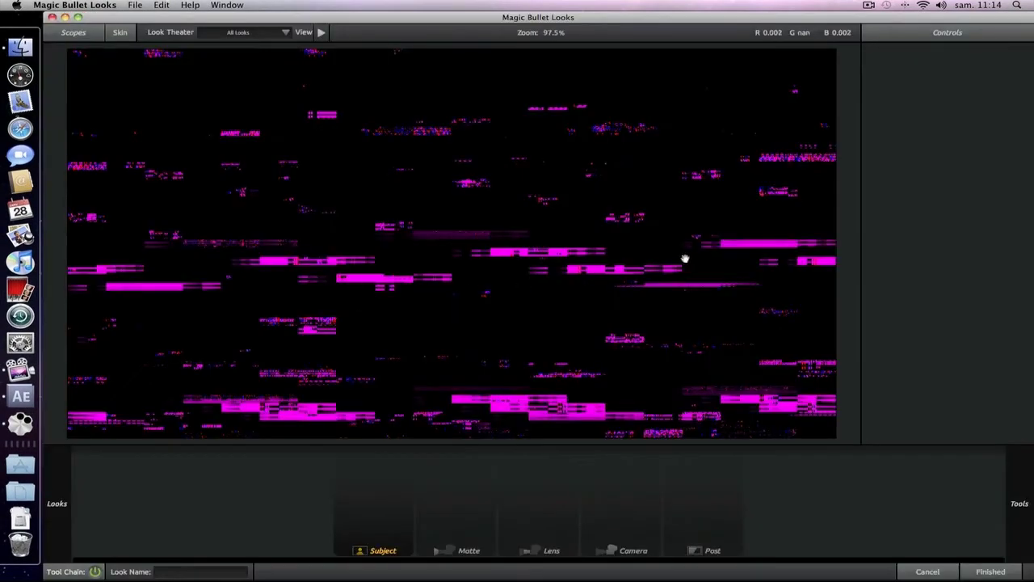
# Add the Edge Softness lens tool to the look and widen its inner circle to a spread of about 0.349.
pyautogui.moveTo(1027, 198)
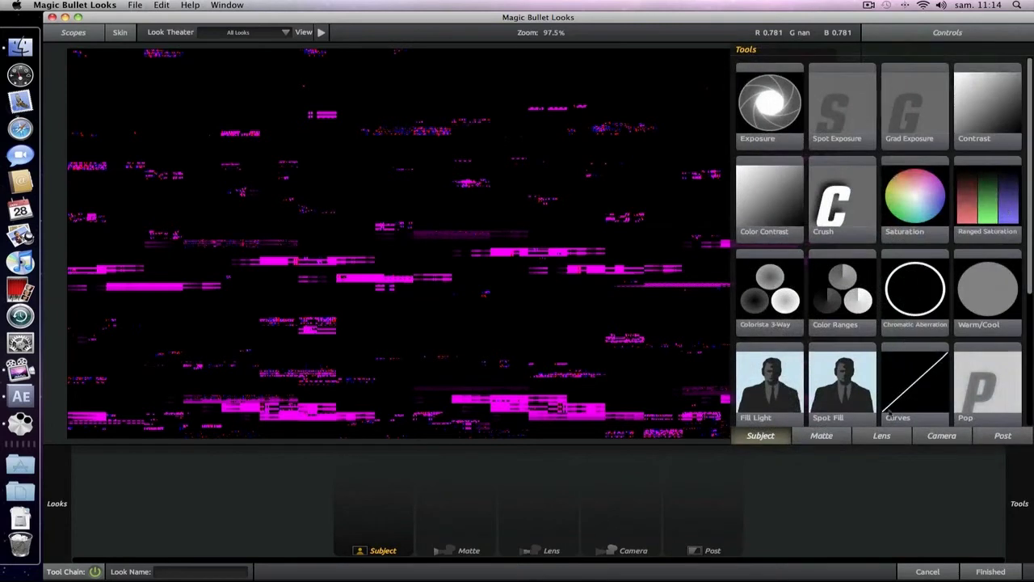
pyautogui.click(886, 436)
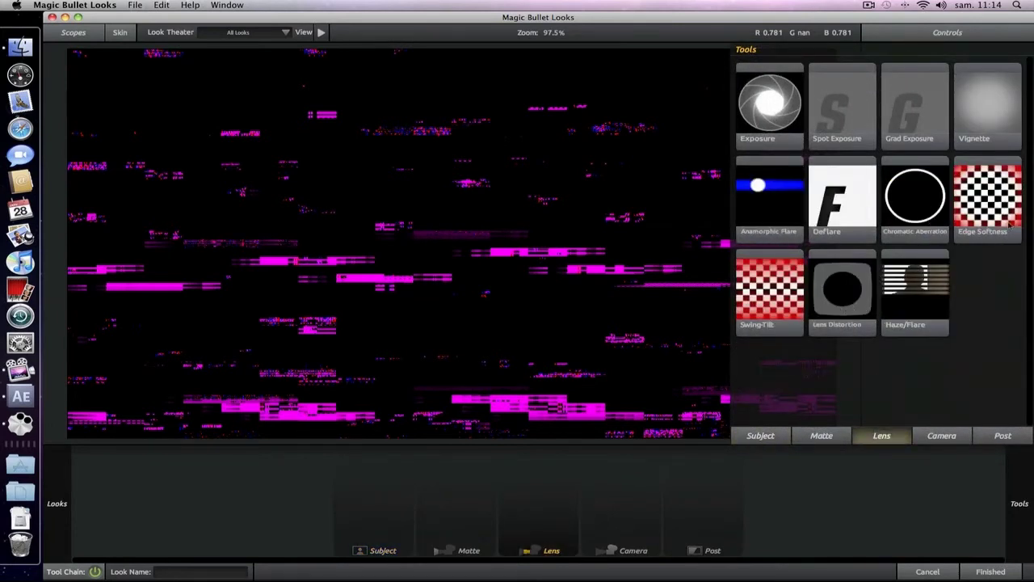
pyautogui.moveTo(1001, 215); pyautogui.dragTo(647, 462)
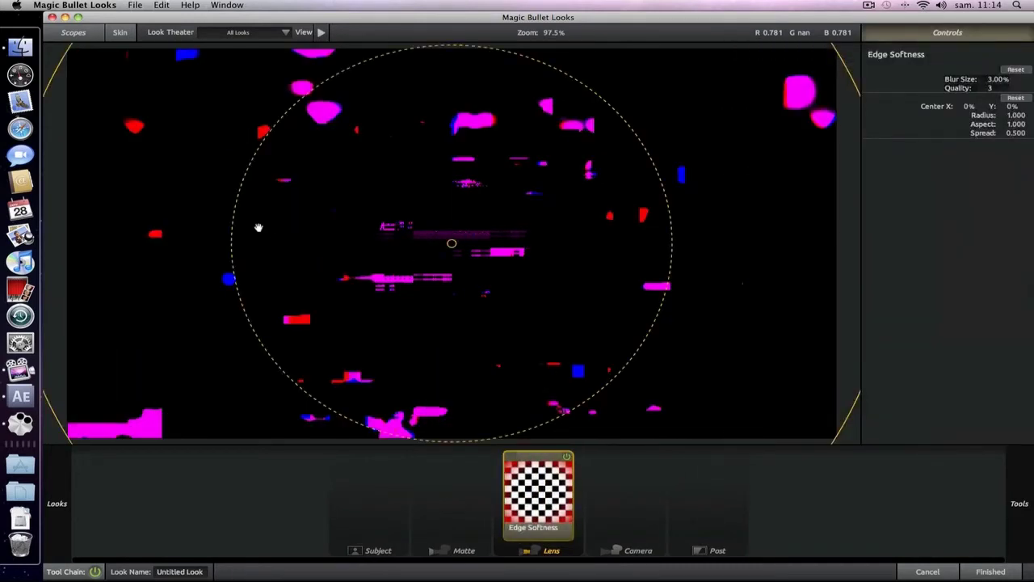
pyautogui.moveTo(233, 227); pyautogui.dragTo(168, 229)
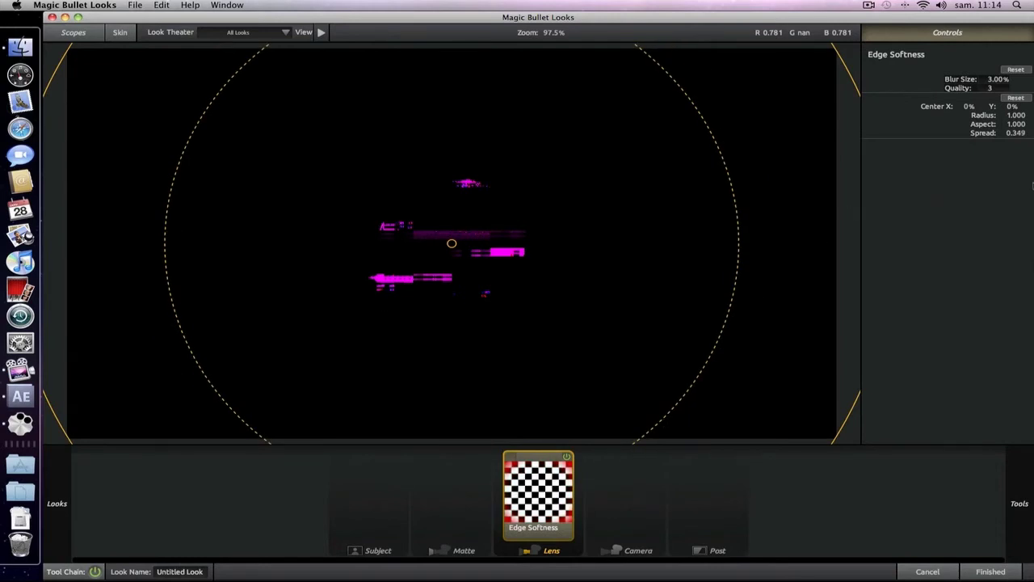
# Add the Anamorphic Flare lens tool after Edge Softness and change its color to near white (R 1.941, G 1.973, B 2.000).
pyautogui.moveTo(1031, 189)
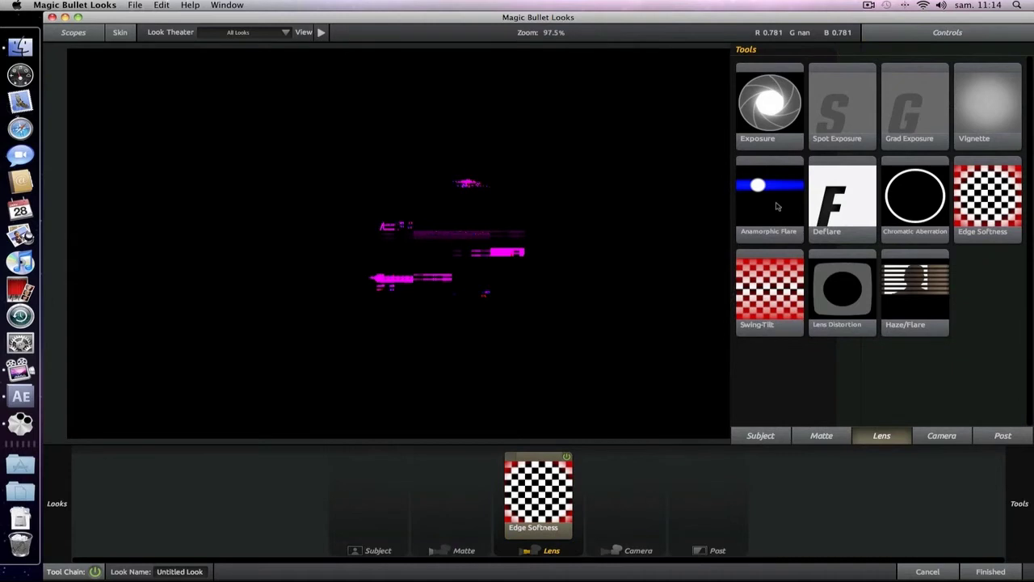
pyautogui.moveTo(776, 207); pyautogui.dragTo(576, 493)
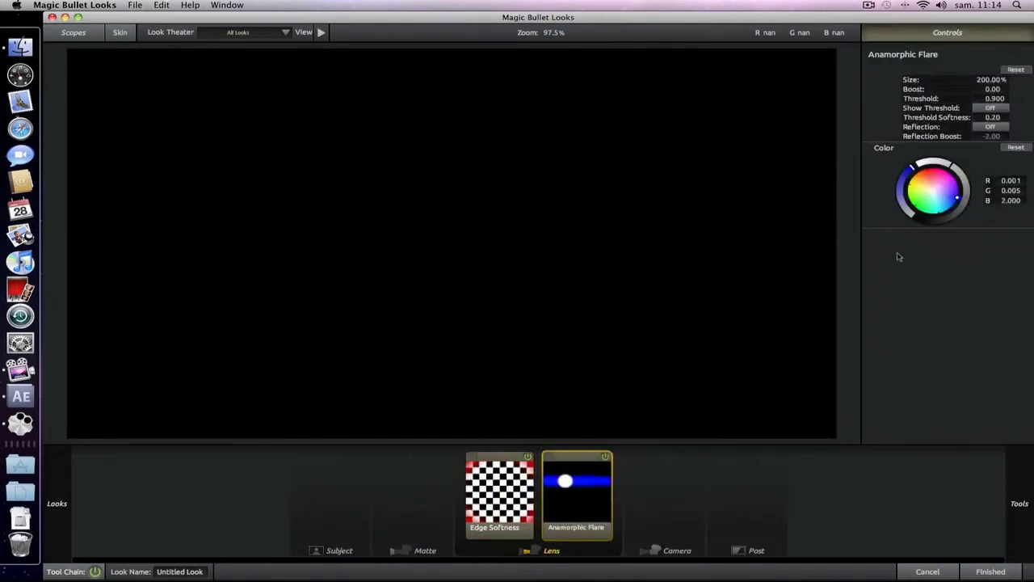
pyautogui.click(927, 182)
pyautogui.moveTo(927, 183); pyautogui.dragTo(938, 194)
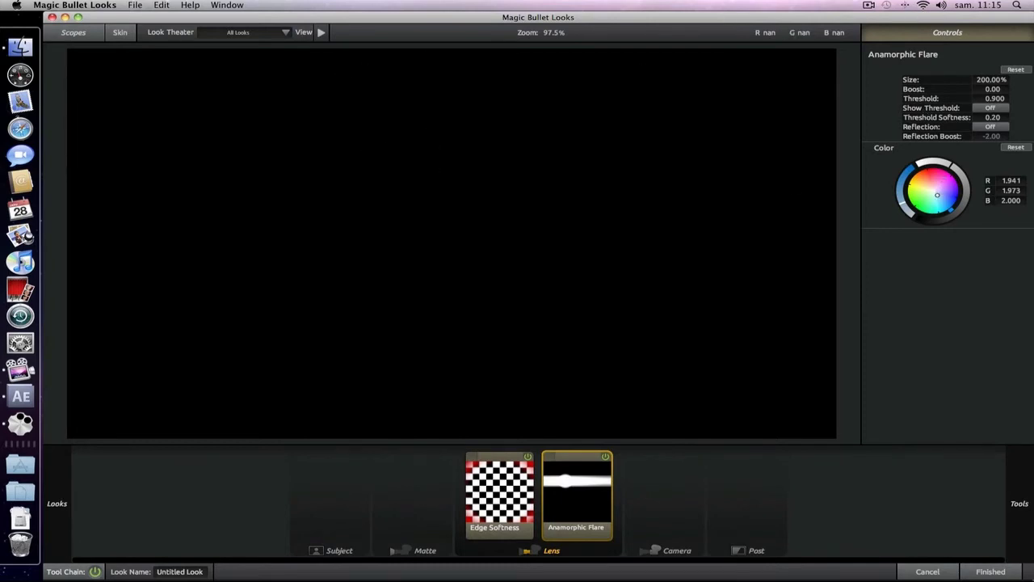
# Apply the finished look to the preview.mov layer and play back the composition.
pyautogui.click(991, 571)
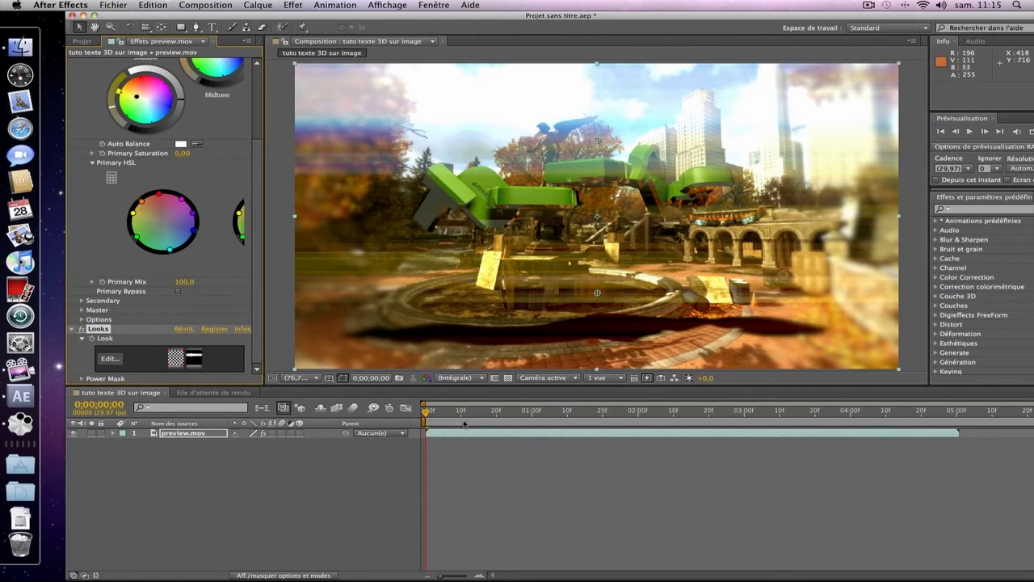
pyautogui.press('space')
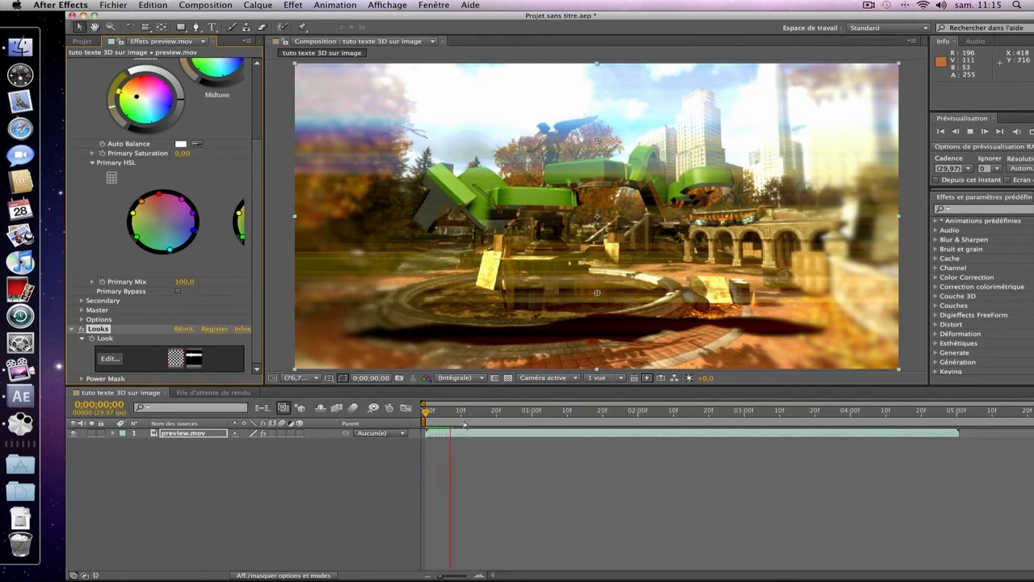